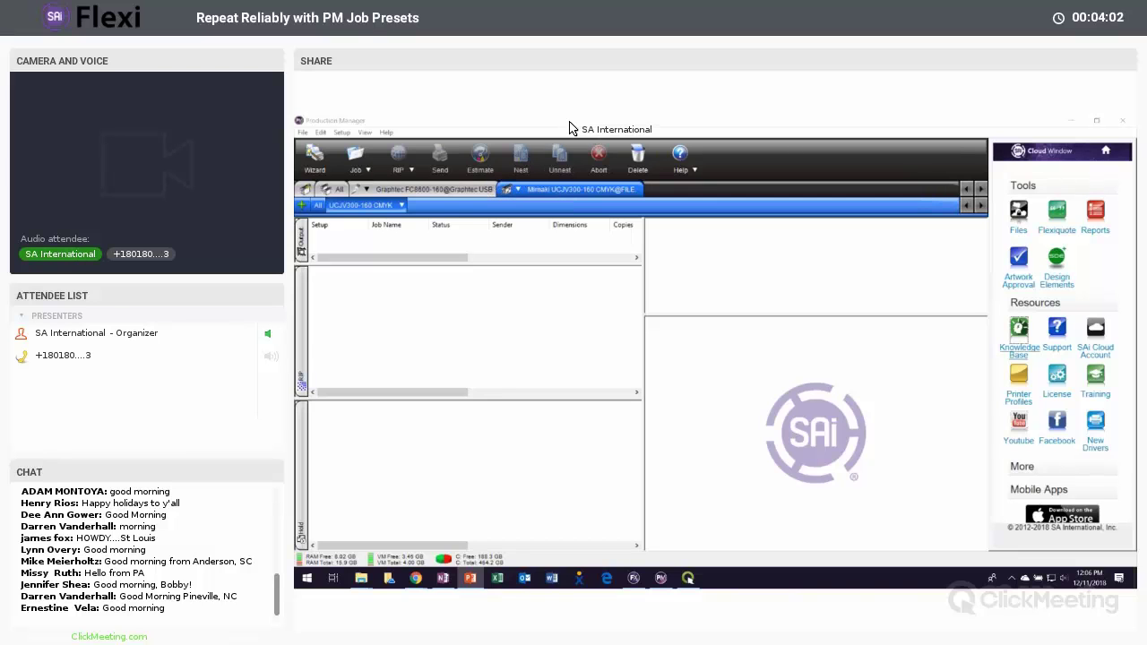
# Step: Switch to Flexi, open RIP and Print for the Election Sign design, and review its panel and output settings
pyautogui.moveTo(638, 581)
pyautogui.click(593, 500)
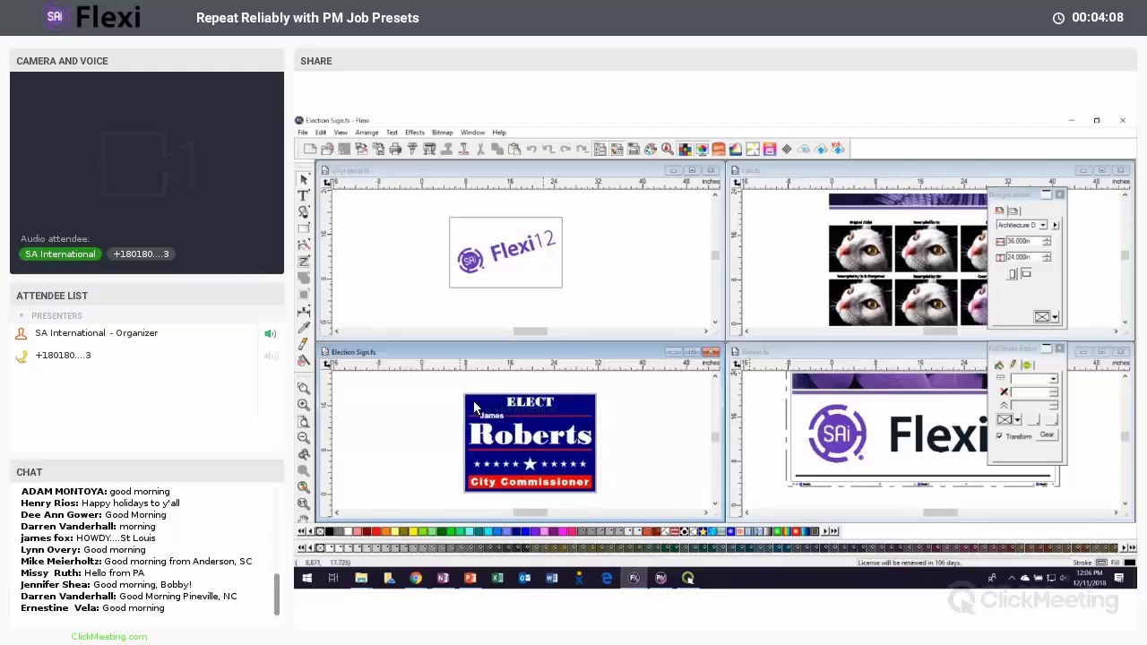
pyautogui.moveTo(591, 504); pyautogui.dragTo(599, 486)
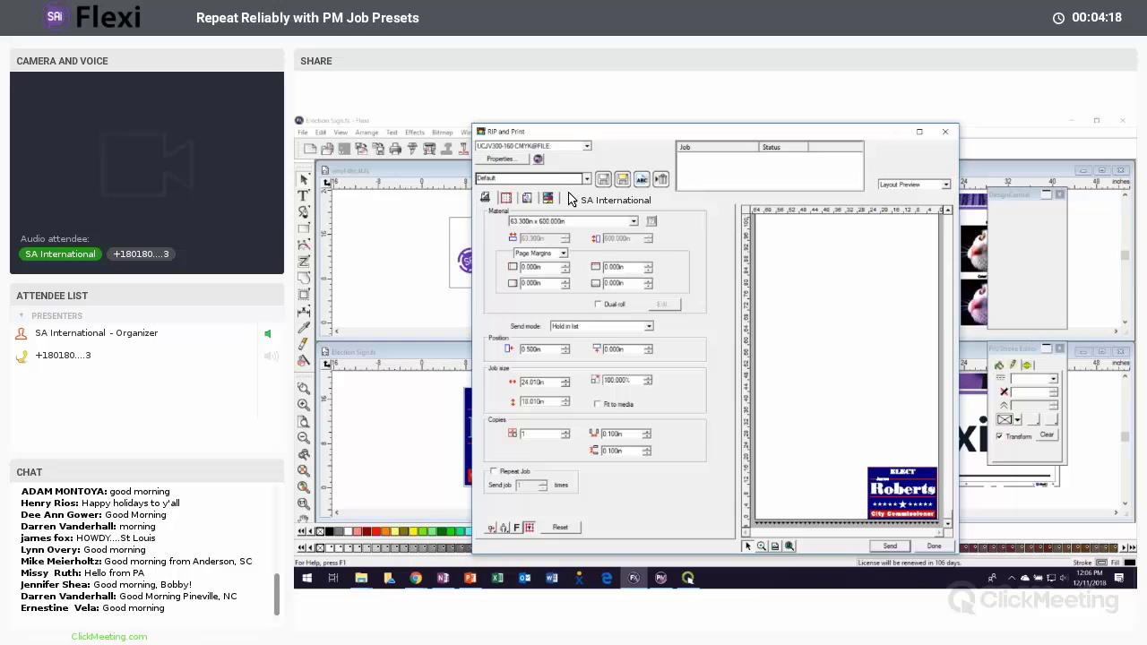
pyautogui.click(528, 201)
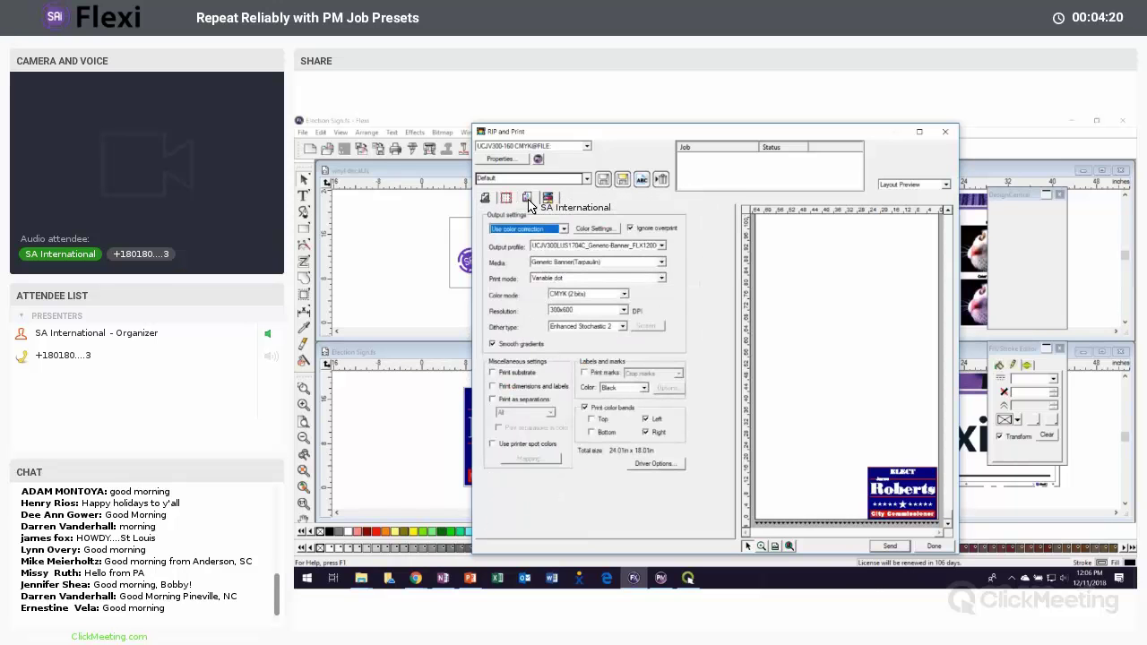
pyautogui.click(506, 198)
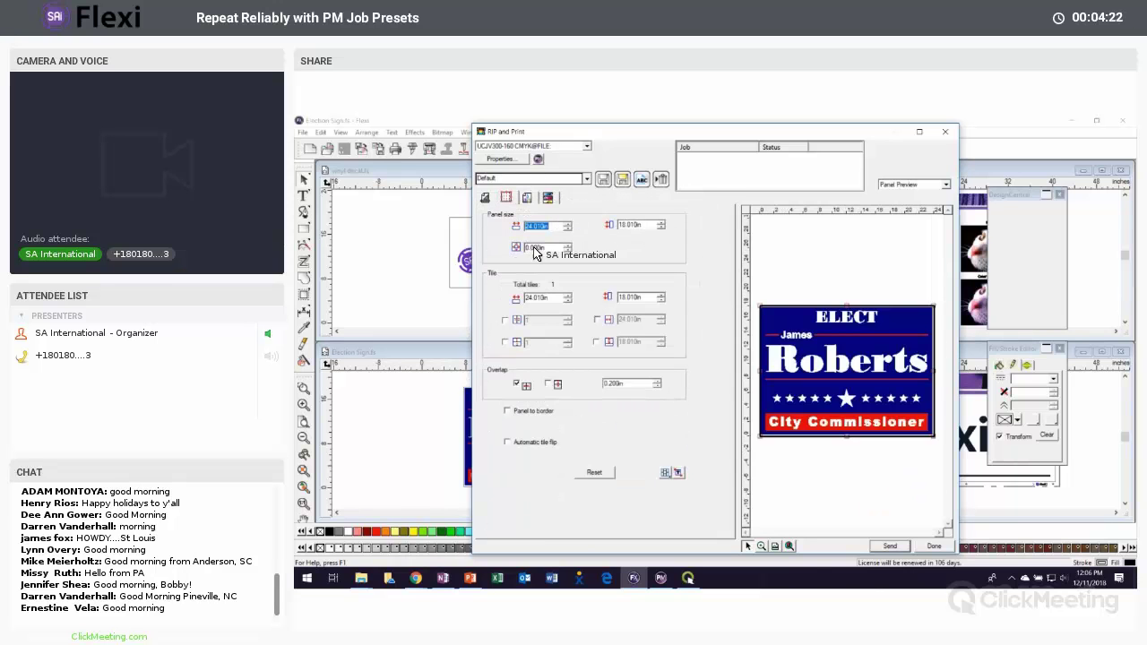
pyautogui.click(528, 199)
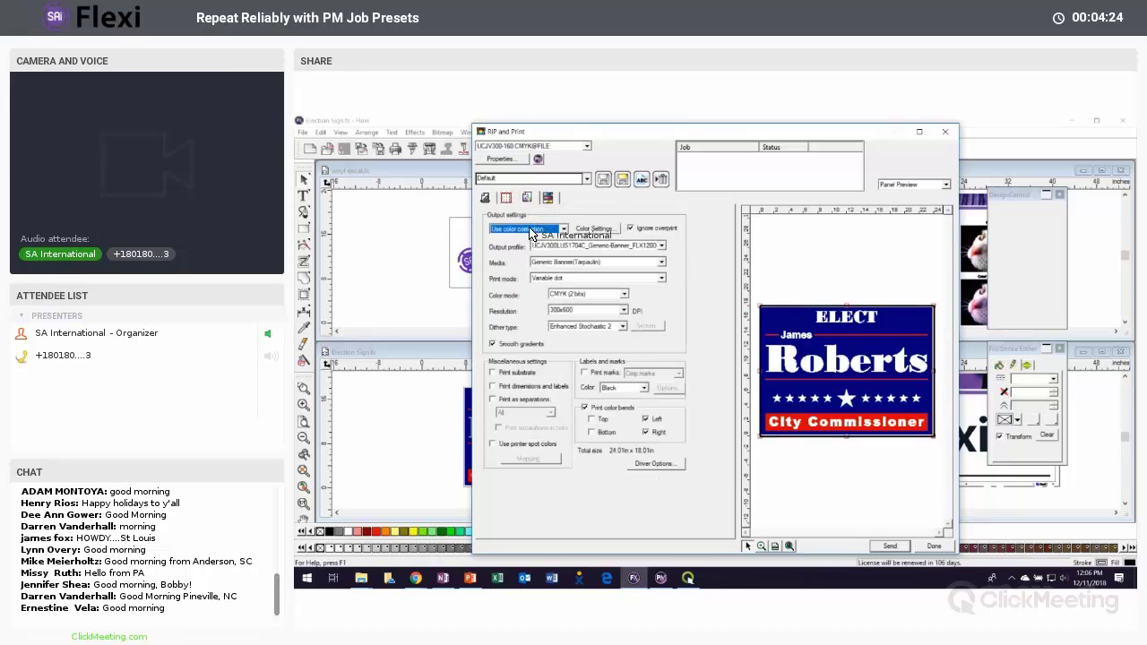
# Step: Try the PET and Tarpaulin media for the Election Sign print job
pyautogui.click(584, 263)
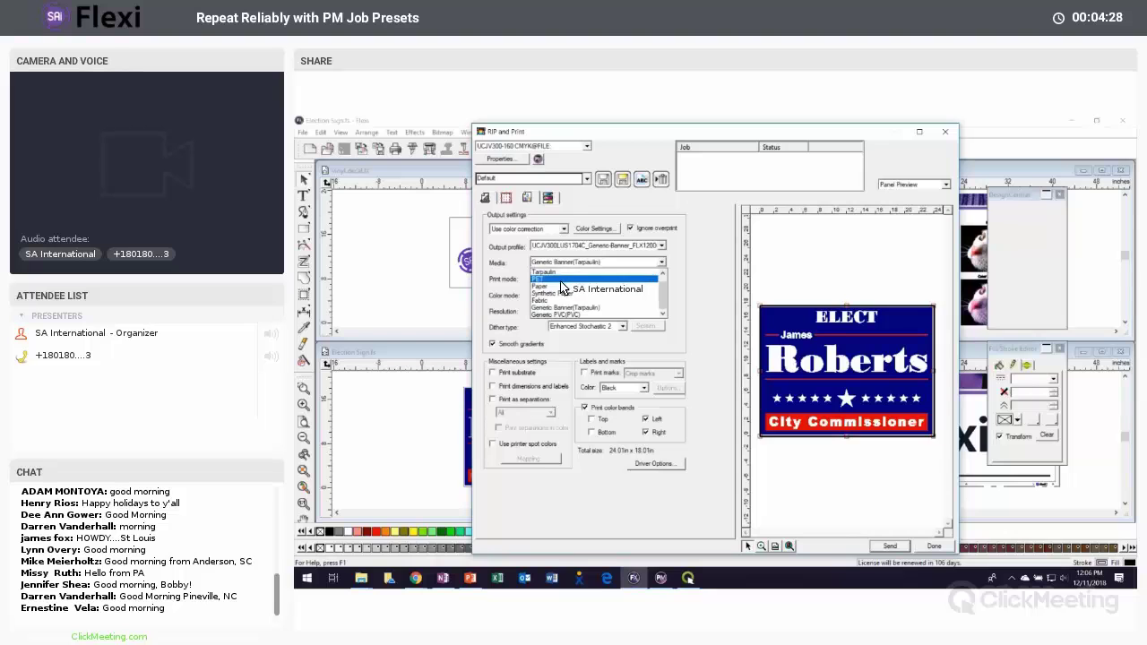
pyautogui.click(565, 285)
pyautogui.click(555, 266)
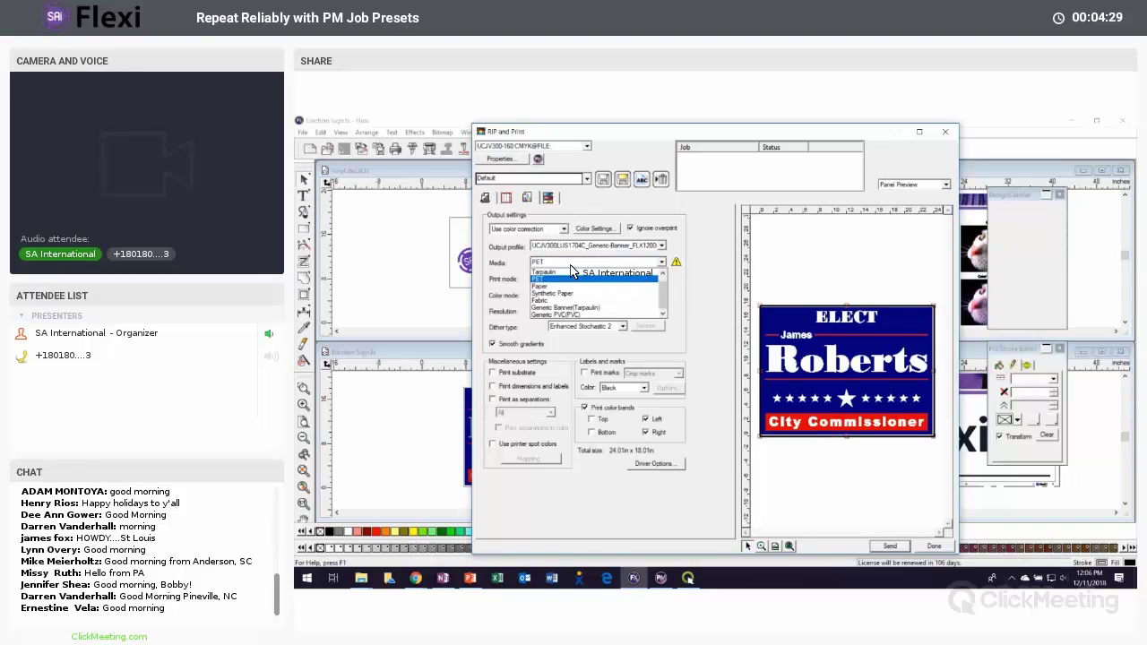
pyautogui.click(547, 271)
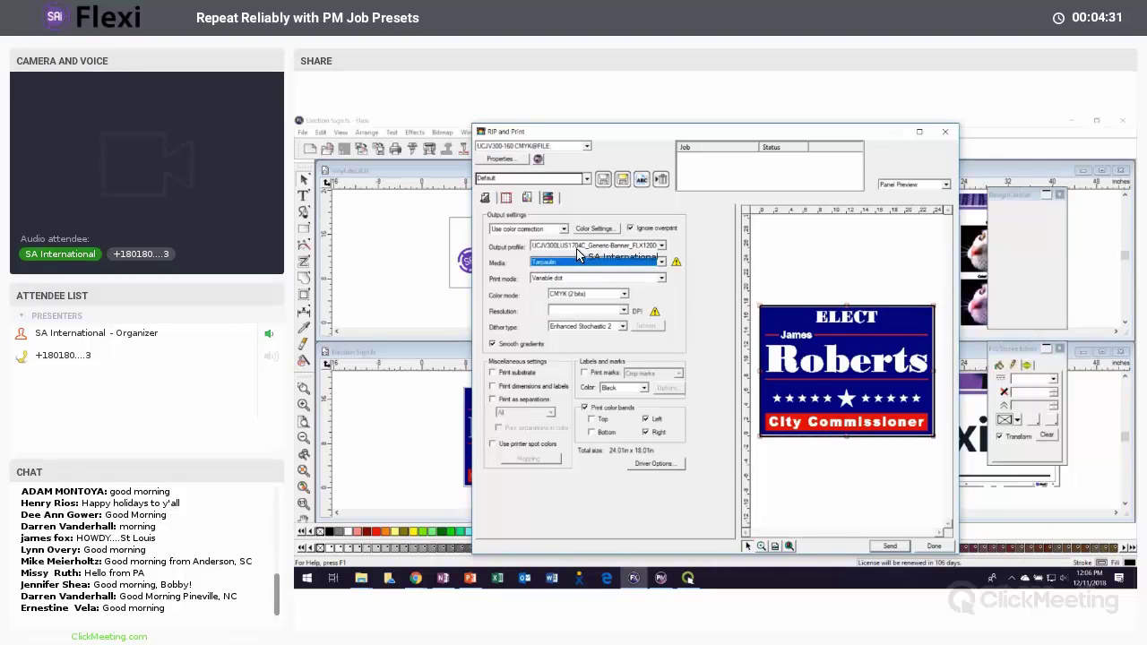
# Step: Choose the output profile UCJV300LUS1704C_Generic-PVC_FLX120002, check the color adjustment curve, and close the RIP and Print settings
pyautogui.click(619, 246)
pyautogui.click(592, 277)
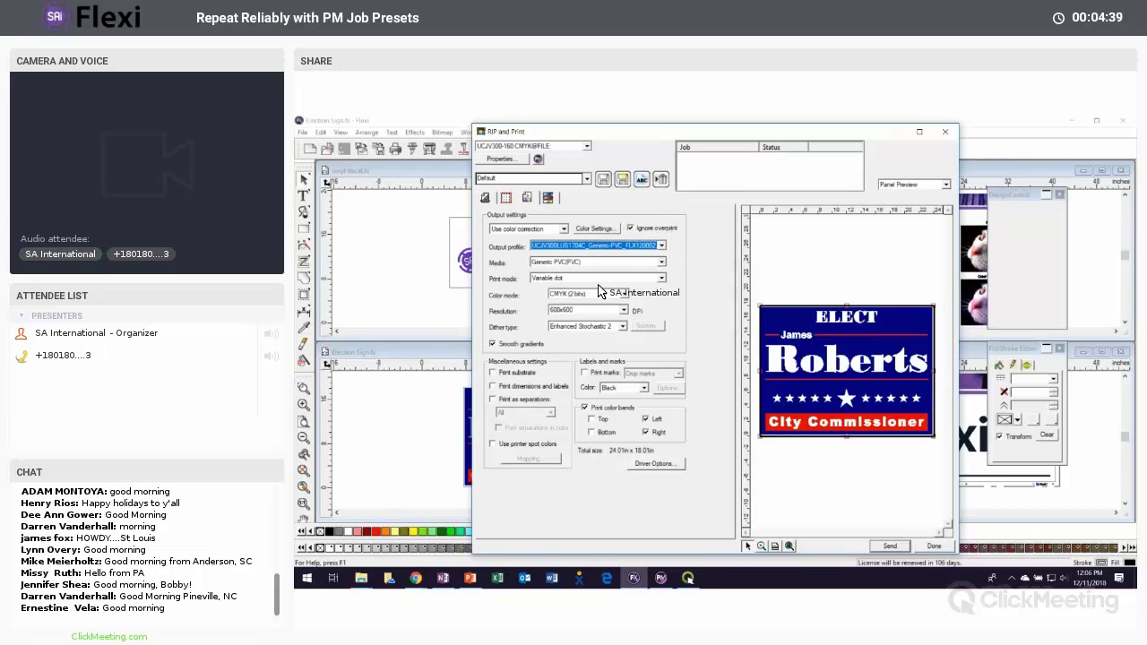
pyautogui.click(548, 199)
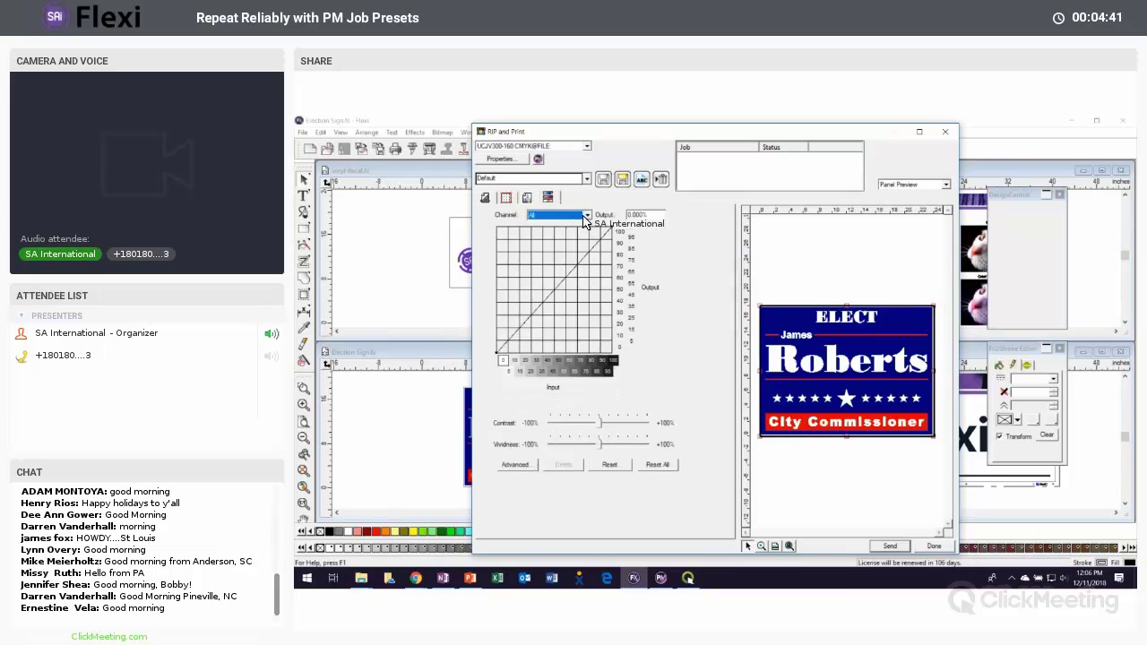
pyautogui.click(527, 197)
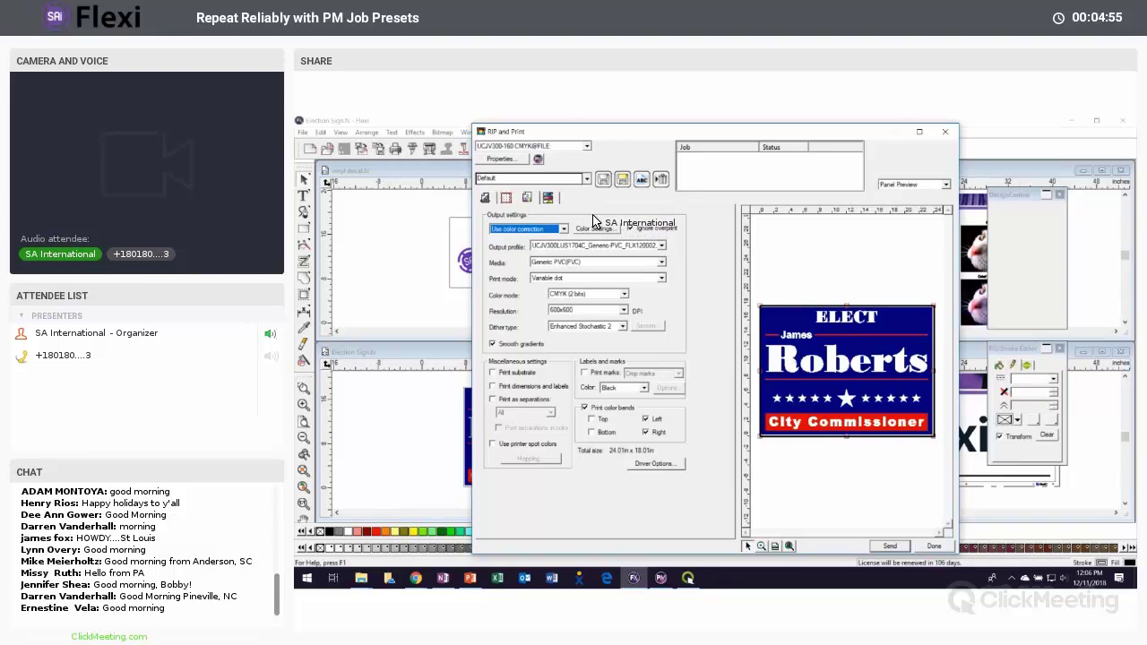
pyautogui.click(554, 247)
pyautogui.click(556, 260)
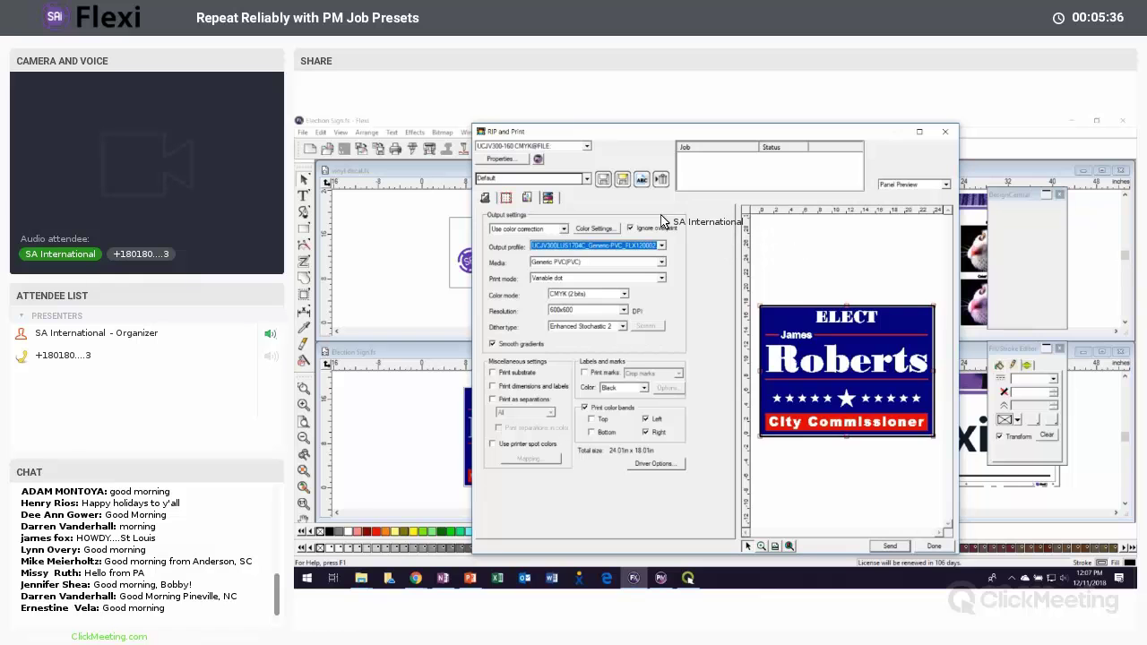
pyautogui.click(933, 546)
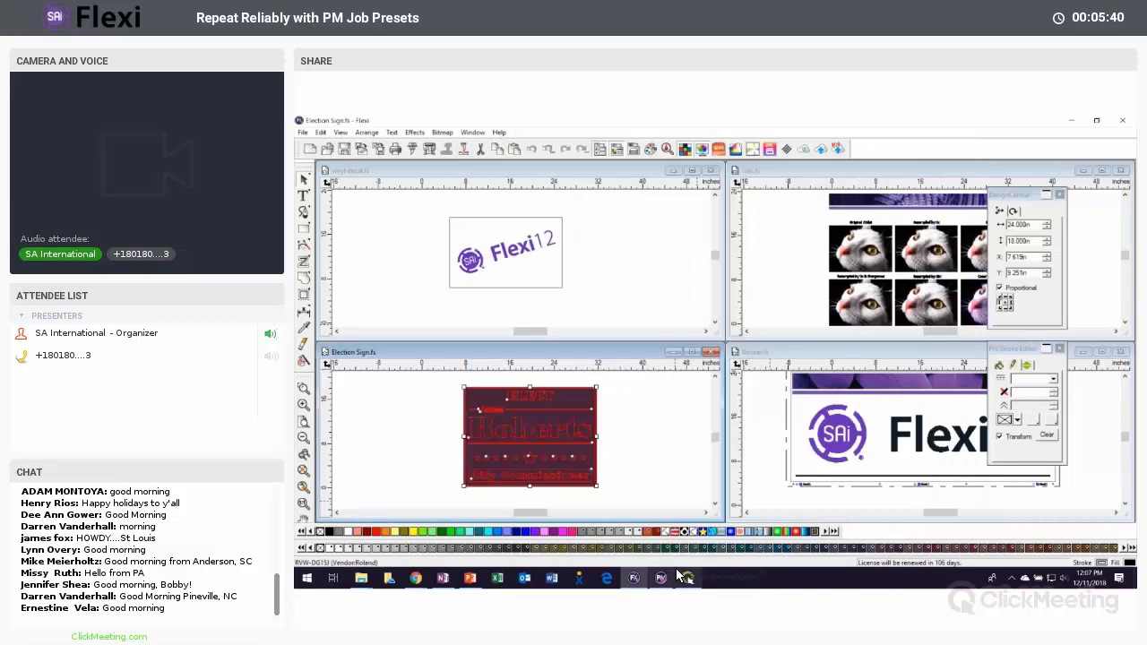
# Step: Switch to Production Manager and open the default job properties of the UCJV300-160 CMYK setup with the Default preset
pyautogui.click(677, 574)
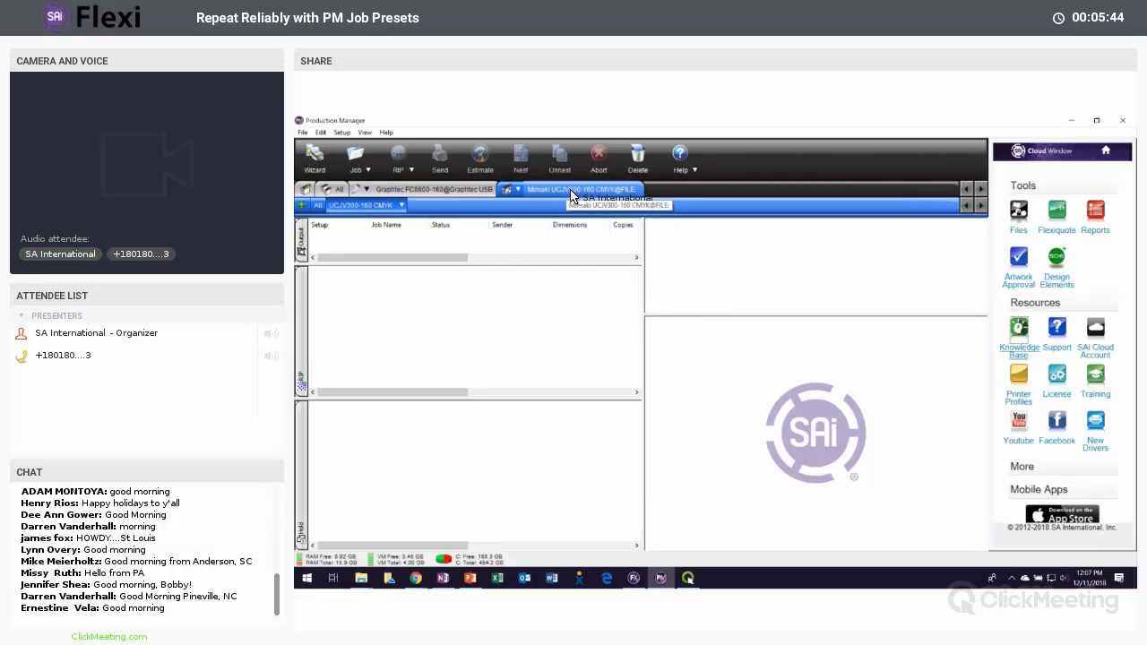
pyautogui.rightClick(358, 209)
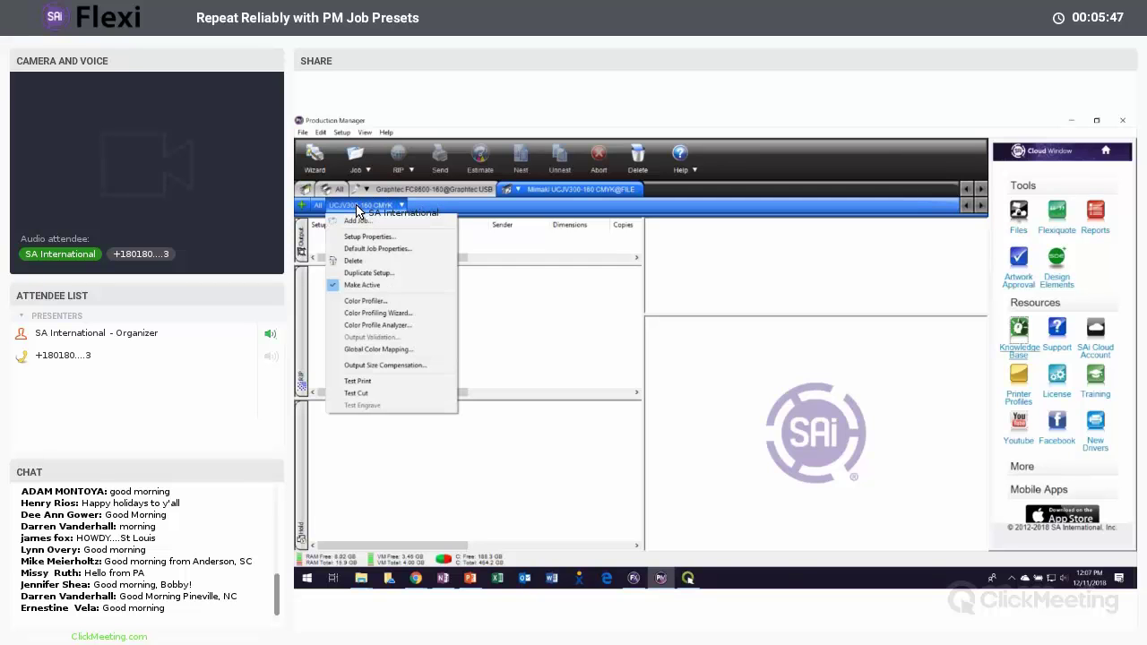
pyautogui.click(391, 250)
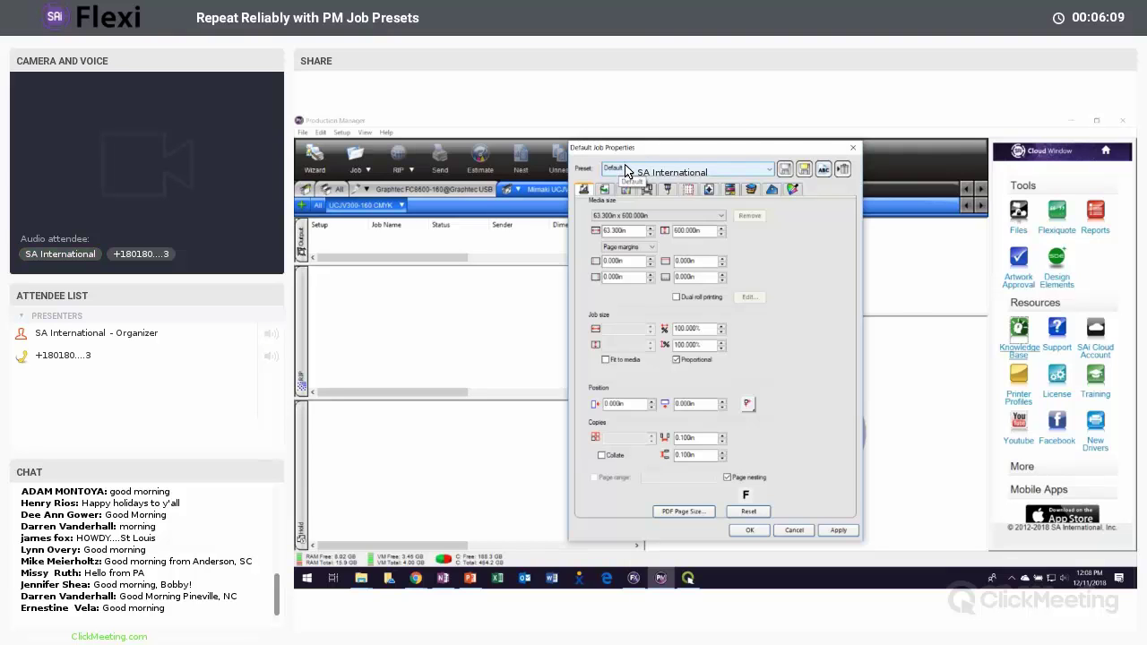
pyautogui.click(673, 169)
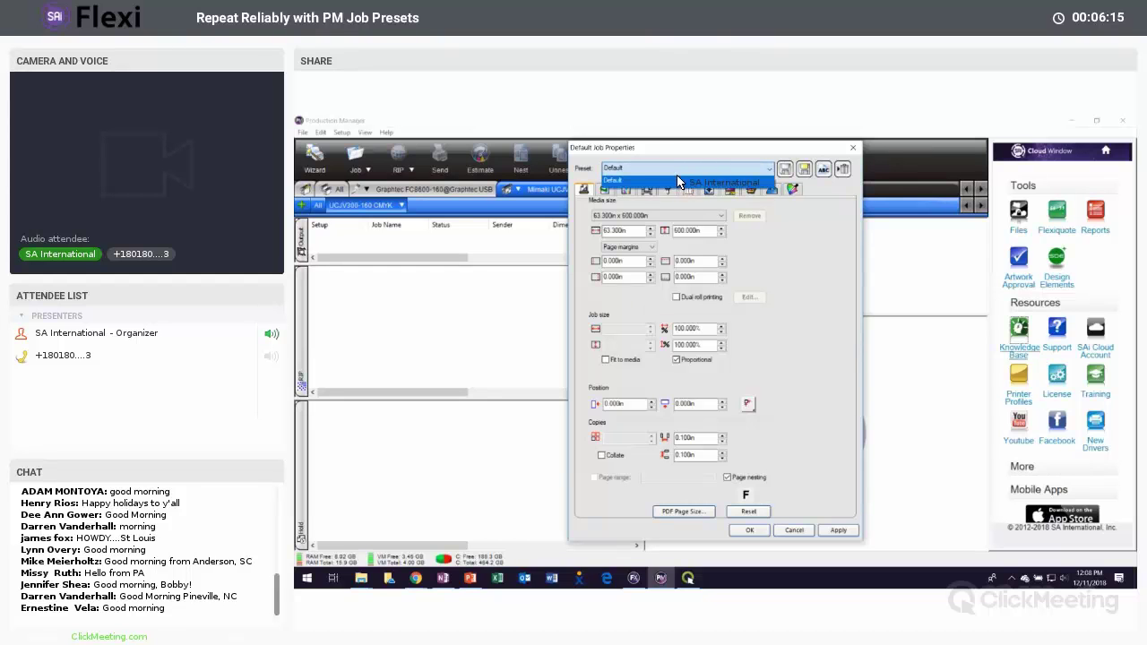
pyautogui.click(607, 180)
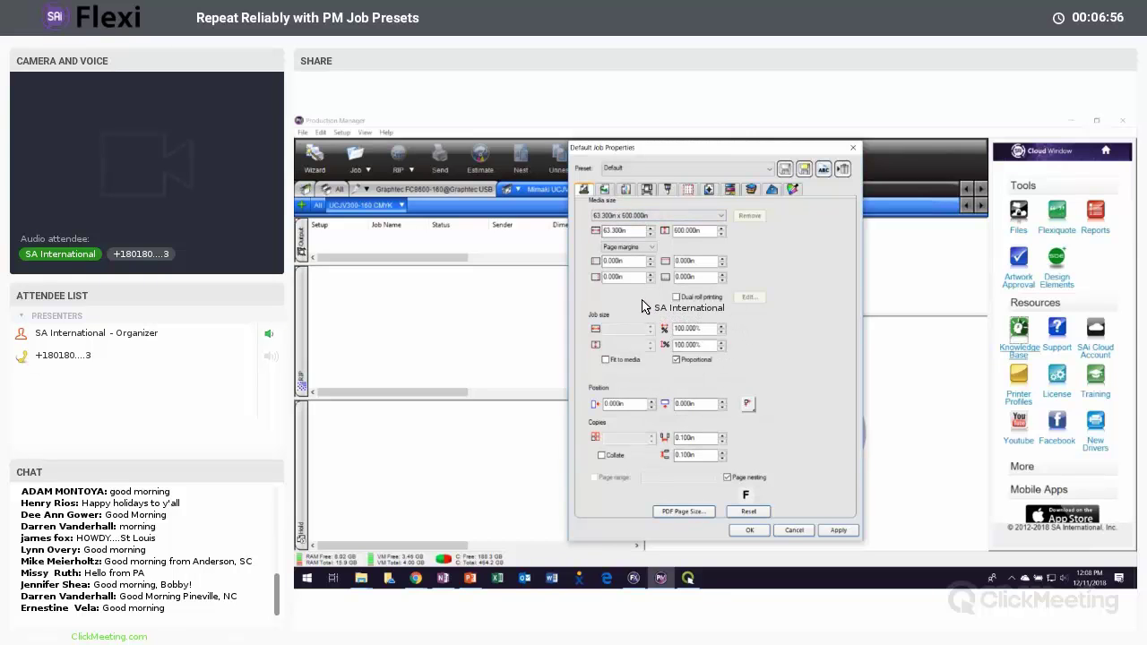
# Step: Try Delete as the after-output action in the default job's workflow settings and set it back to Hold
pyautogui.click(606, 189)
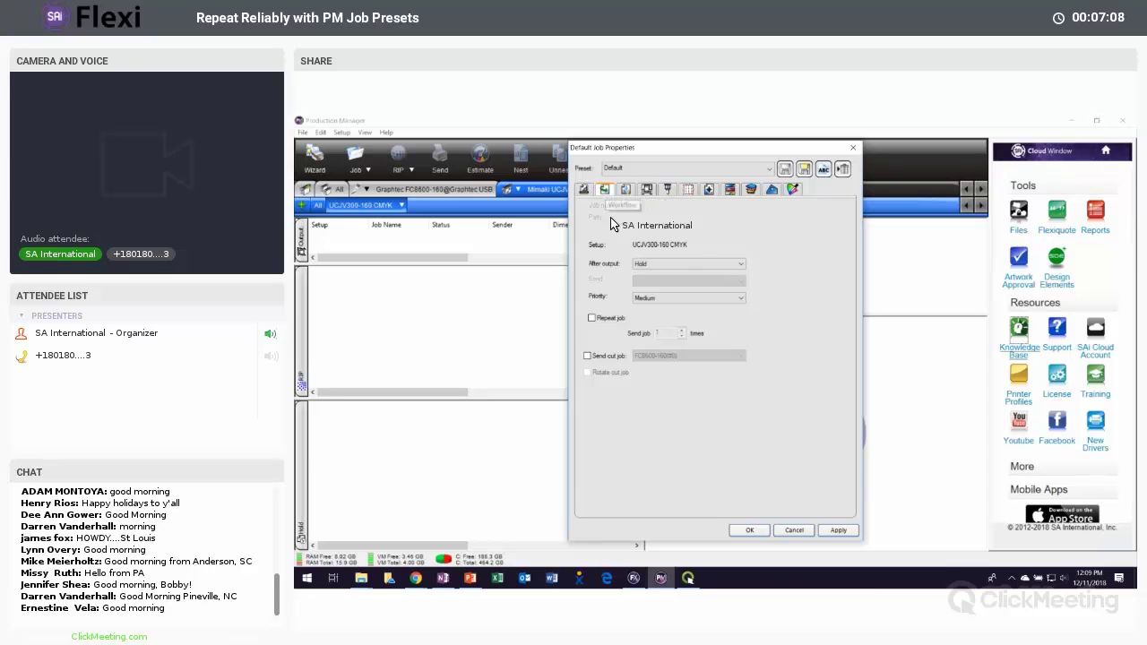
pyautogui.click(636, 264)
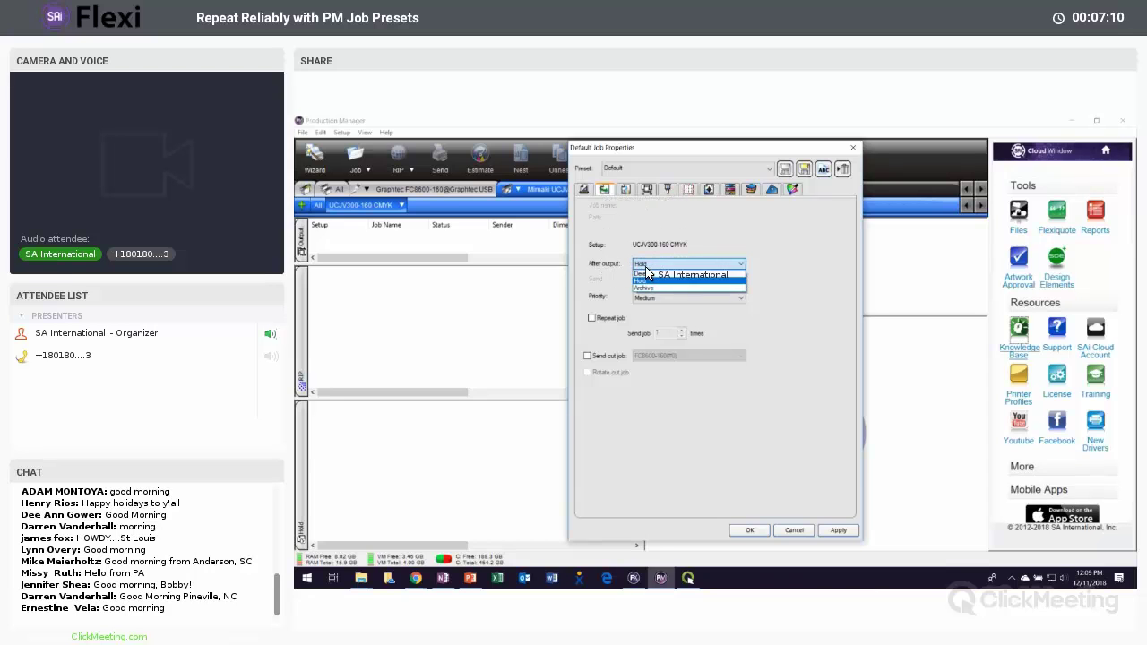
pyautogui.click(651, 271)
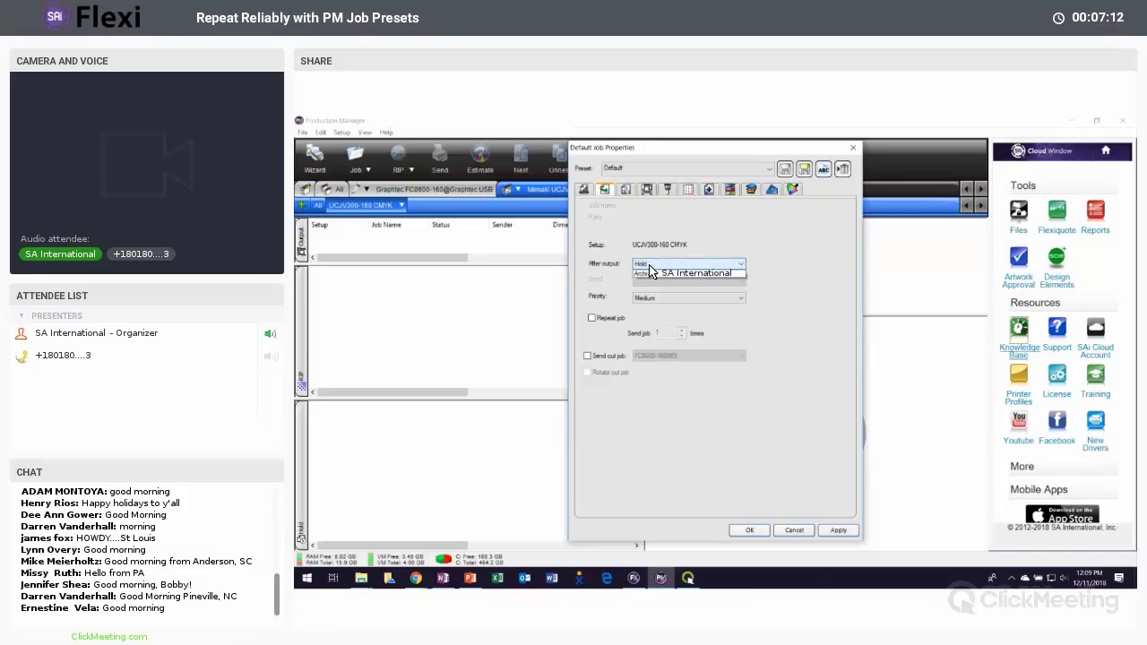
pyautogui.click(651, 272)
pyautogui.click(646, 264)
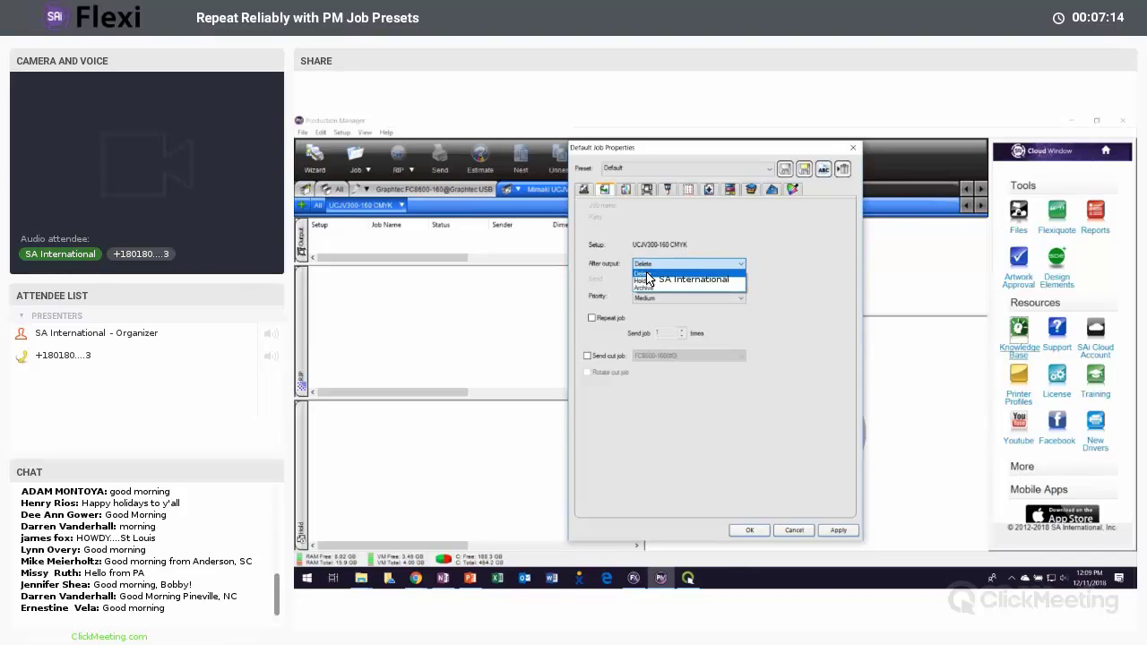
pyautogui.click(647, 282)
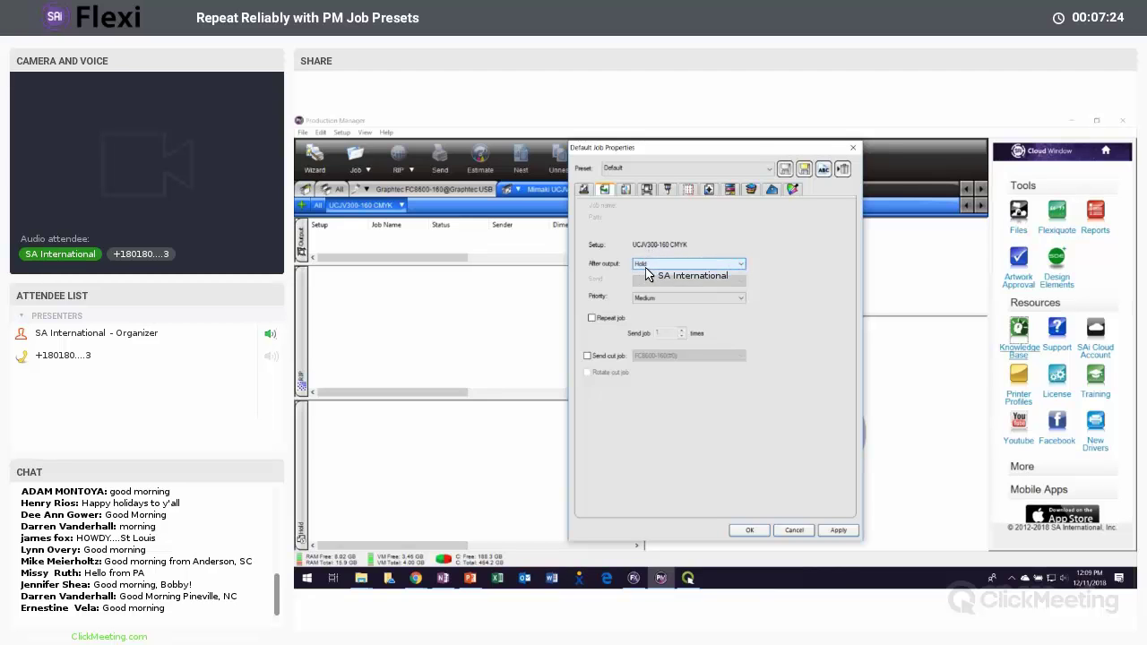
# Step: Choose the output profile UCJV300LUS1704C_Generic-Banner_FLX120006.icc in the default job's color management settings
pyautogui.click(625, 191)
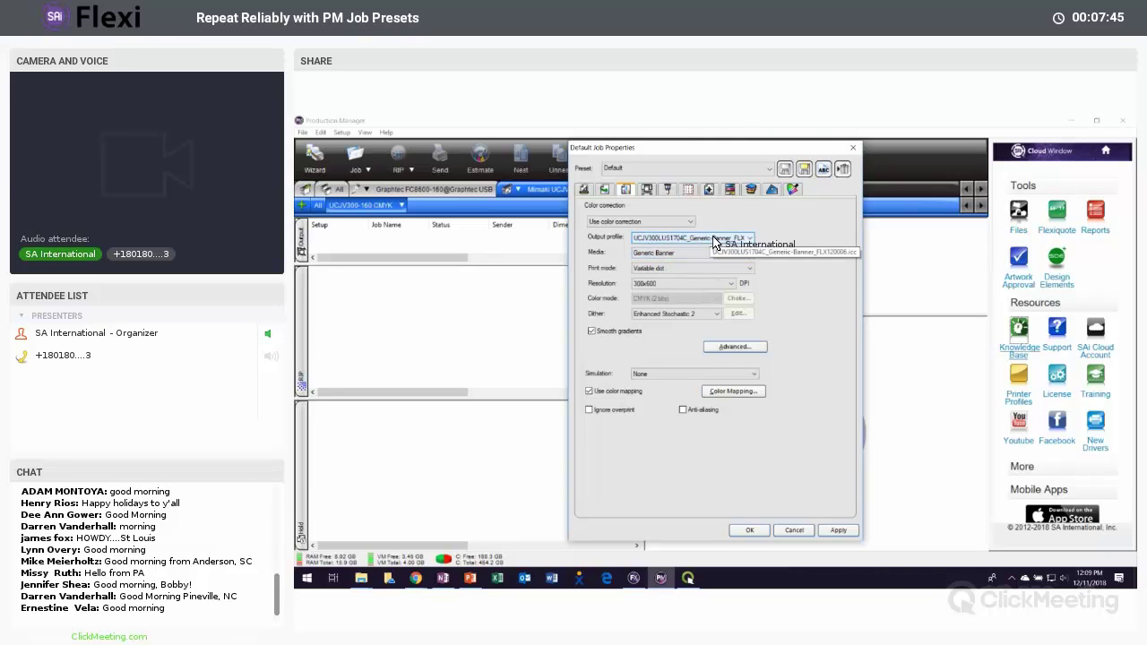
pyautogui.click(675, 239)
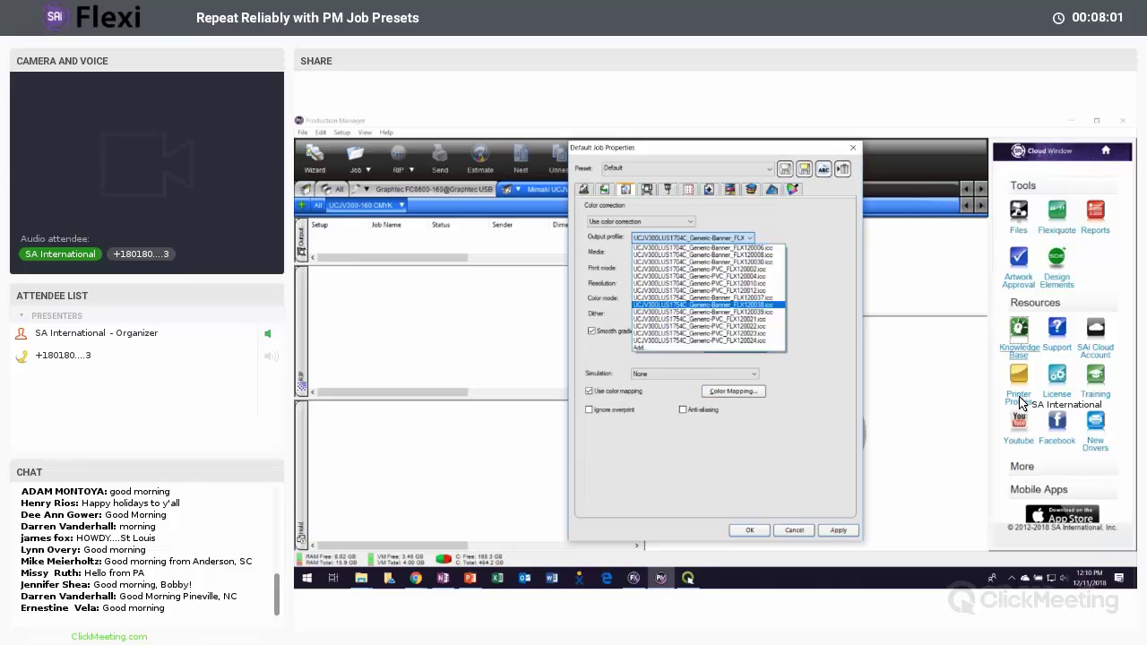
pyautogui.click(709, 248)
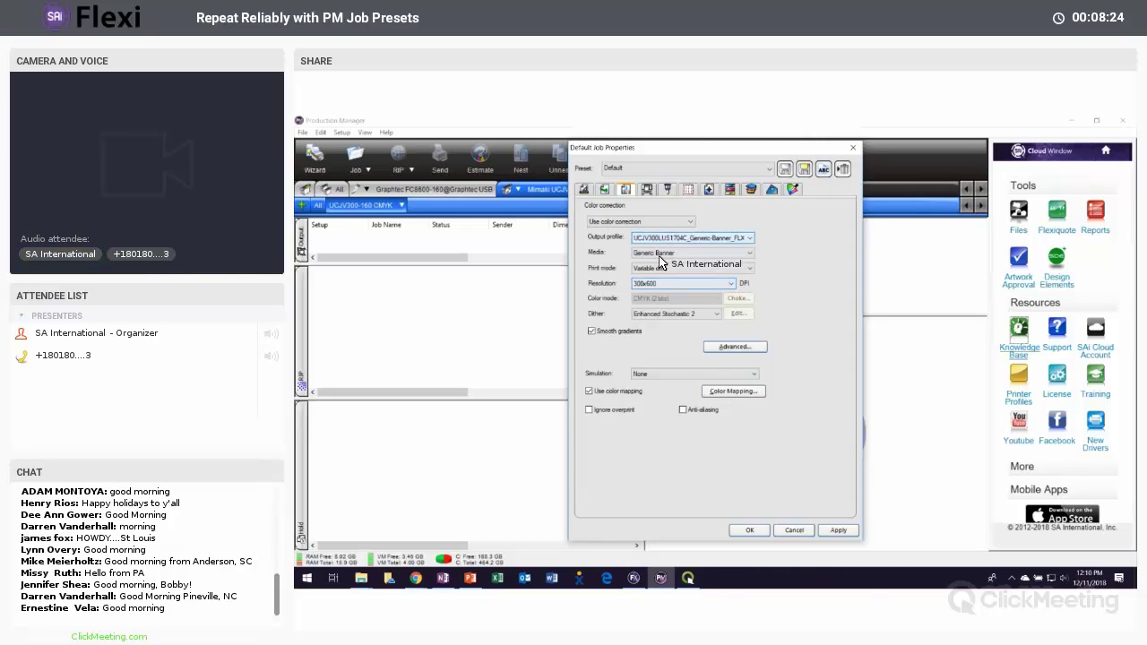
# Step: Set the dry time before cut to 10 seconds in the driver options and check the cutting and tiling settings
pyautogui.click(647, 190)
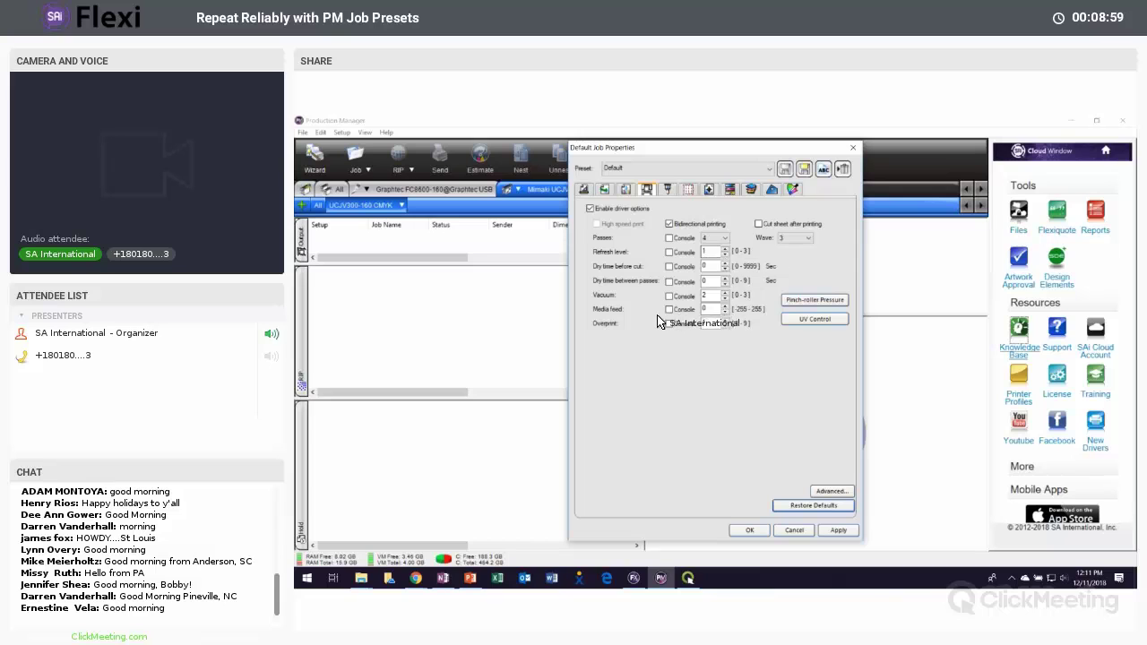
pyautogui.doubleClick(718, 267)
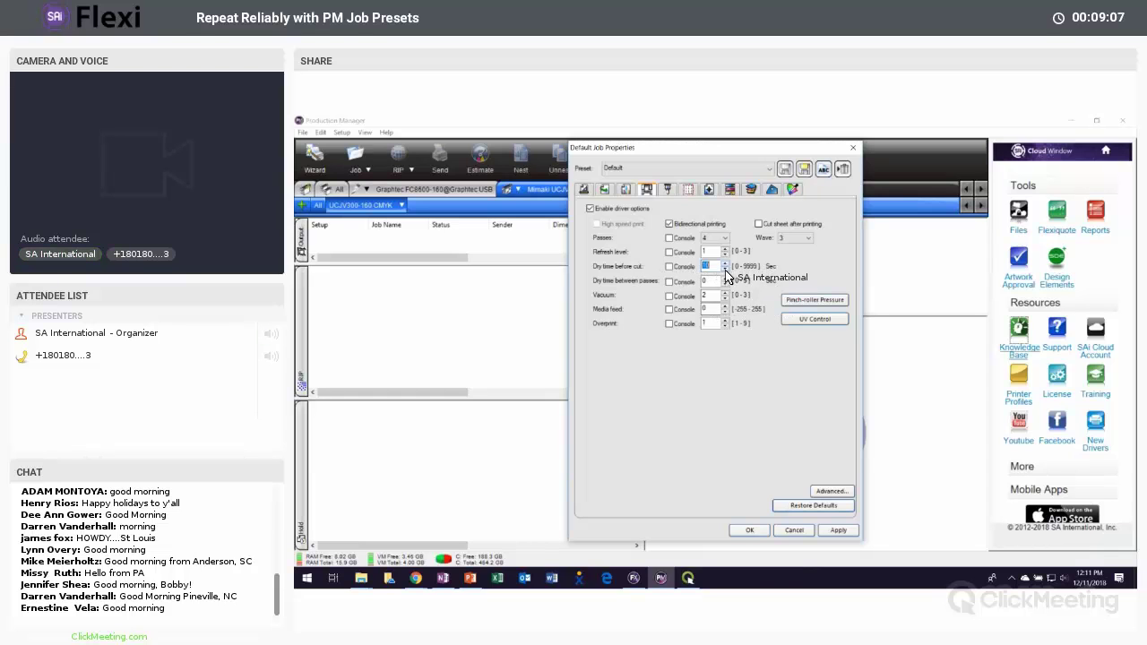
pyautogui.click(668, 190)
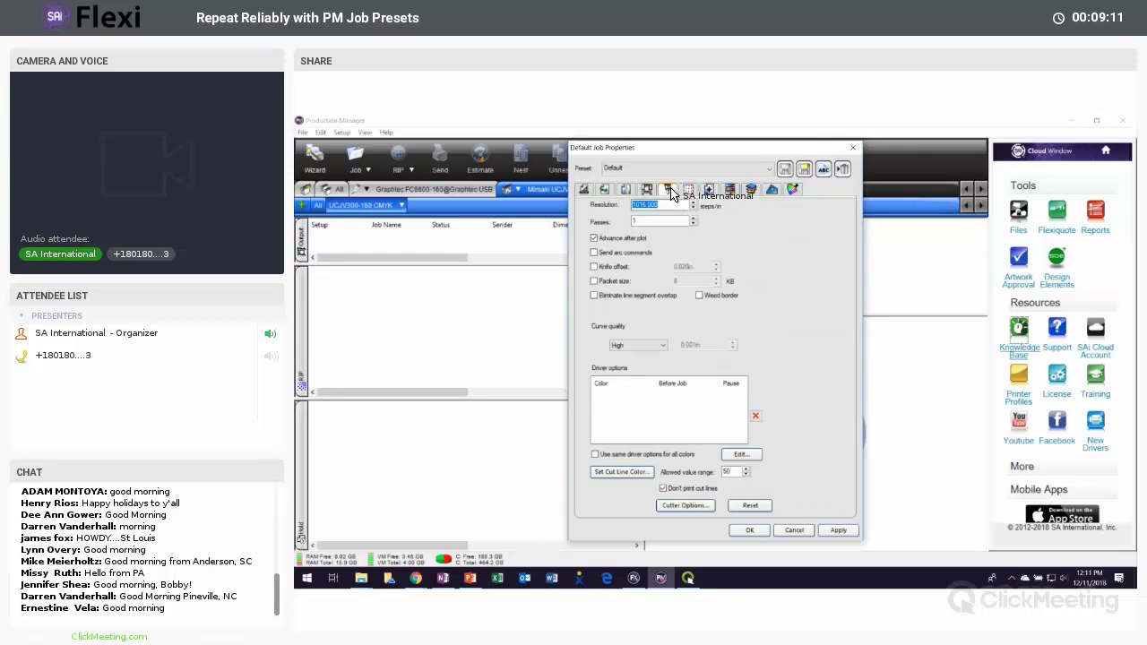
pyautogui.click(688, 190)
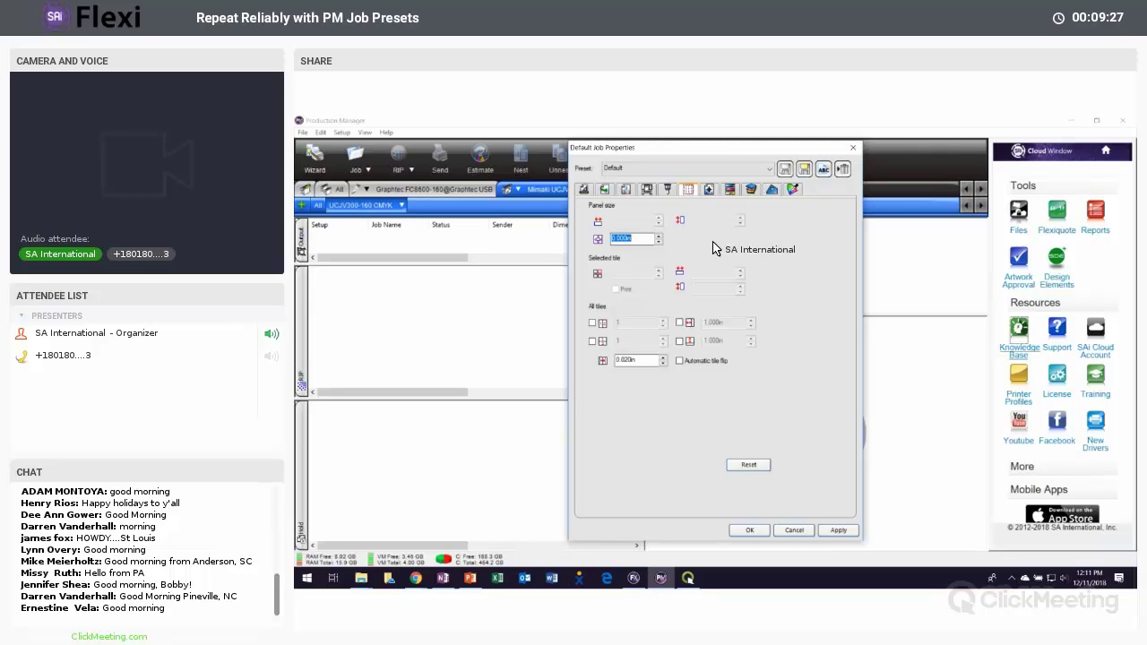
# Step: Choose NimbusSanL-Regu as the font for the printed job labels
pyautogui.click(708, 191)
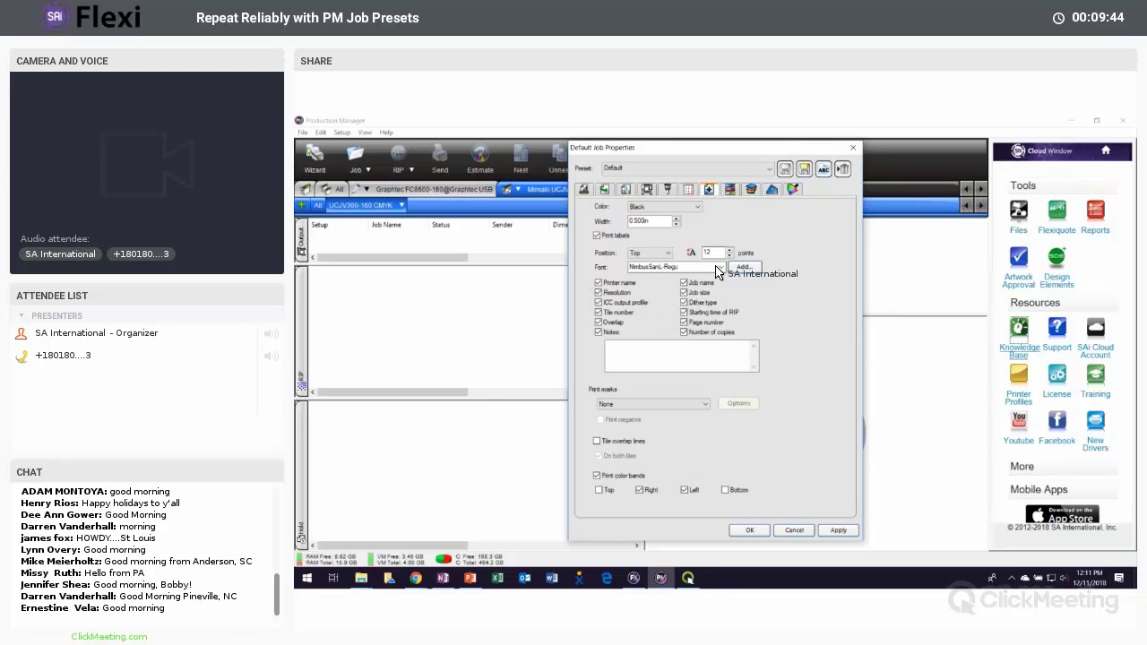
pyautogui.click(679, 267)
pyautogui.click(690, 297)
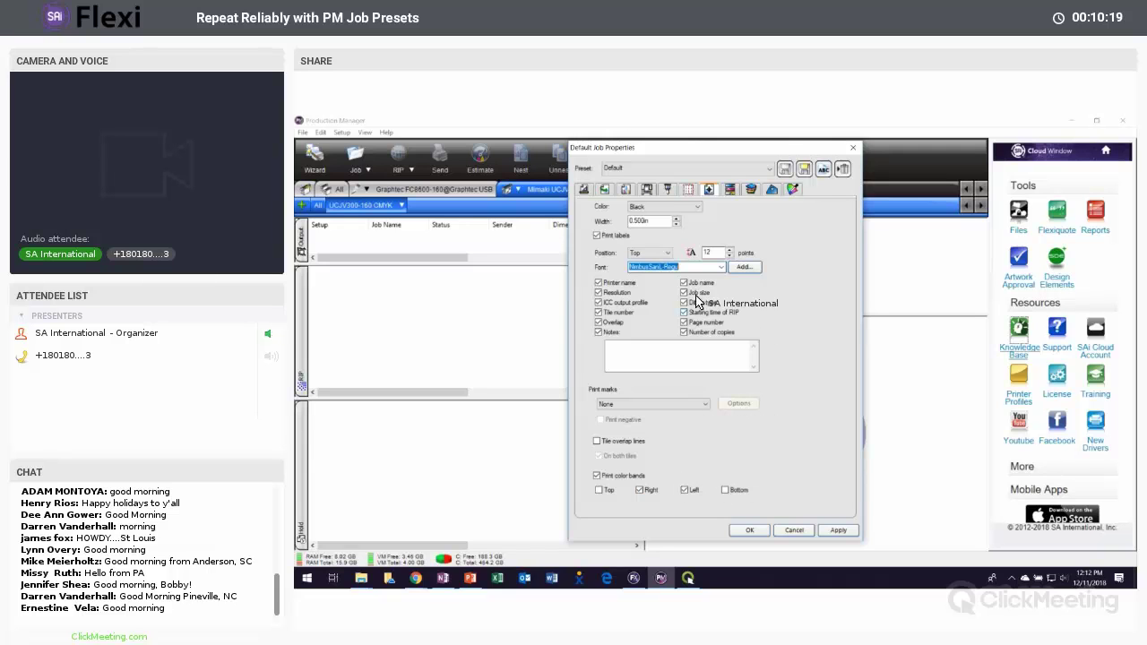
# Step: Examine the color adjustment curve and the grommet, fold and bleed settings, and return to the workflow settings
pyautogui.click(729, 189)
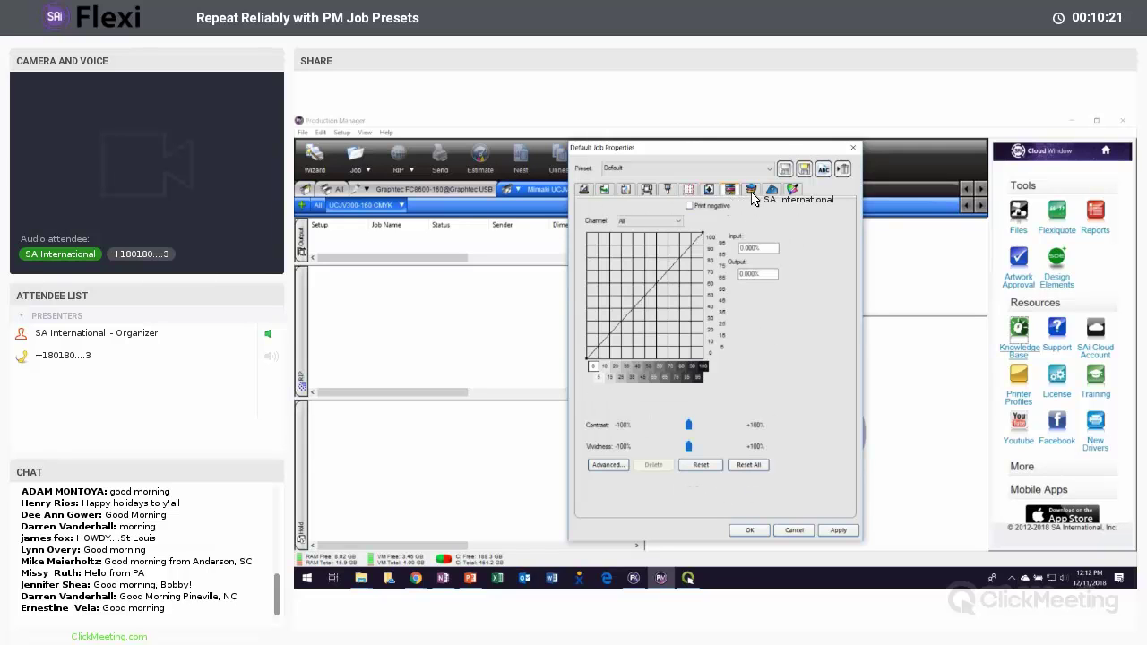
pyautogui.click(771, 189)
pyautogui.click(774, 191)
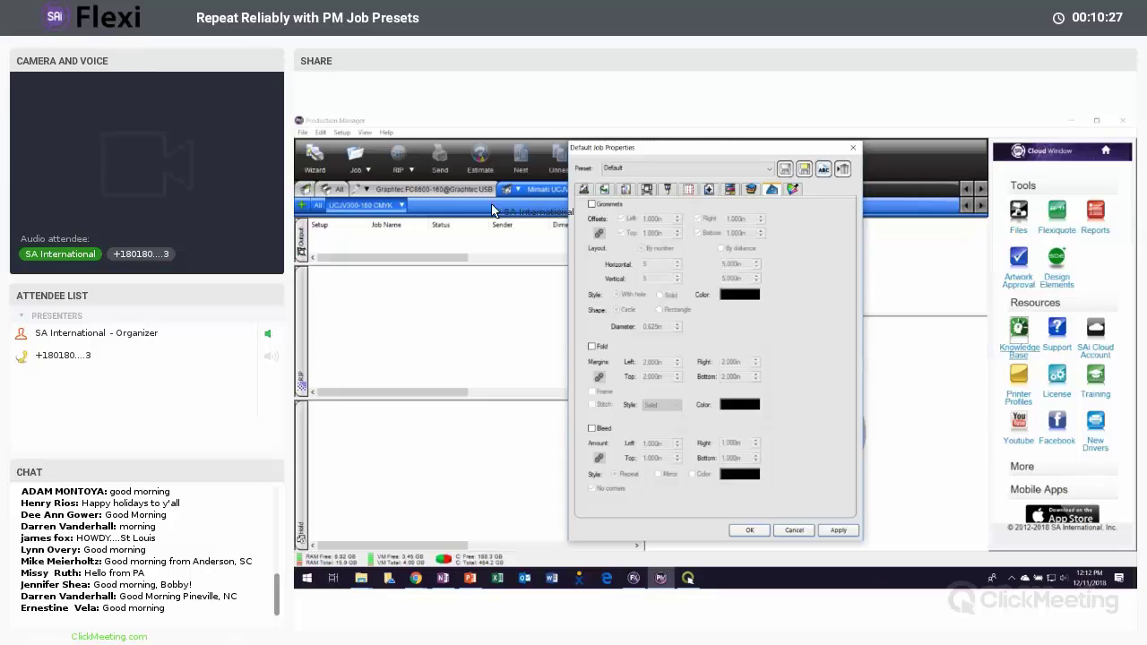
pyautogui.click(605, 190)
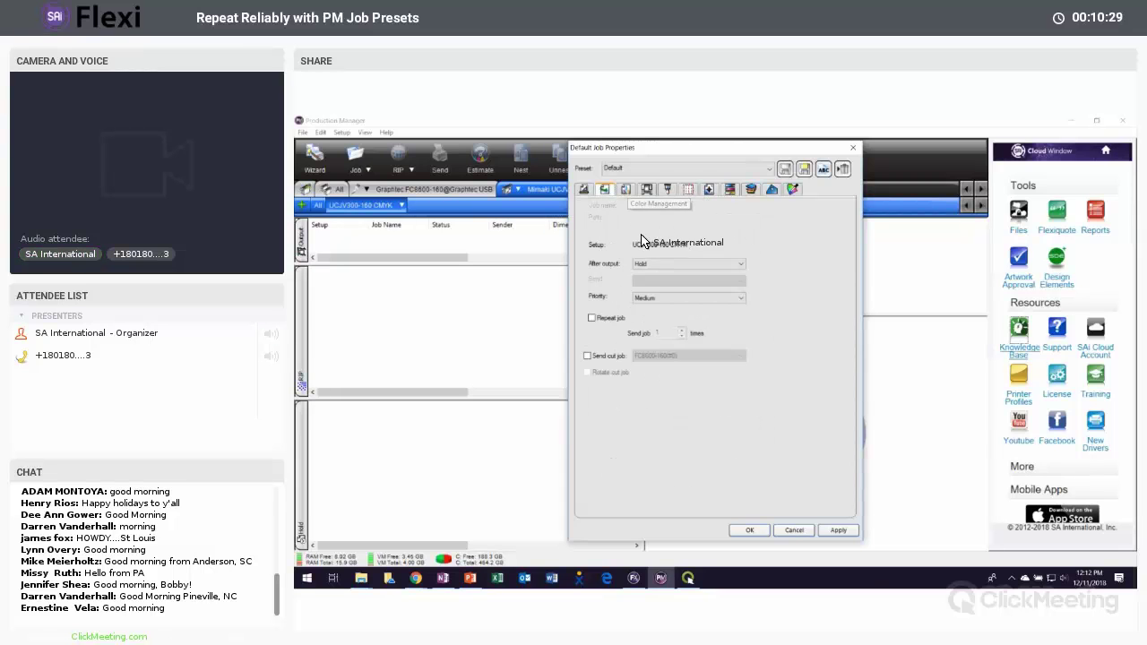
# Step: Set the grommet layout to 4 horizontal and 0 vertical in the default job's finishing settings
pyautogui.click(626, 190)
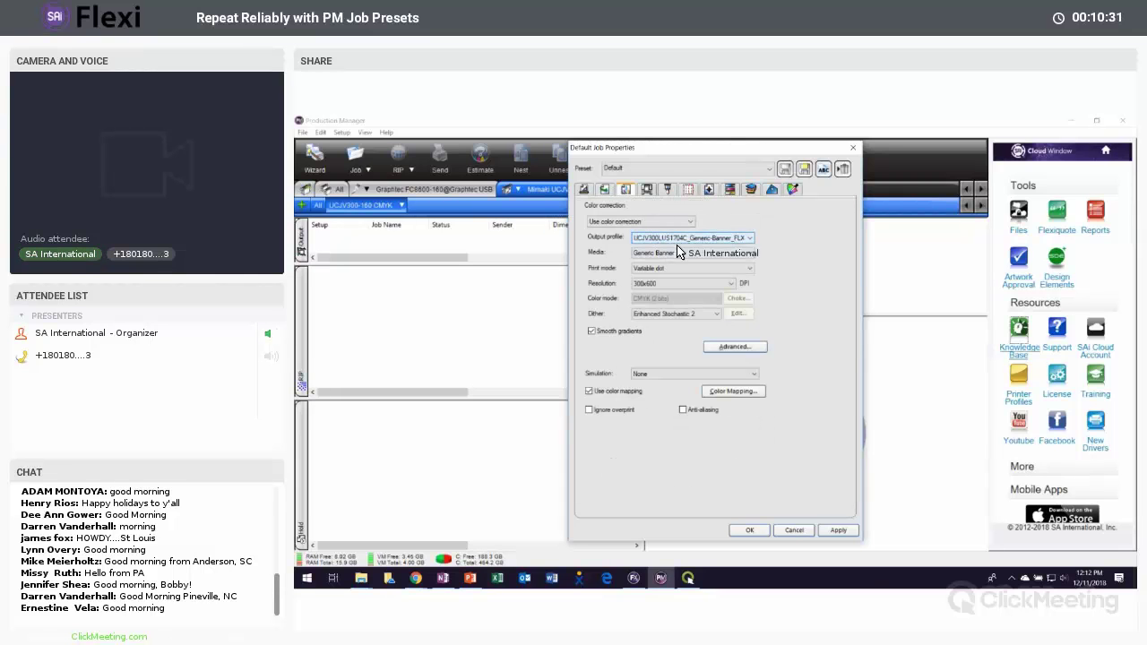
pyautogui.click(774, 190)
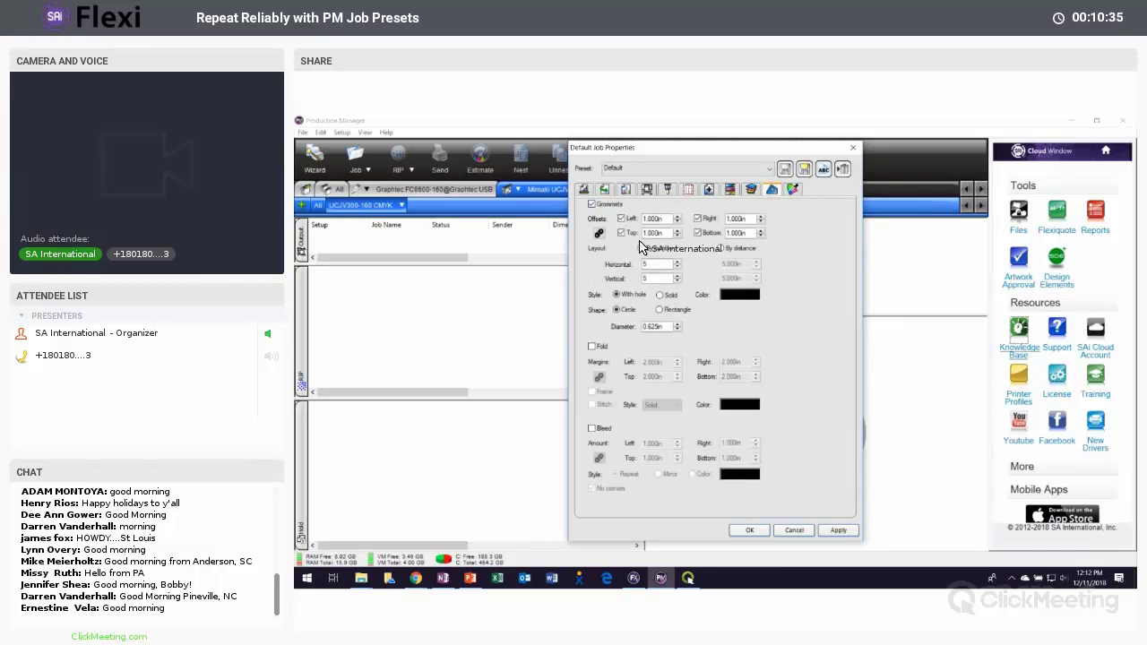
pyautogui.click(677, 268)
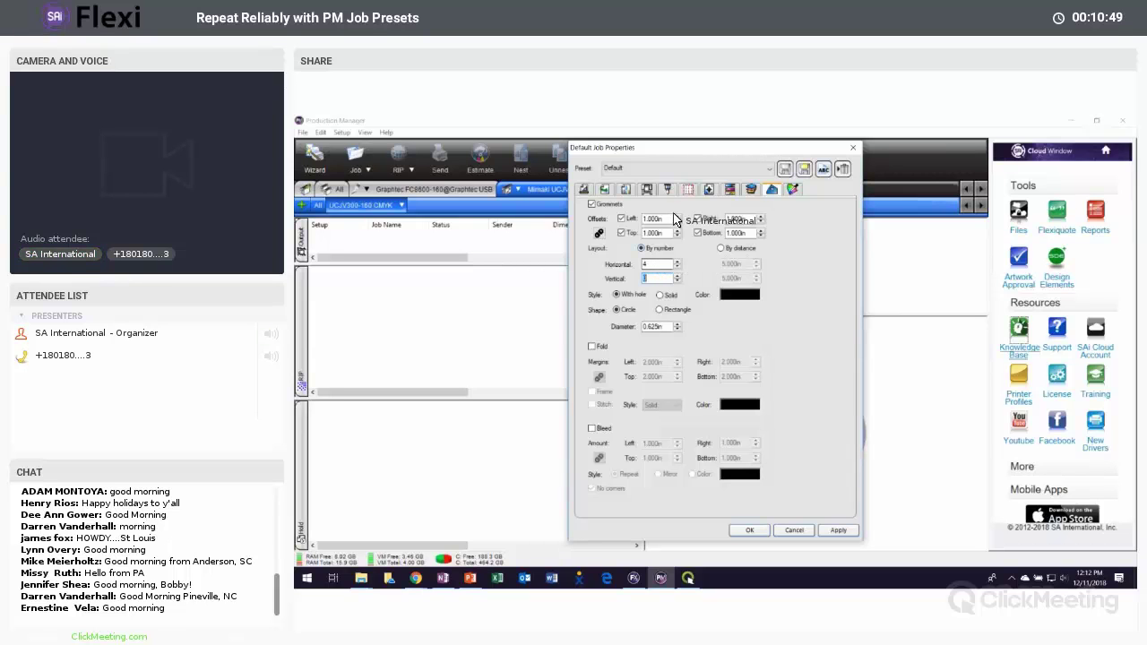
# Step: Save the default job settings as a preset named QUICK BANNER - UCJV - 12-11-2018 without the layout and tile settings, and confirm the job properties
pyautogui.click(589, 189)
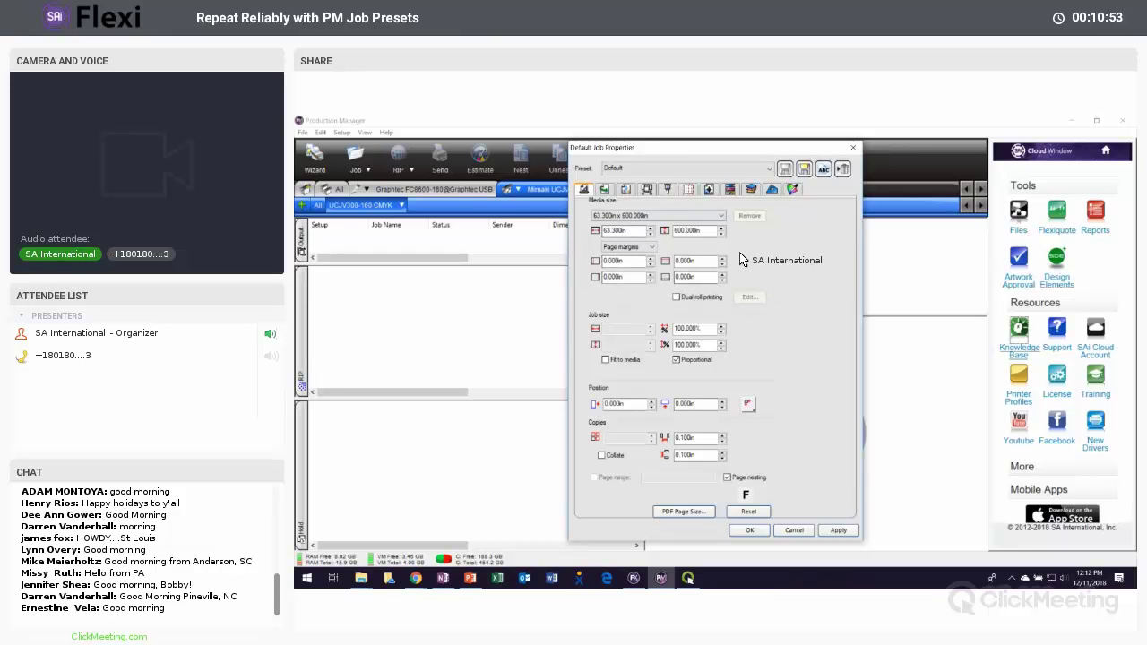
pyautogui.click(804, 169)
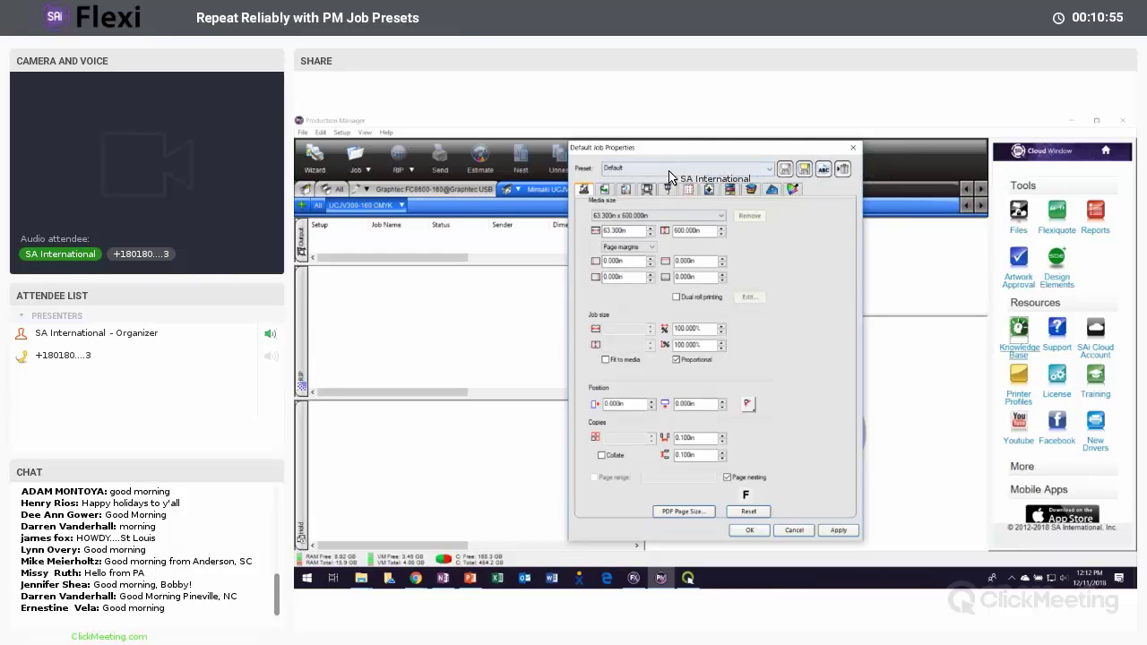
pyautogui.click(803, 170)
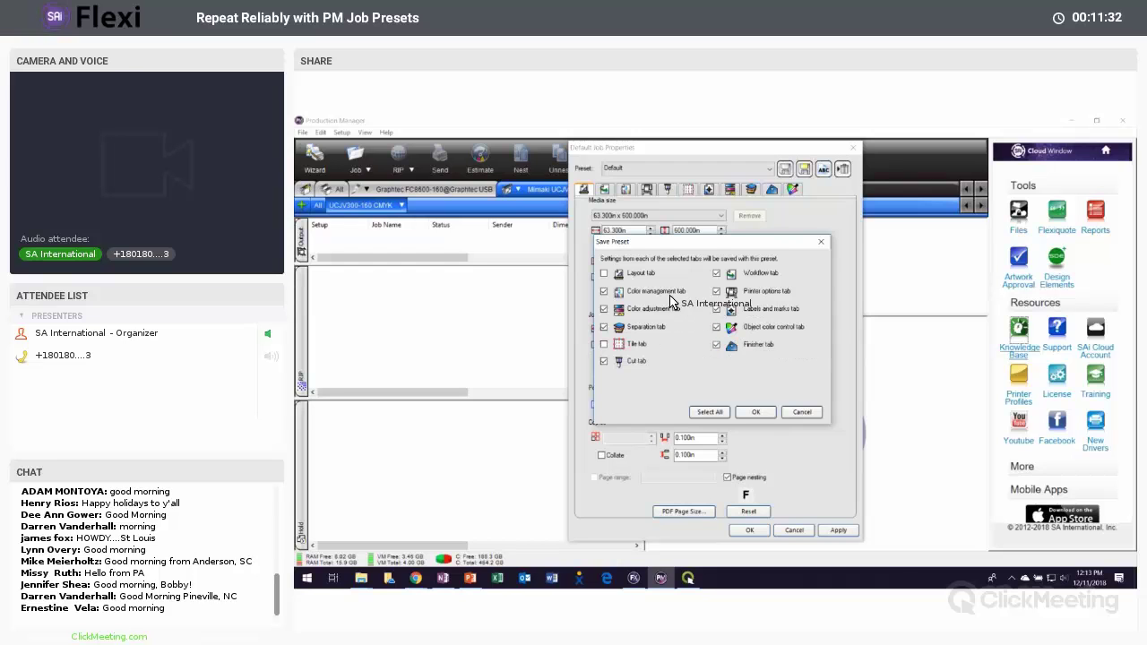
pyautogui.click(756, 412)
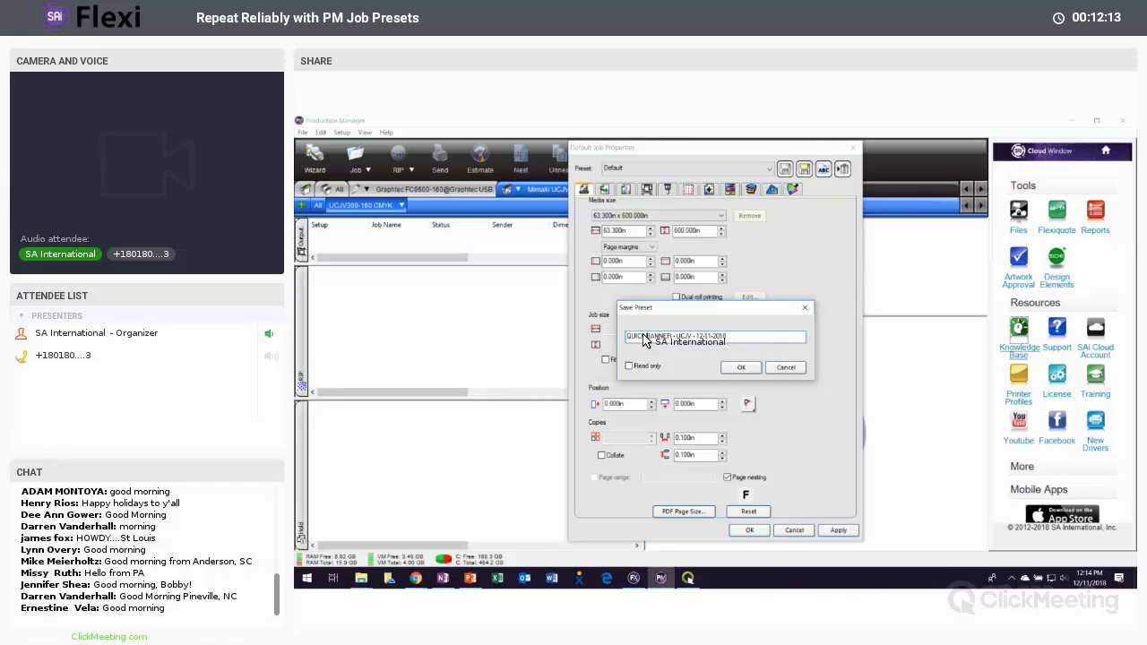
pyautogui.click(740, 368)
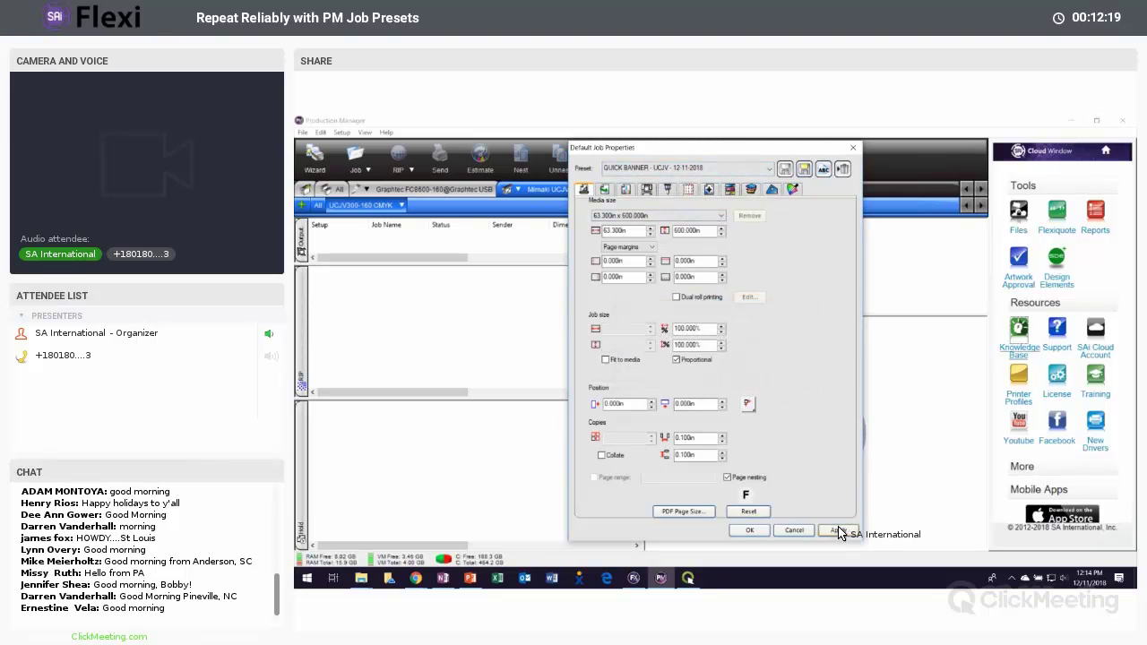
pyautogui.press('Return')
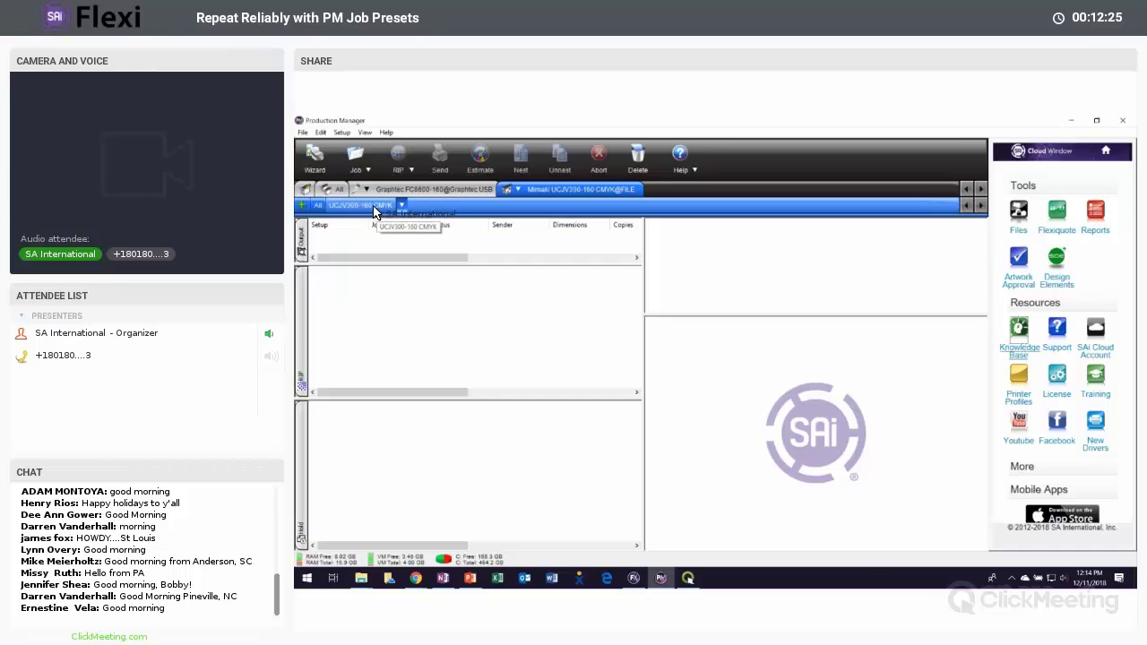
# Step: Switch to Flexi, maximize the Banner.fs document and open its RIP and Print settings
pyautogui.click(634, 578)
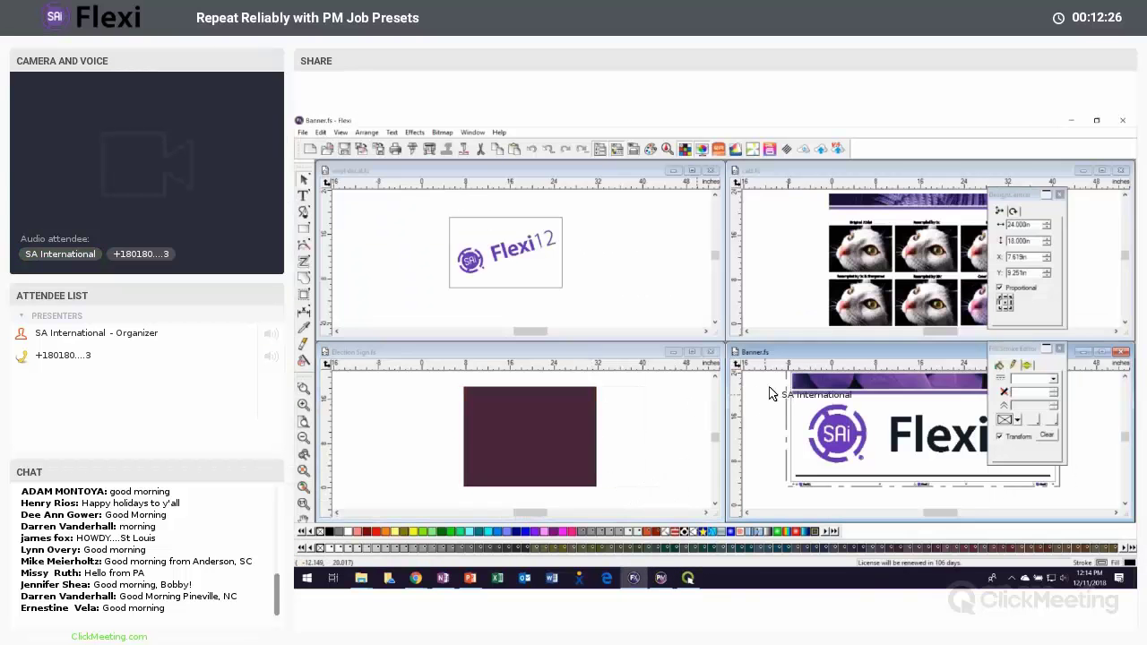
pyautogui.doubleClick(806, 353)
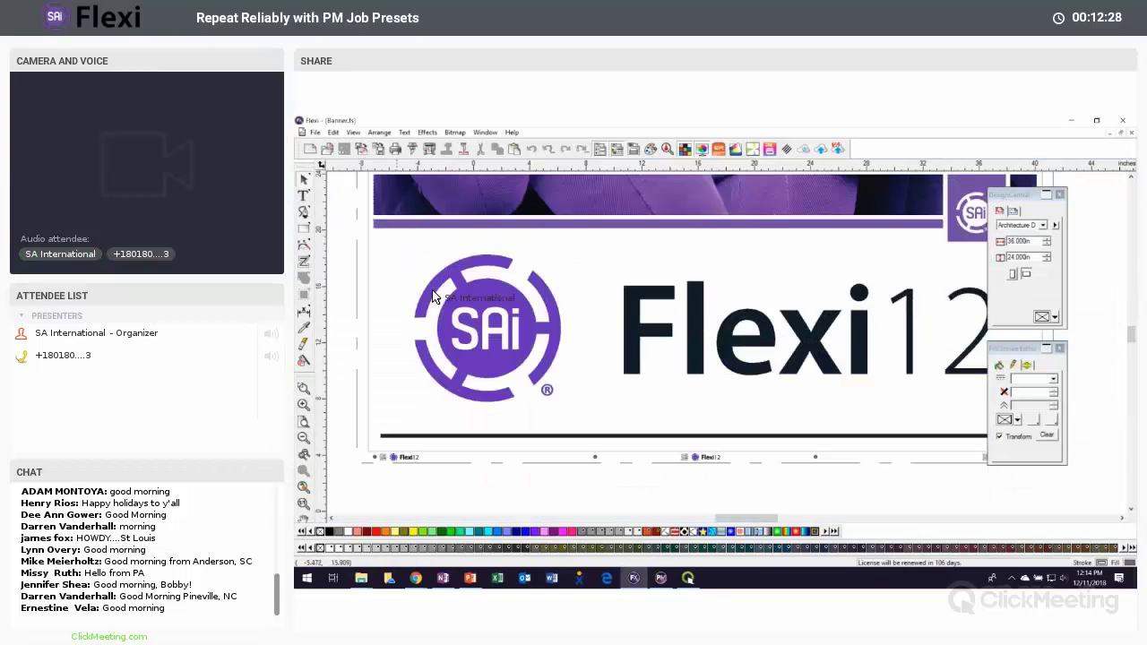
pyautogui.click(429, 154)
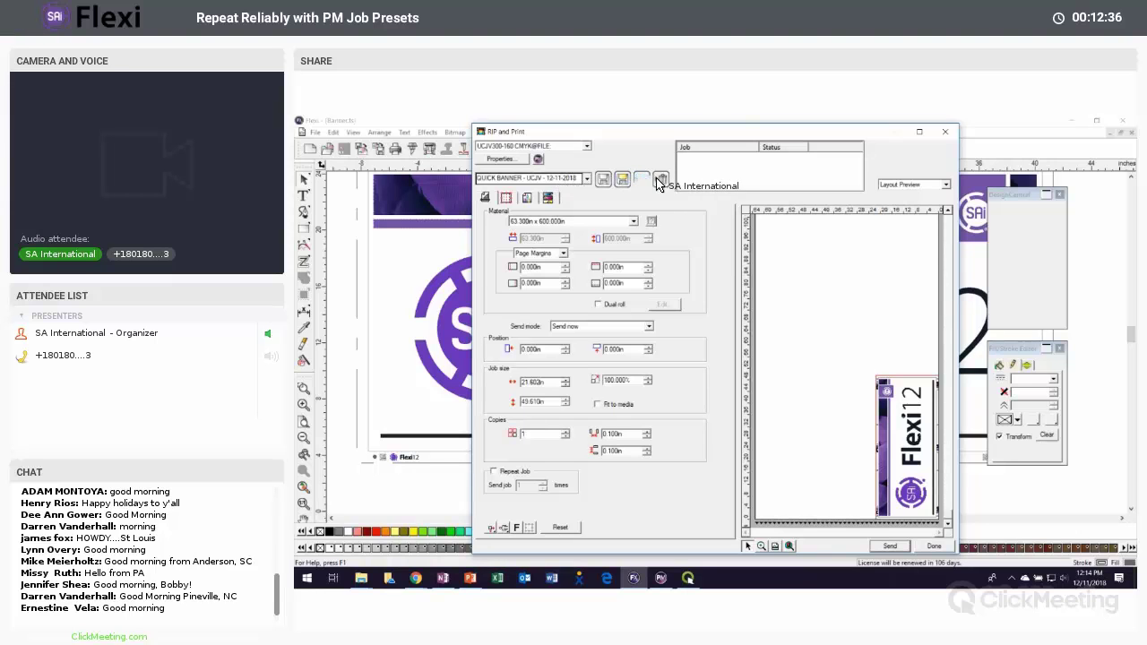
# Step: Check the Default preset's advanced output options and select the QUICK BANNER - UCJV - 12-11-2018 preset for the print
pyautogui.click(587, 180)
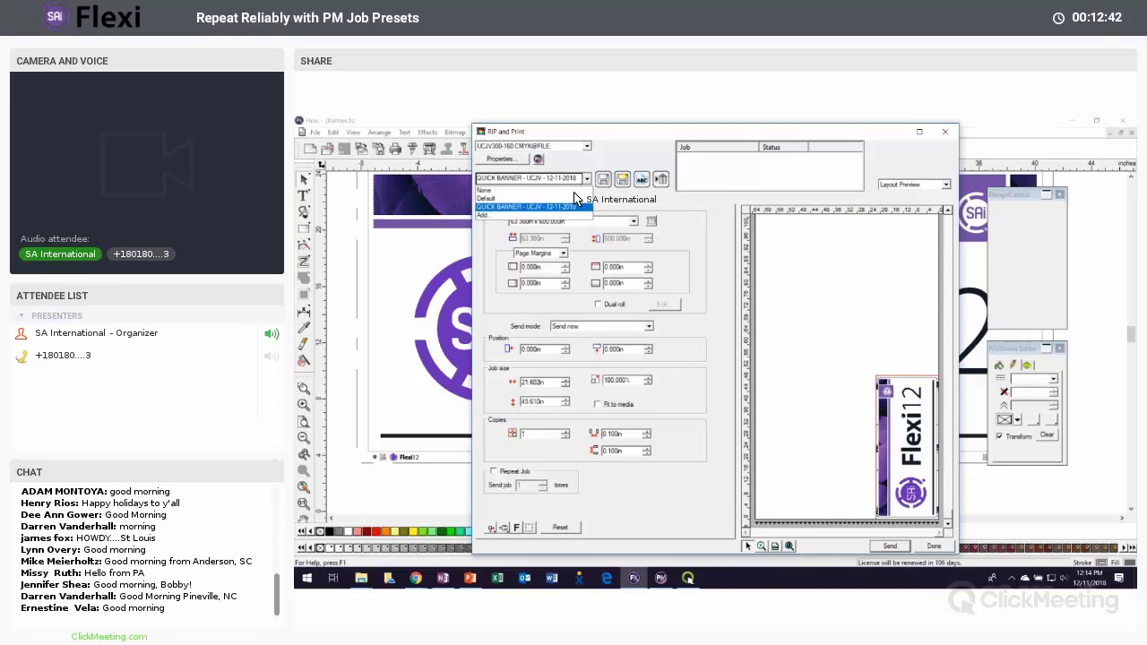
pyautogui.click(526, 199)
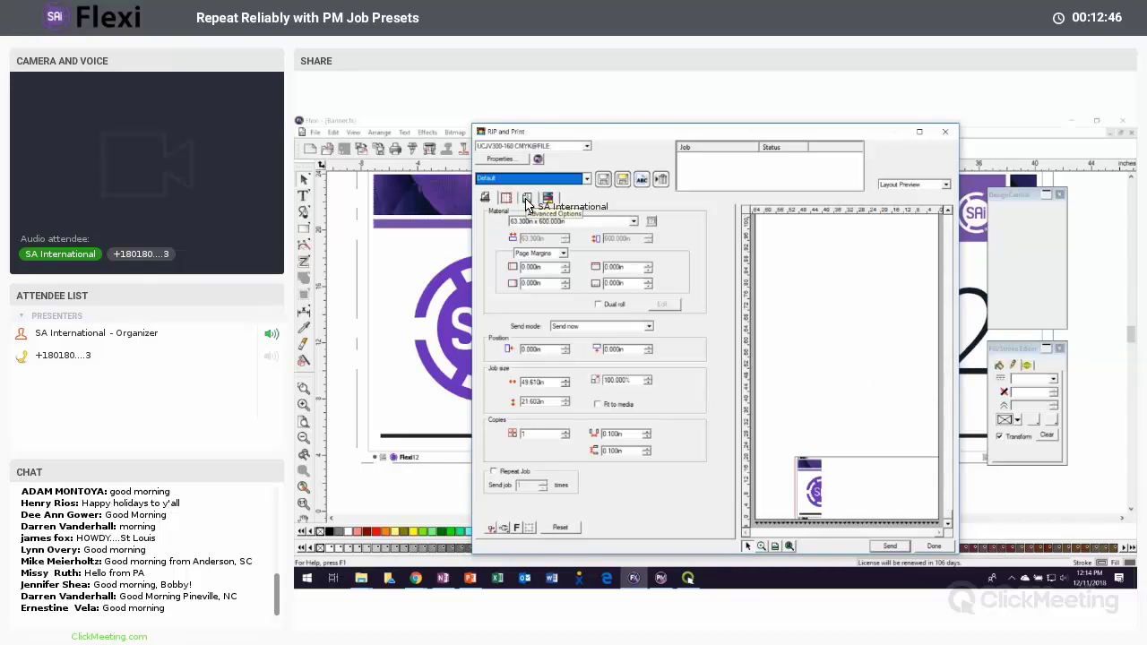
pyautogui.click(526, 201)
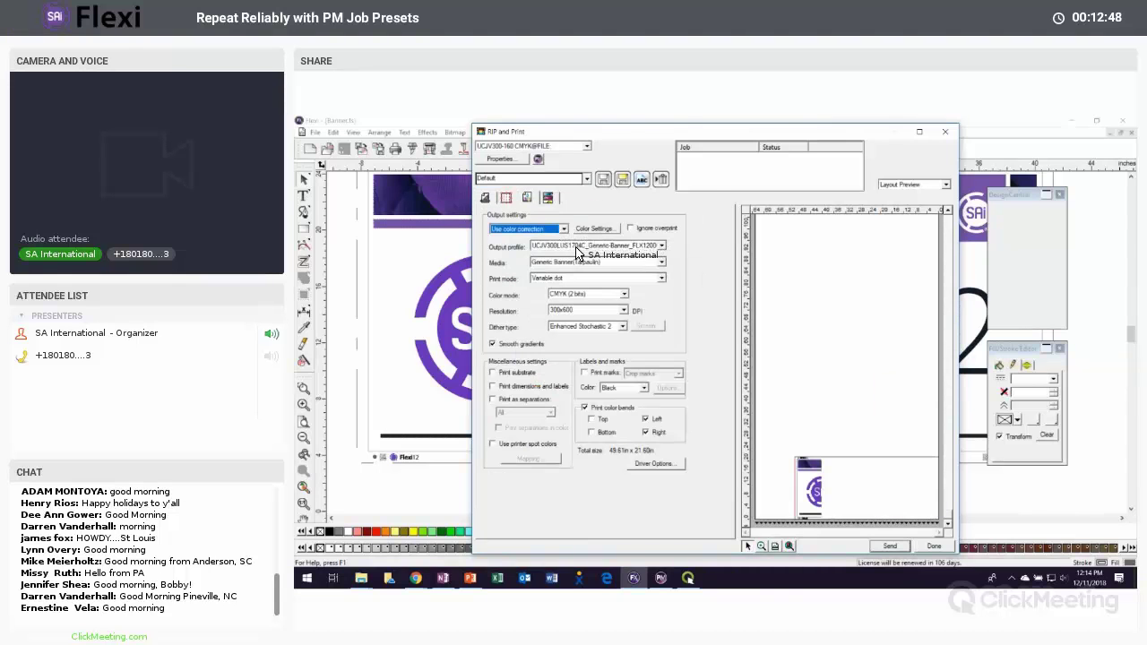
pyautogui.click(506, 180)
pyautogui.click(500, 209)
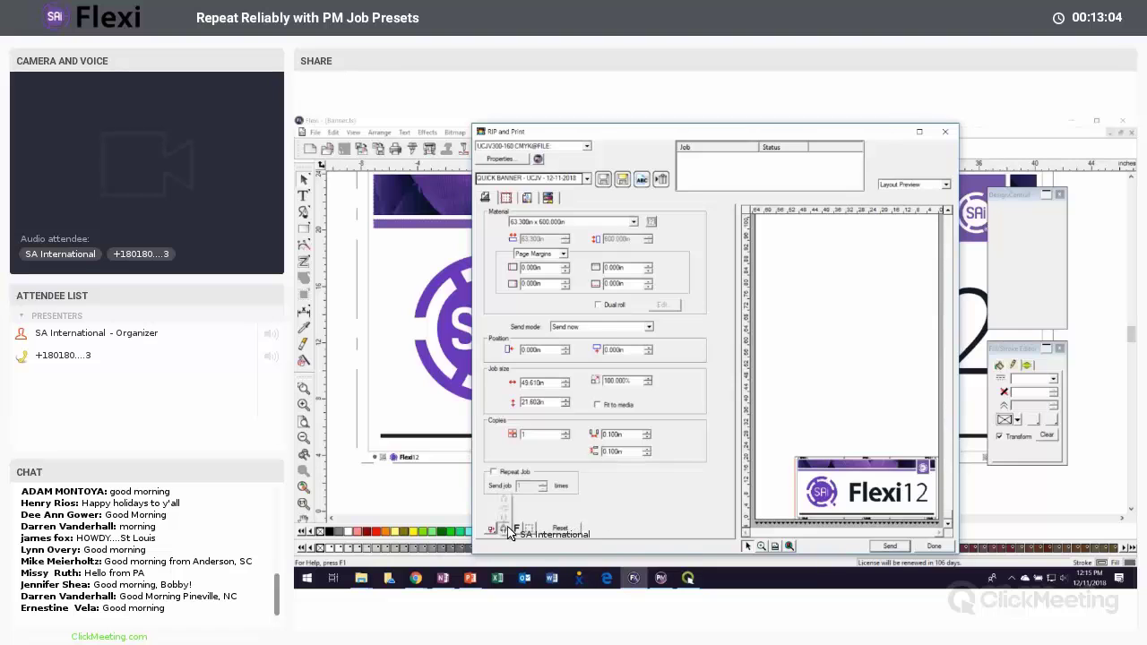
# Step: Rotate the banner 90 degrees on the media and send it with the send mode Hold in list
pyautogui.click(507, 512)
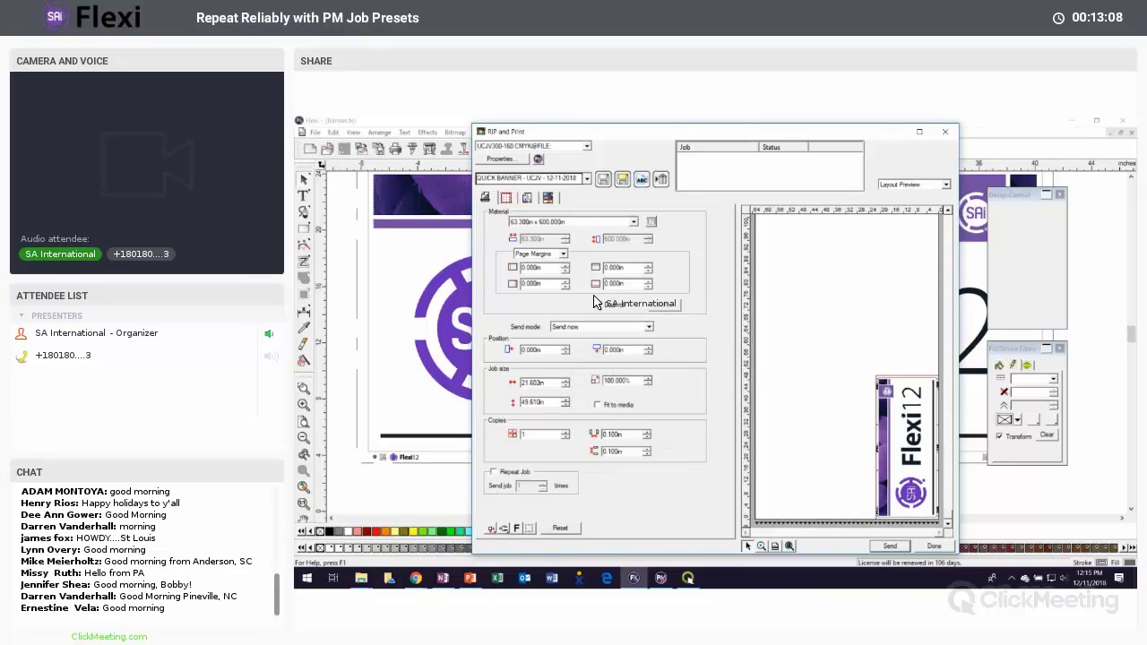
pyautogui.click(556, 328)
pyautogui.click(569, 343)
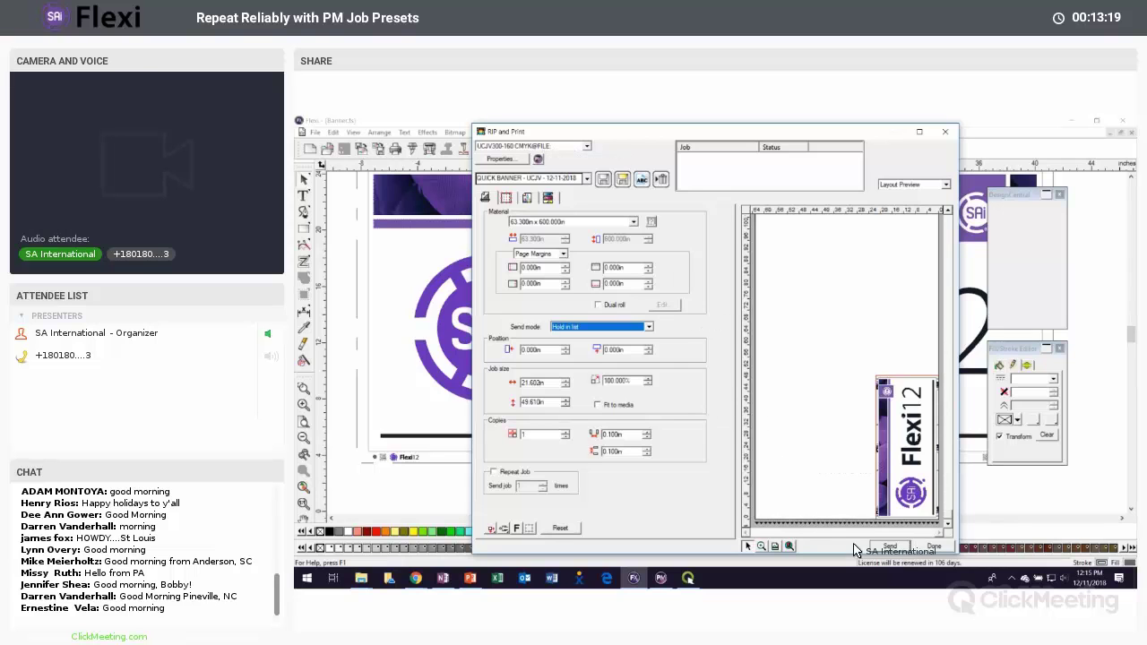
pyautogui.click(932, 547)
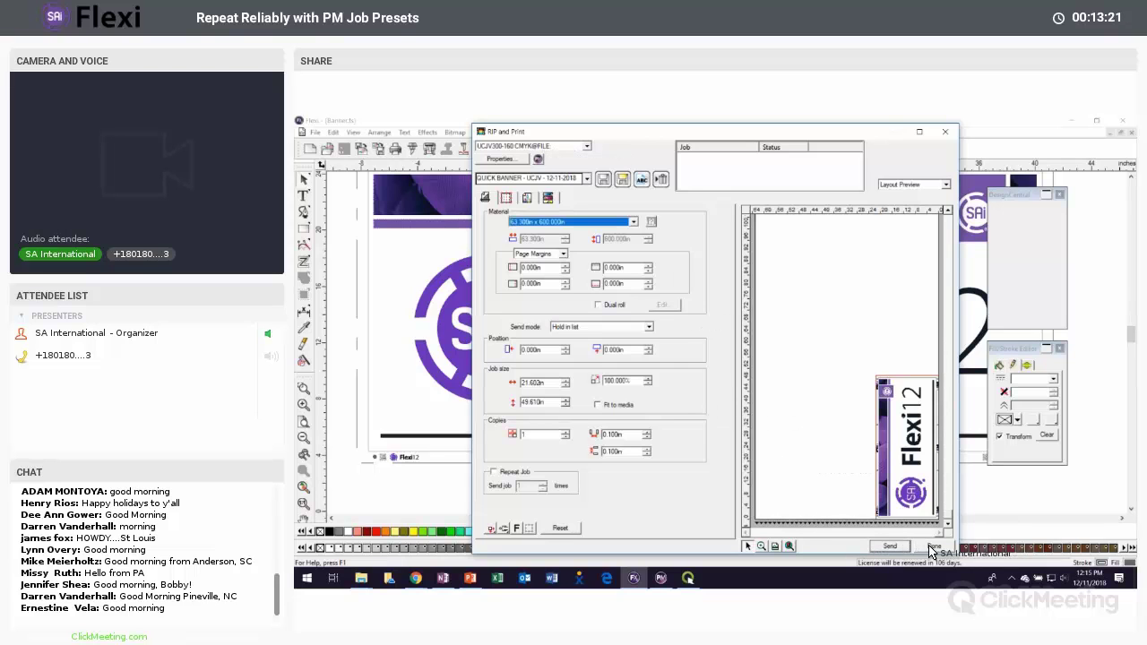
pyautogui.click(937, 548)
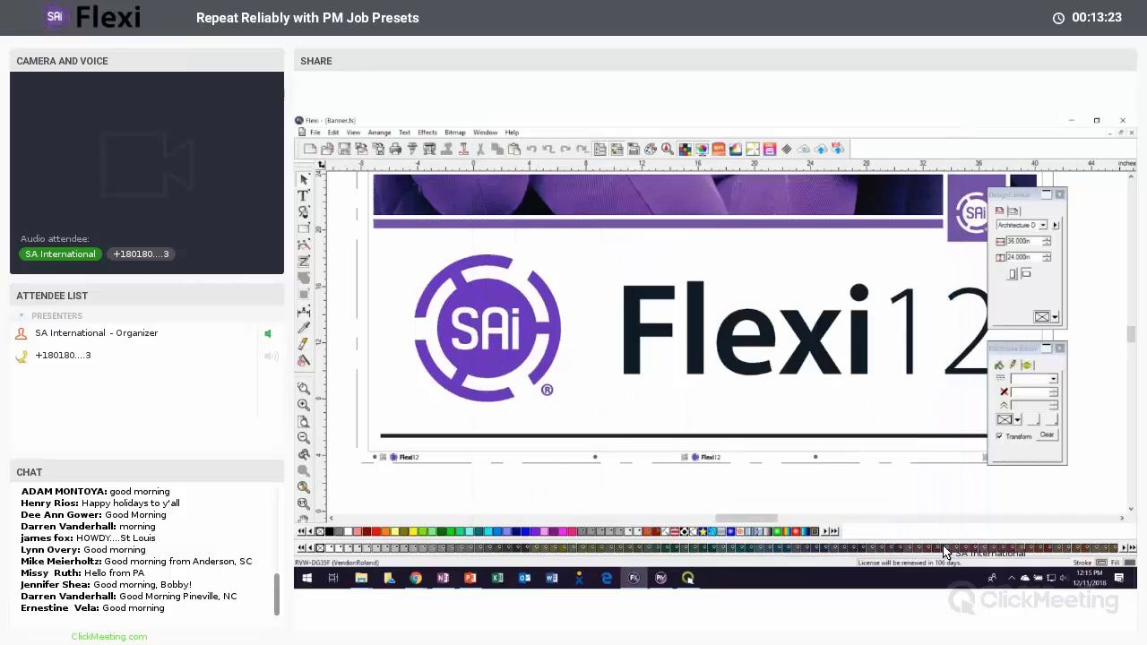
# Step: Switch to Production Manager and examine the held Banner.pdf job's layout, finishing, workflow, color and driver settings without changing them
pyautogui.click(660, 578)
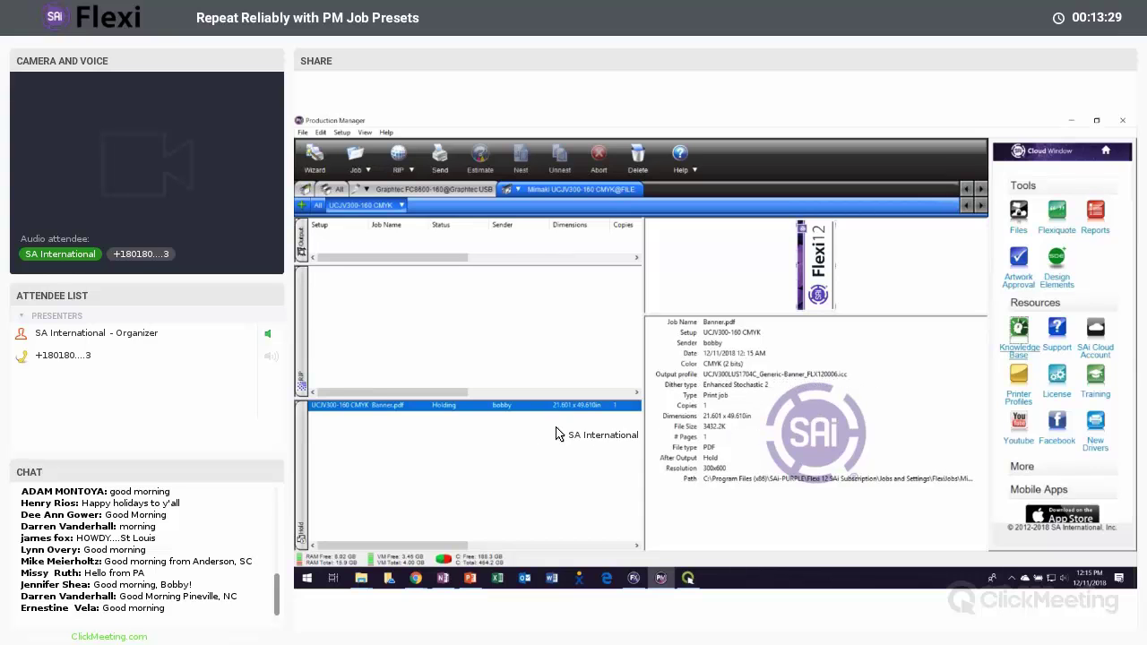
pyautogui.doubleClick(430, 410)
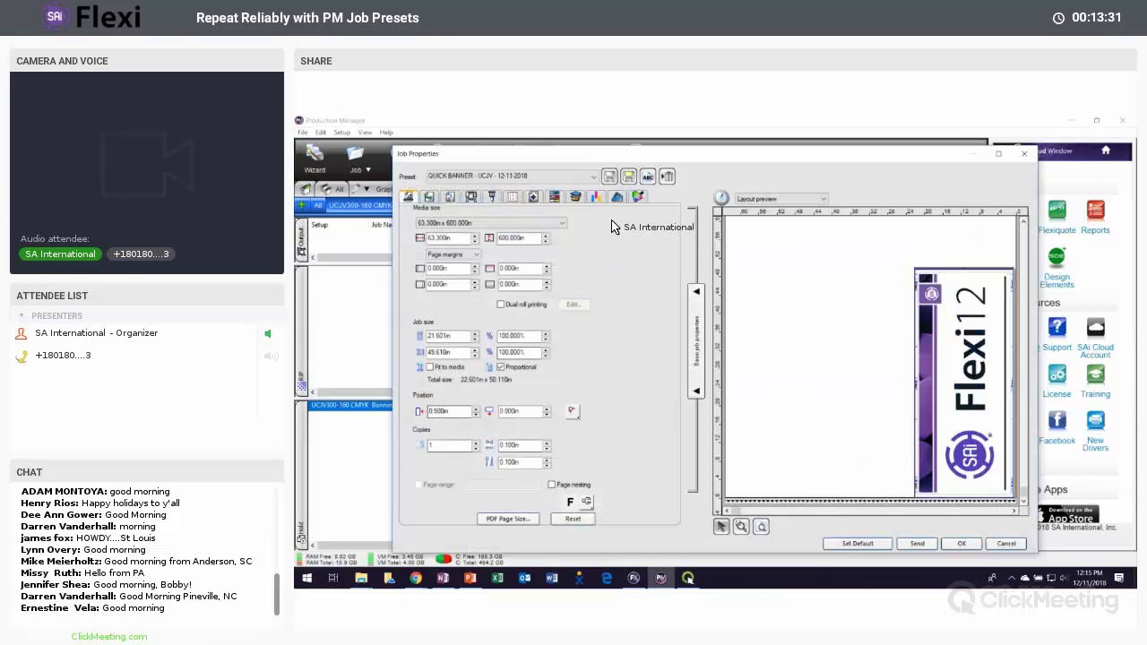
pyautogui.click(618, 198)
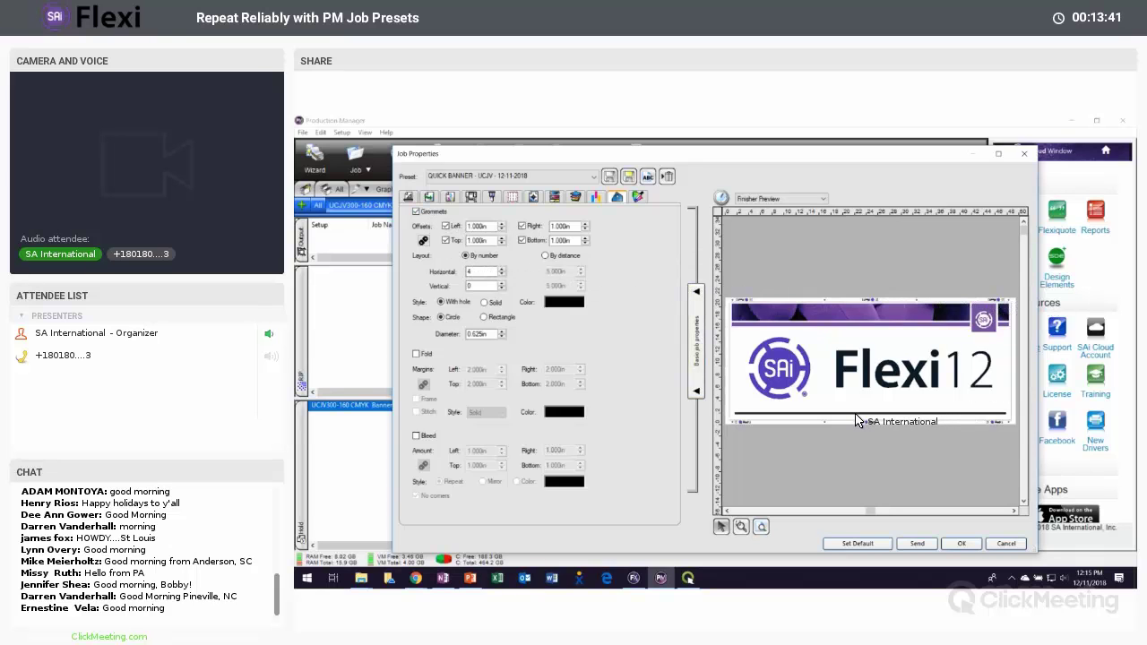
pyautogui.click(429, 197)
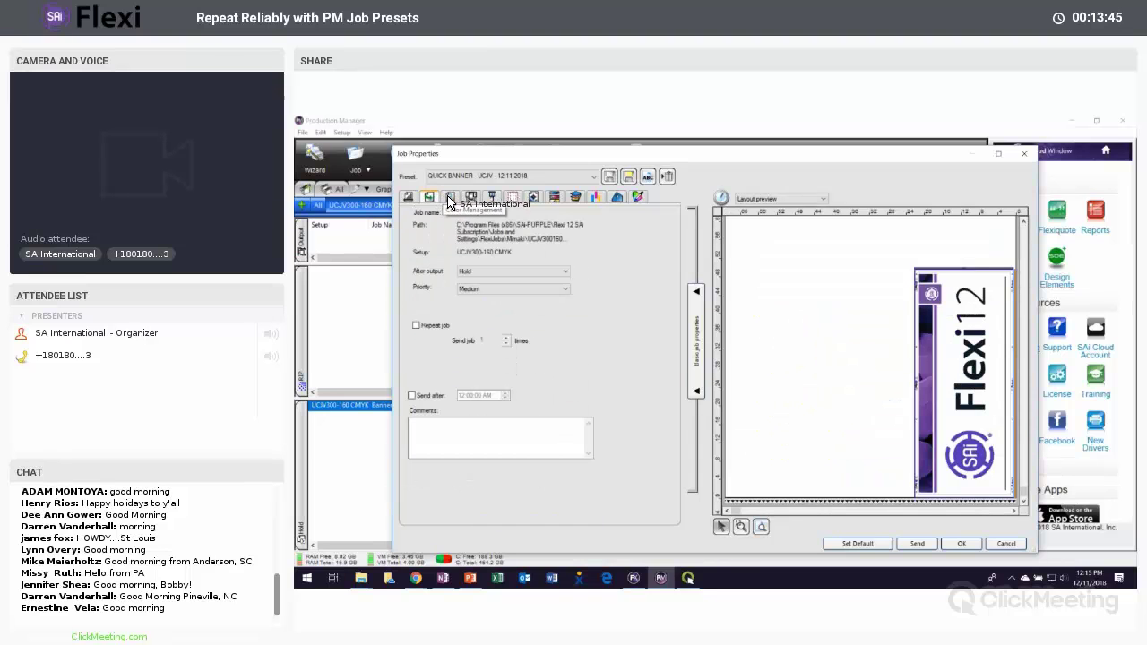
pyautogui.click(449, 198)
pyautogui.click(471, 197)
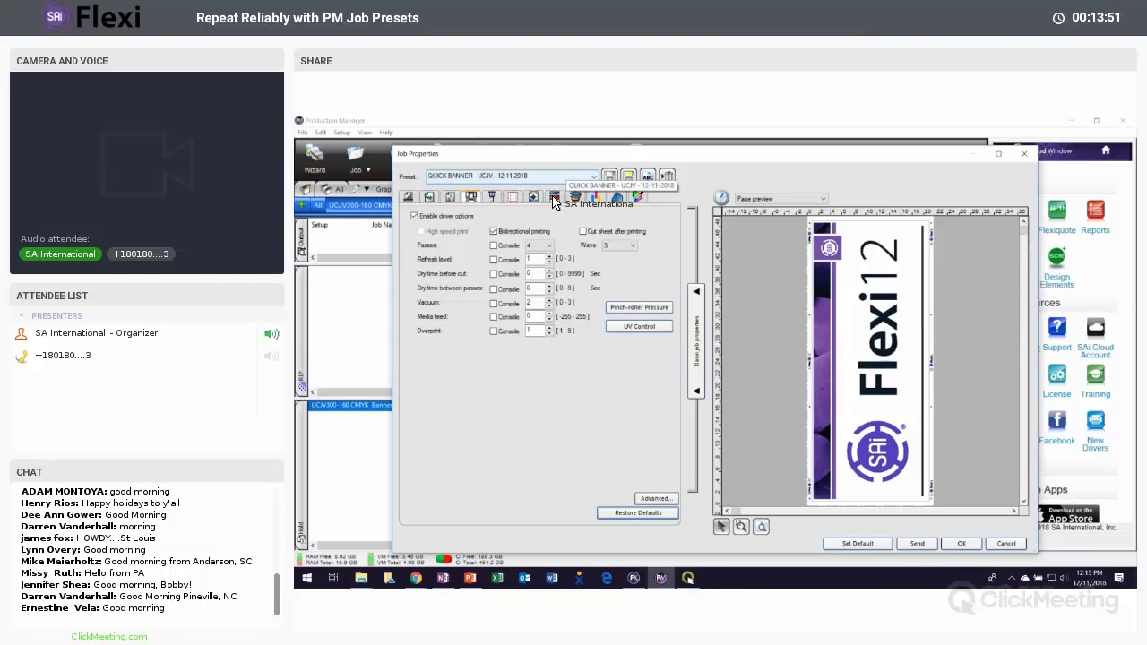
pyautogui.click(1005, 544)
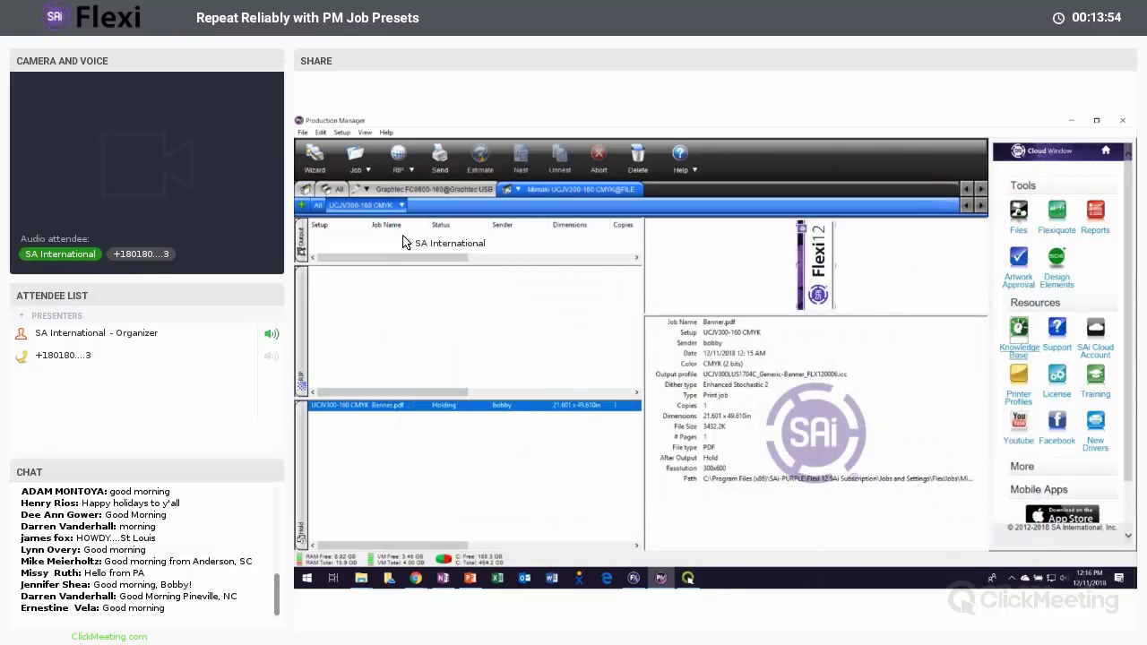
# Step: Choose a UCJV300LUS1754C Generic-PVC output profile in the UCJV300-160 CMYK default job properties and check the available media and resolution options
pyautogui.click(380, 207)
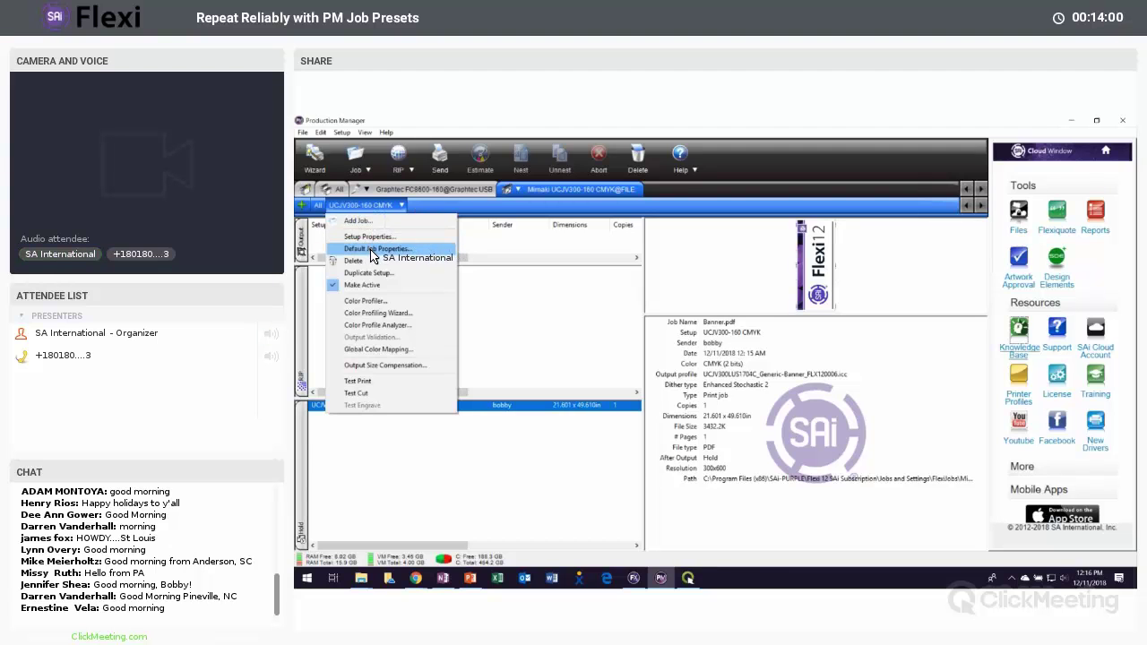
pyautogui.click(374, 257)
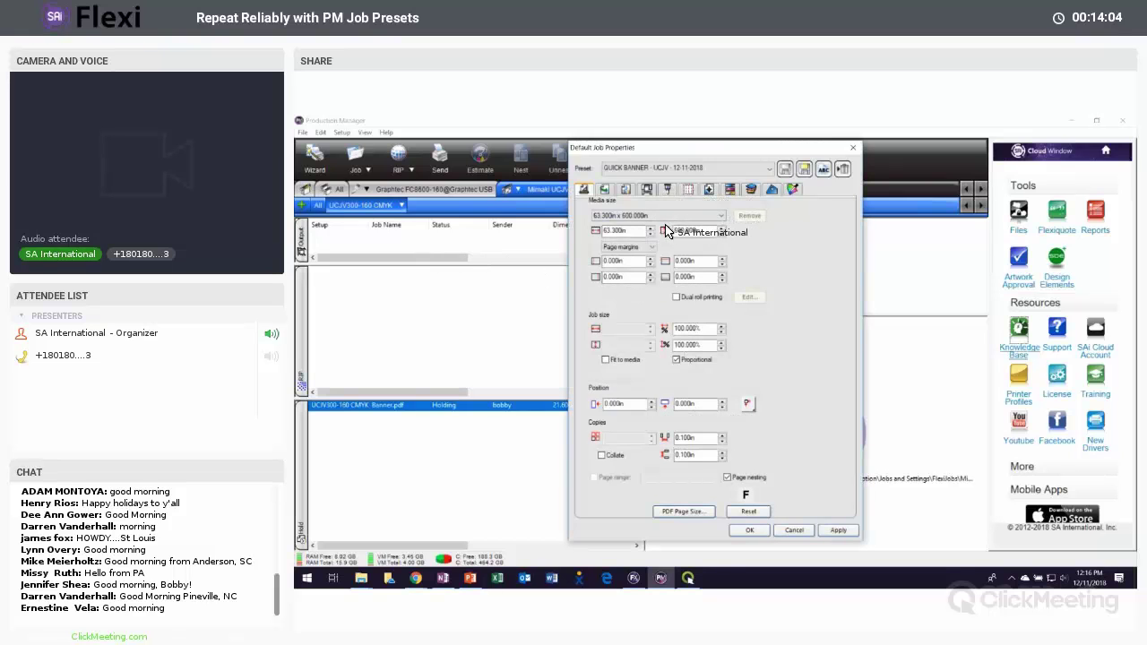
pyautogui.click(625, 190)
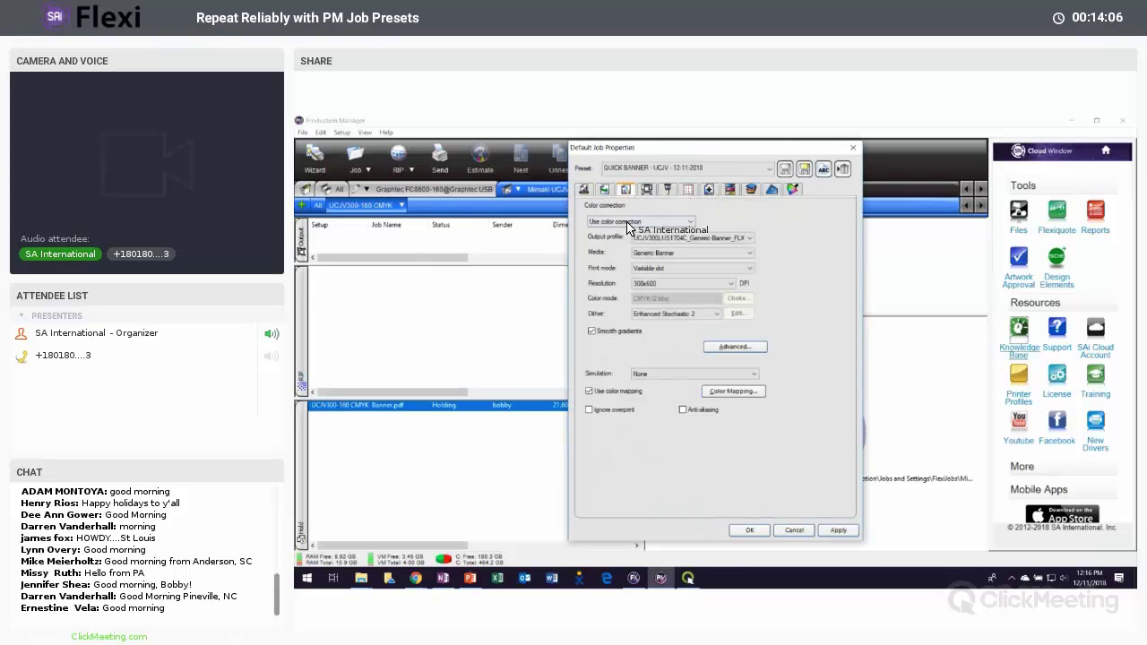
pyautogui.click(663, 238)
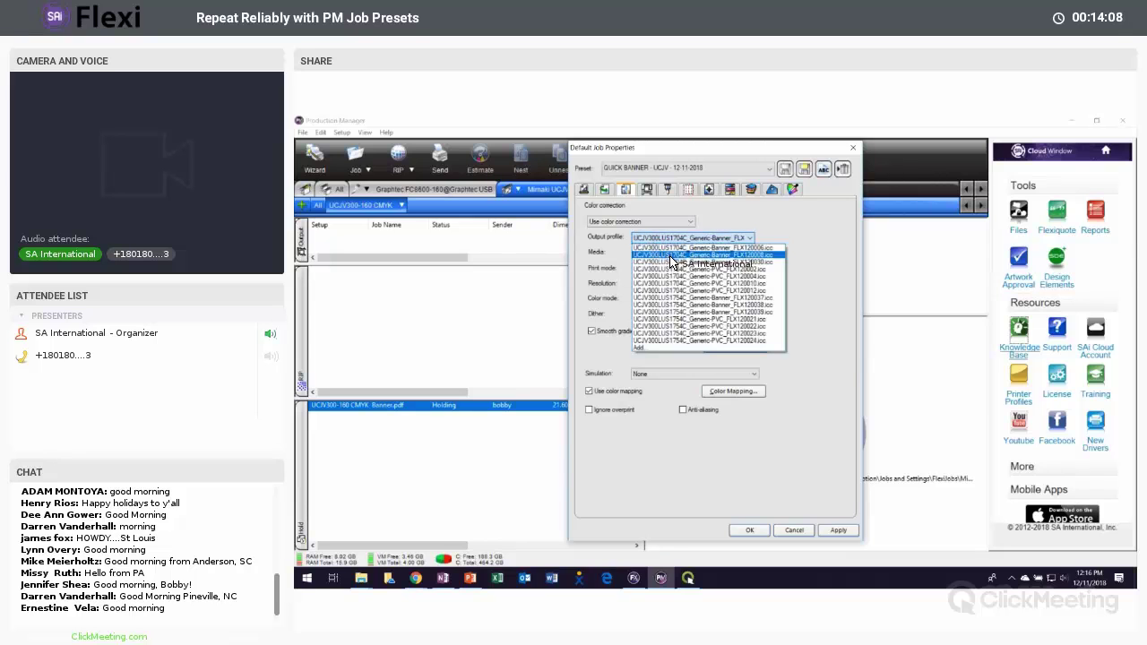
pyautogui.click(677, 321)
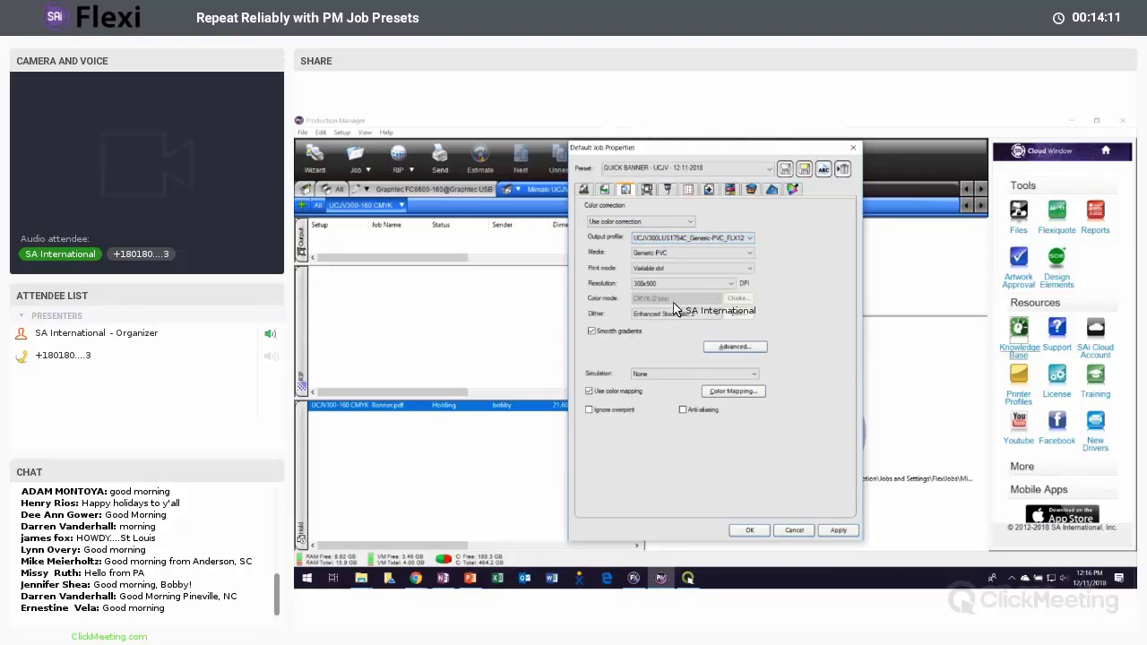
pyautogui.click(665, 256)
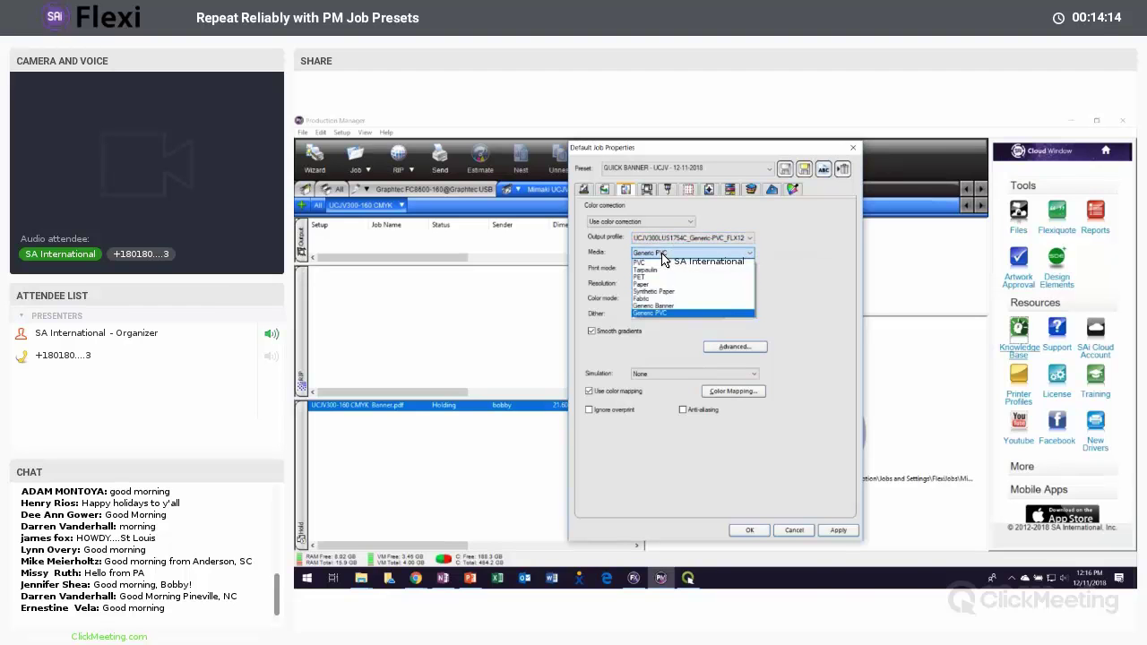
pyautogui.click(663, 256)
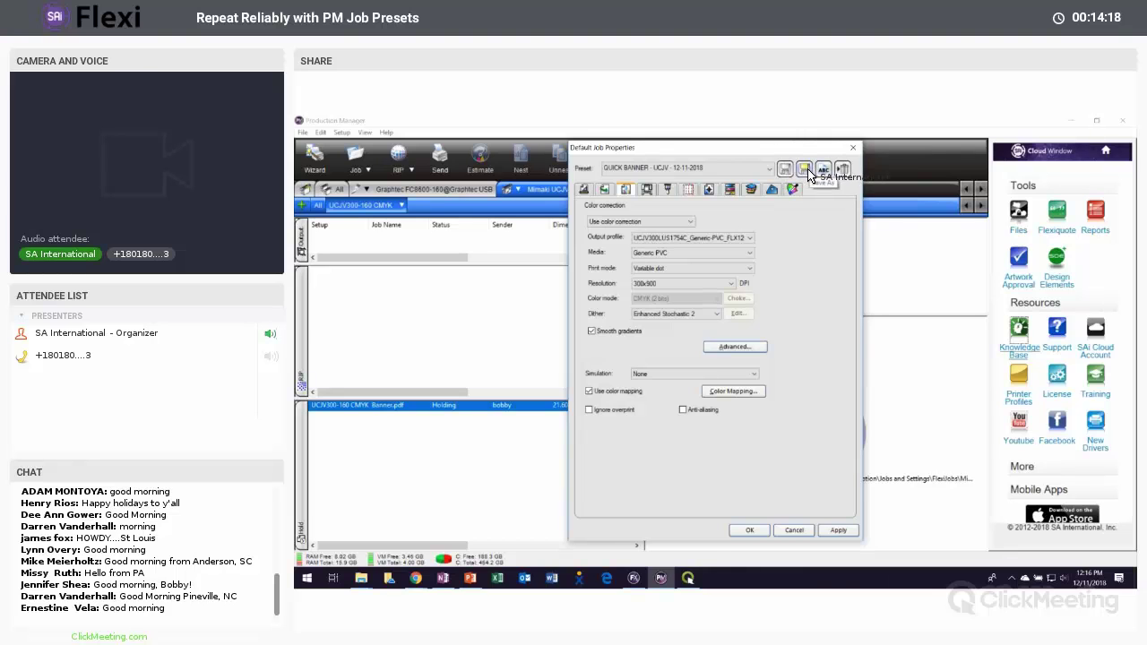
pyautogui.click(702, 287)
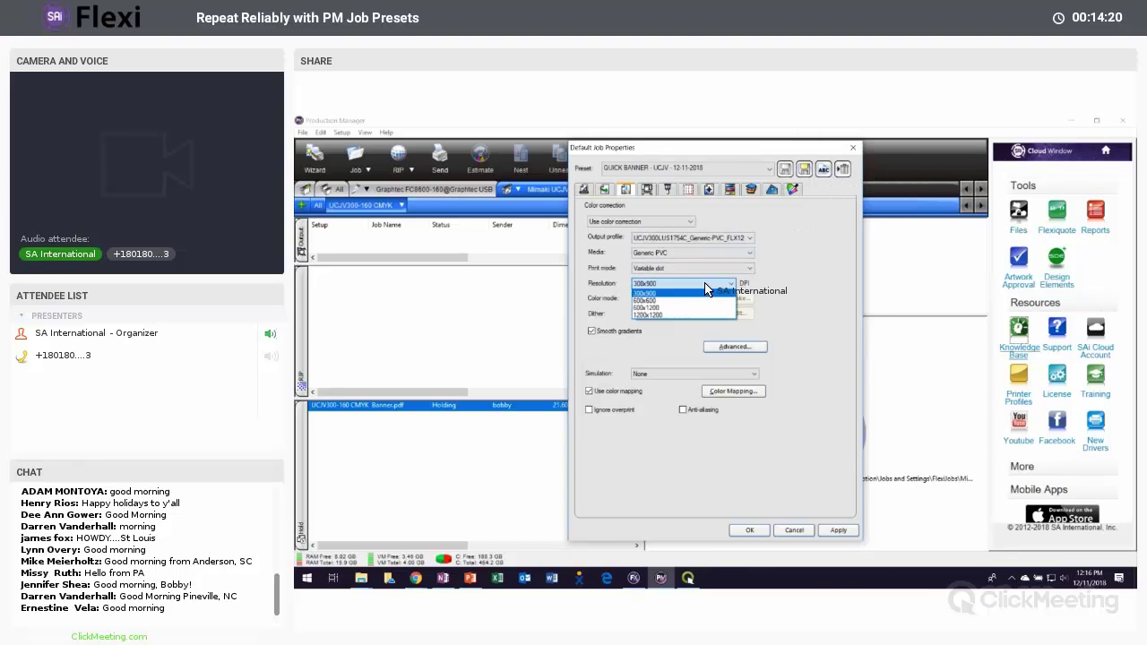
pyautogui.click(717, 285)
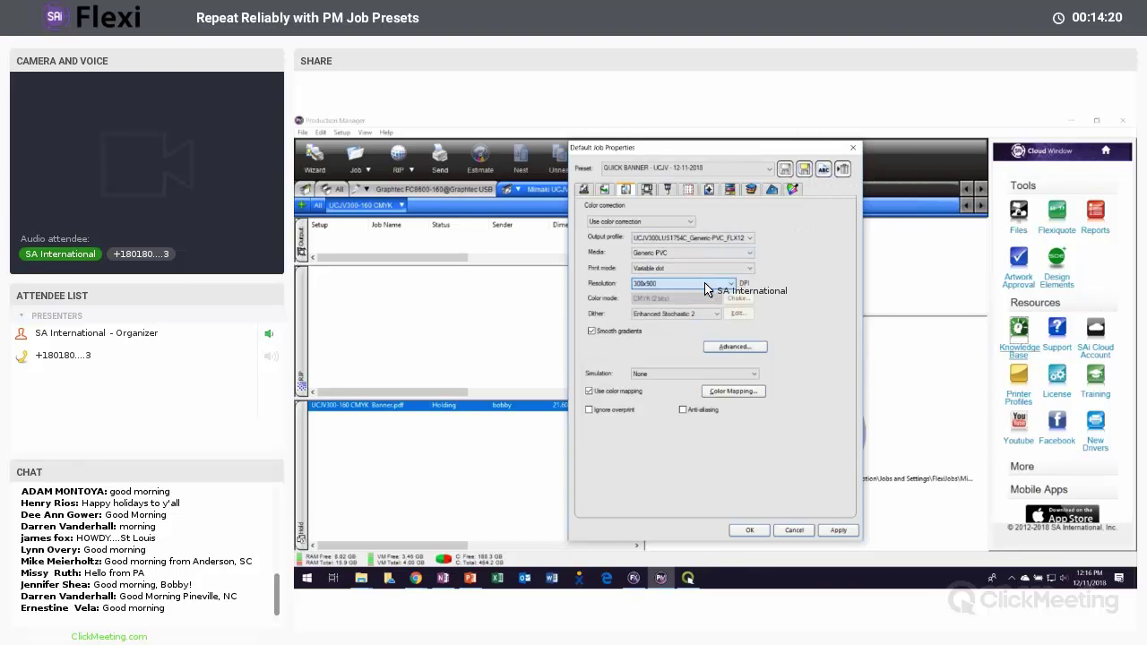
# Step: Save the current default job settings with the preselected setting groups as a new preset named FAST PRINT VINYL - UCJV - 12-11-2018
pyautogui.click(803, 170)
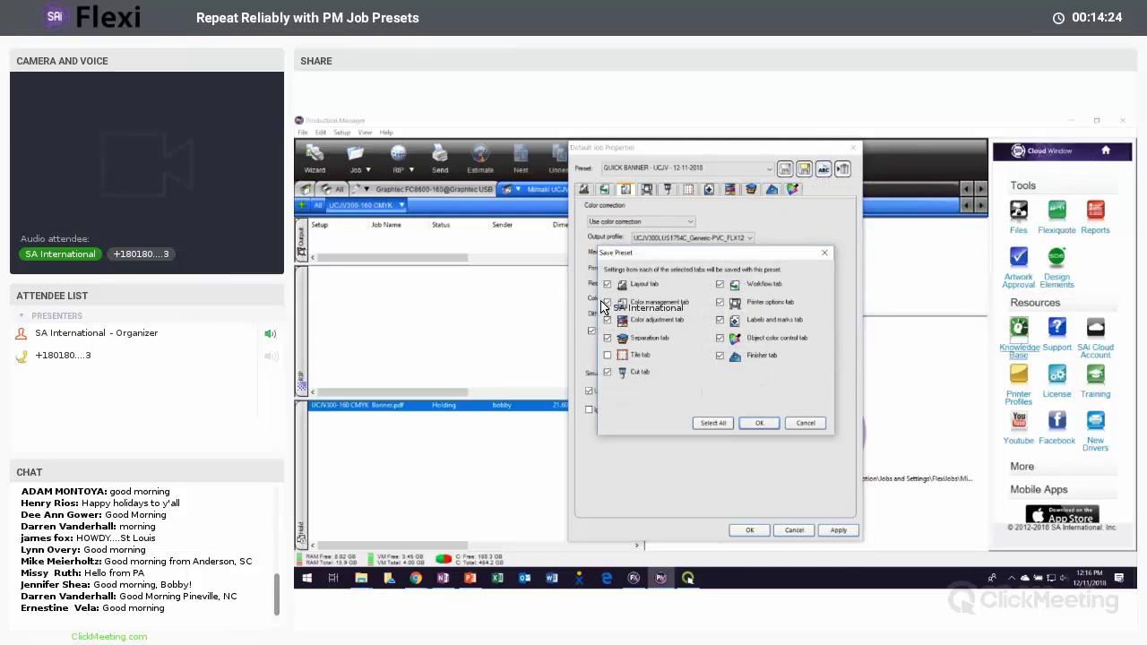
pyautogui.click(758, 423)
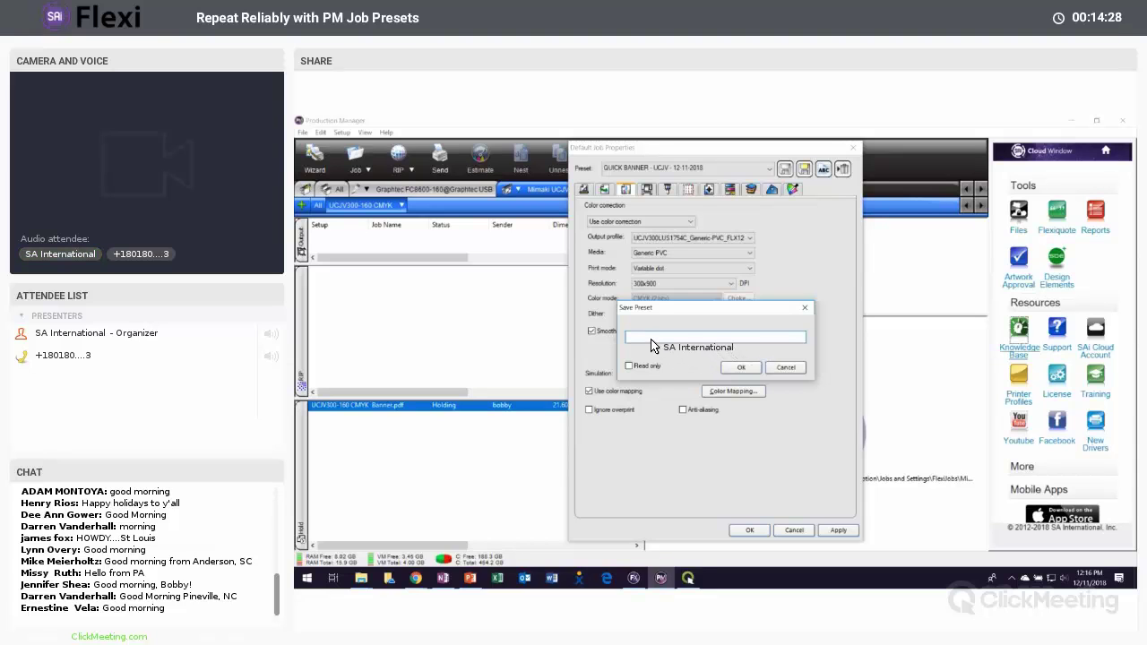
pyautogui.write('last')
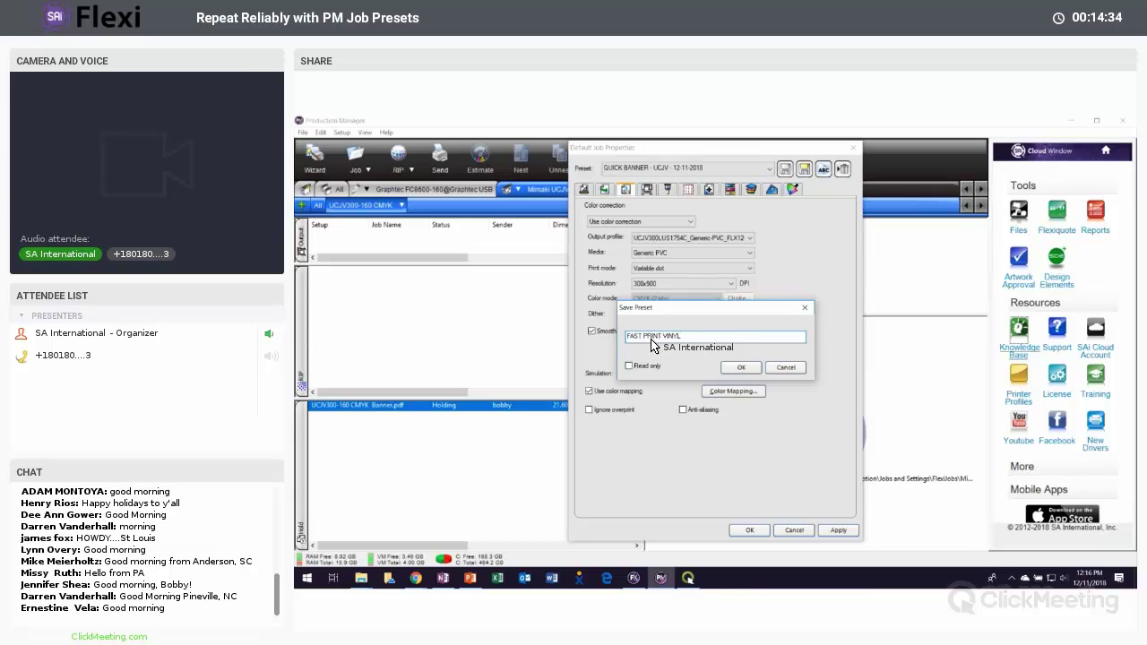
pyautogui.write('CJV - 12-11-2018')
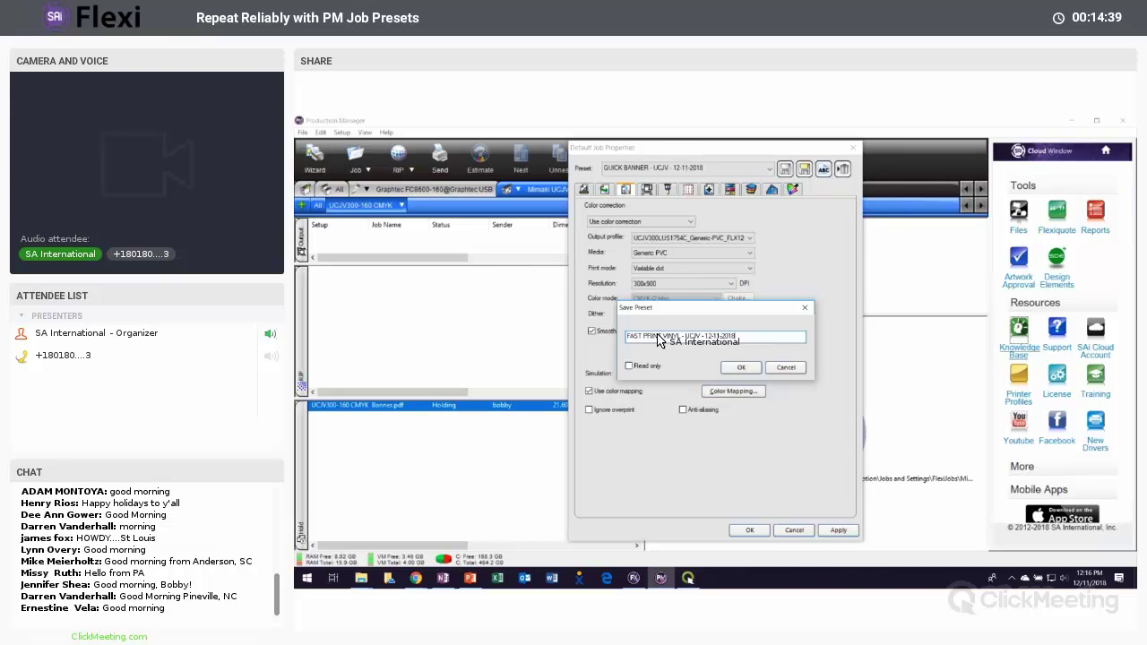
pyautogui.click(743, 368)
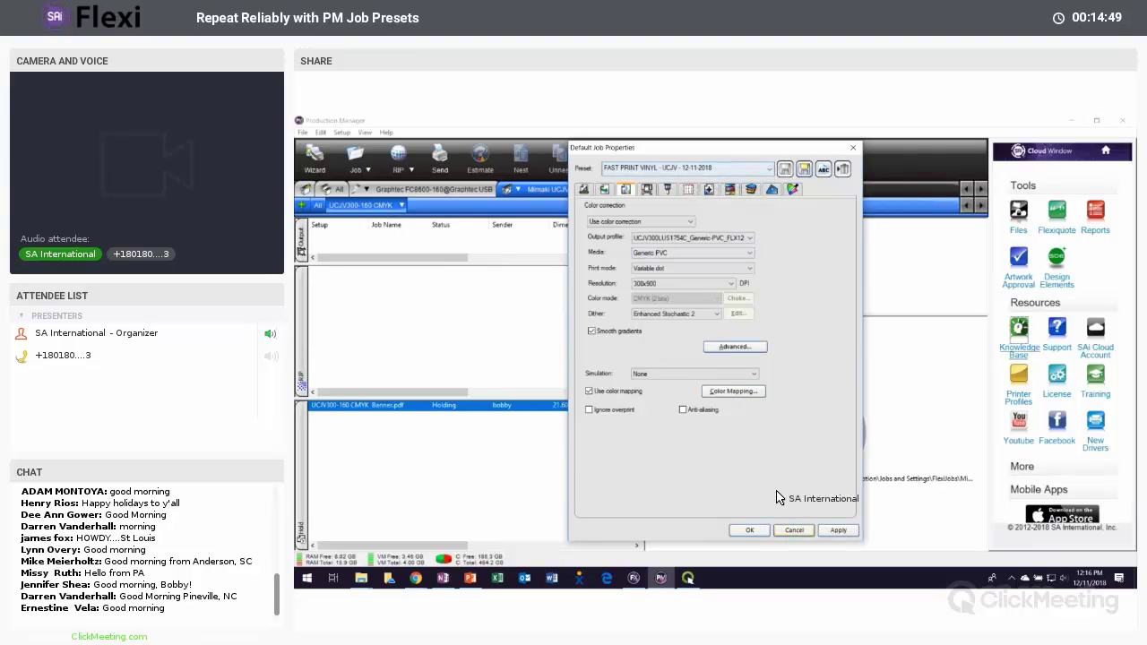
pyautogui.click(733, 530)
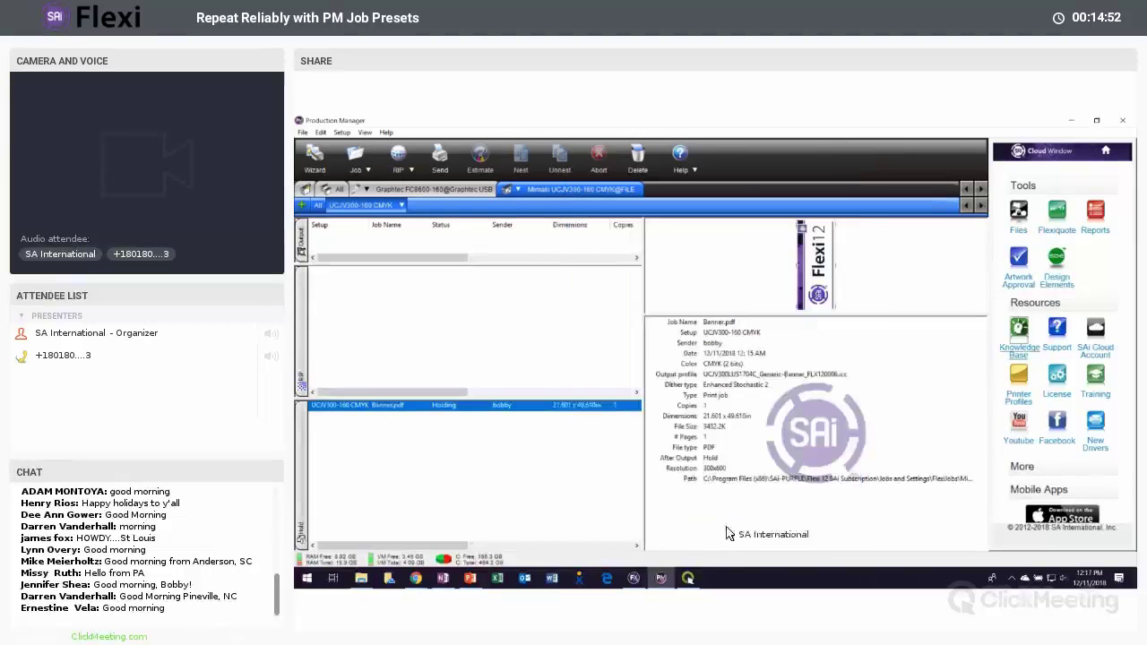
# Step: Switch to Flexi, tile the open documents and select the artwork in vinyl decal.fs
pyautogui.click(633, 578)
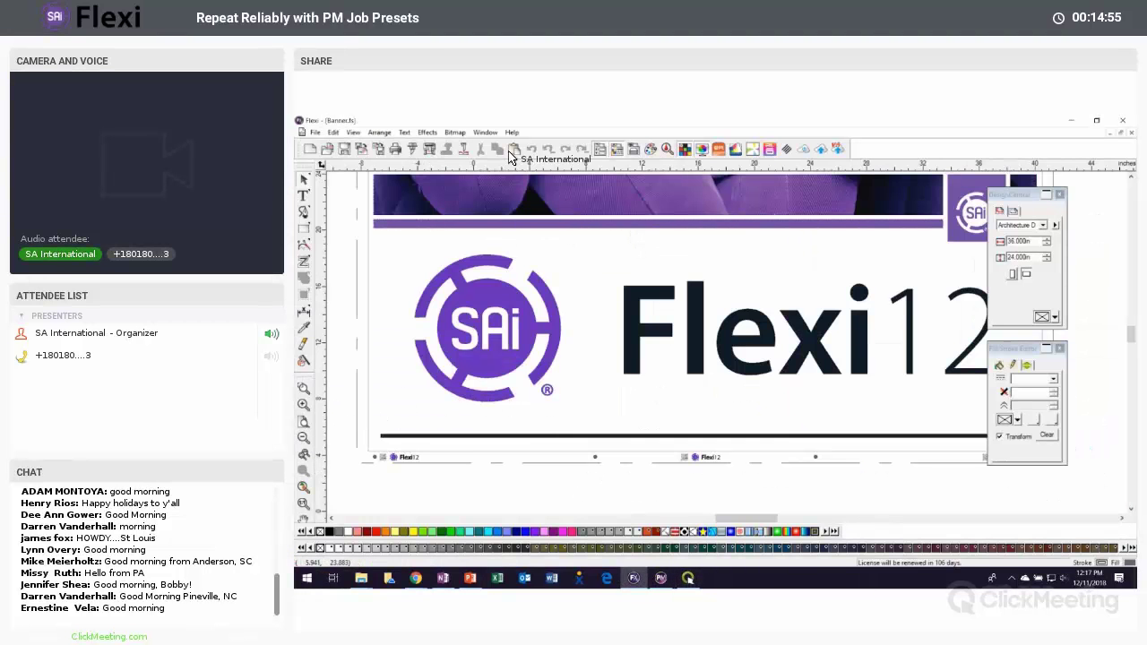
pyautogui.click(484, 132)
pyautogui.click(501, 170)
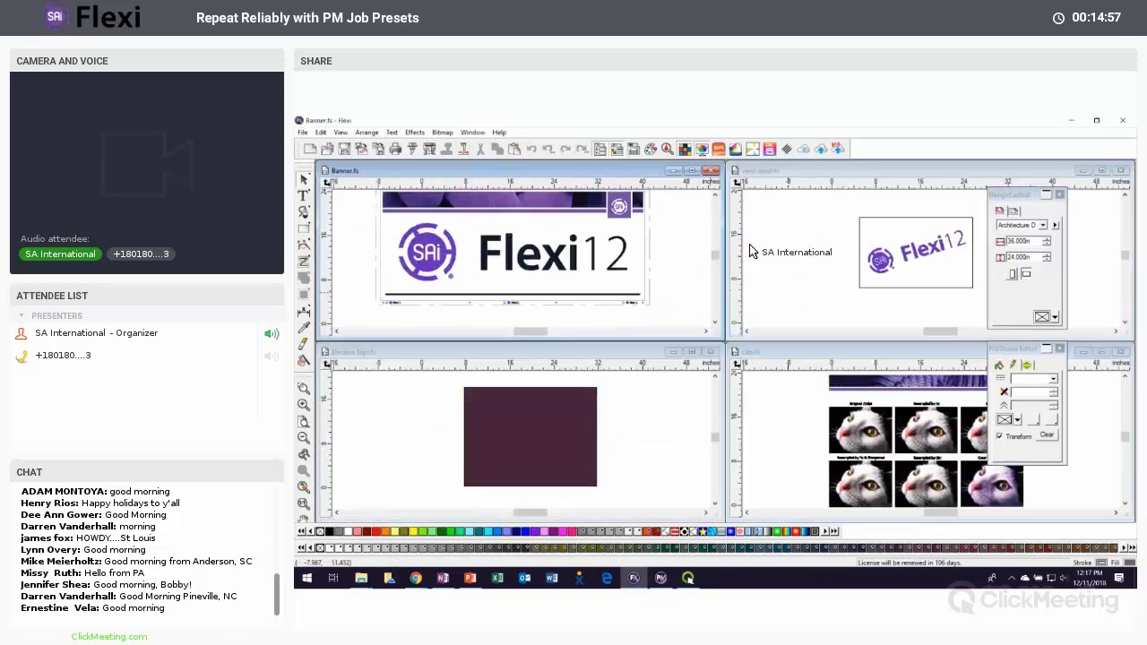
pyautogui.click(964, 293)
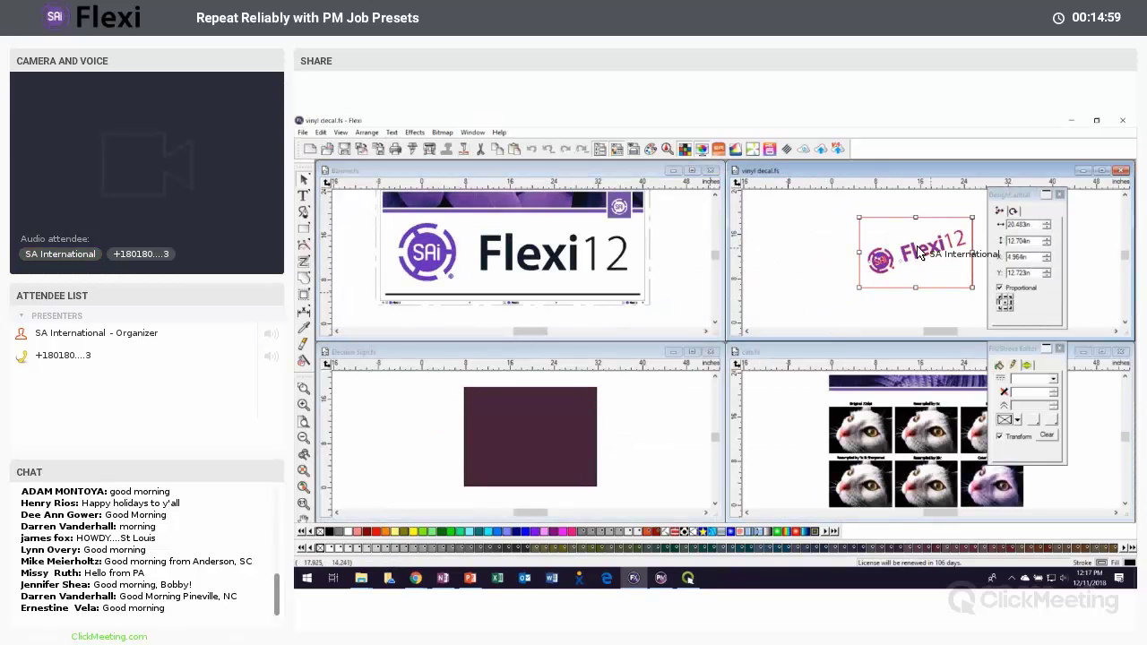
# Step: Open RIP and Print for the decal and select the FAST PRINT VINYL - UCJV - 12-11-2018 preset
pyautogui.click(439, 153)
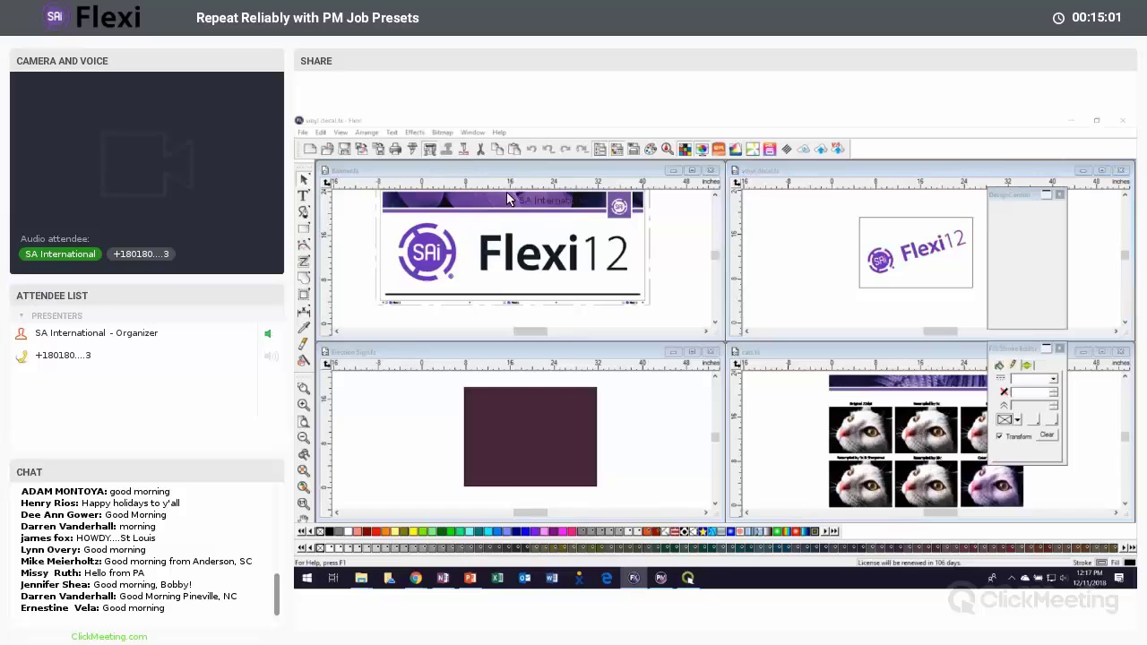
pyautogui.click(564, 179)
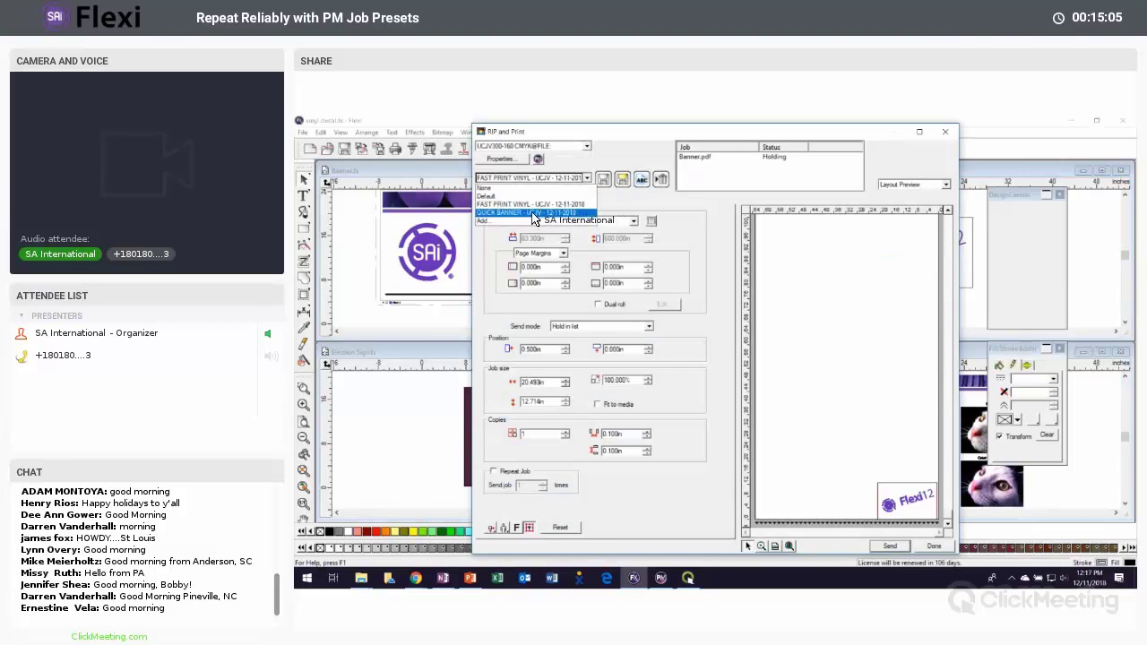
pyautogui.click(530, 204)
# Step: Review the preset's advanced output settings, layout and available output profiles, and close RIP and Print without sending the decal
pyautogui.click(528, 198)
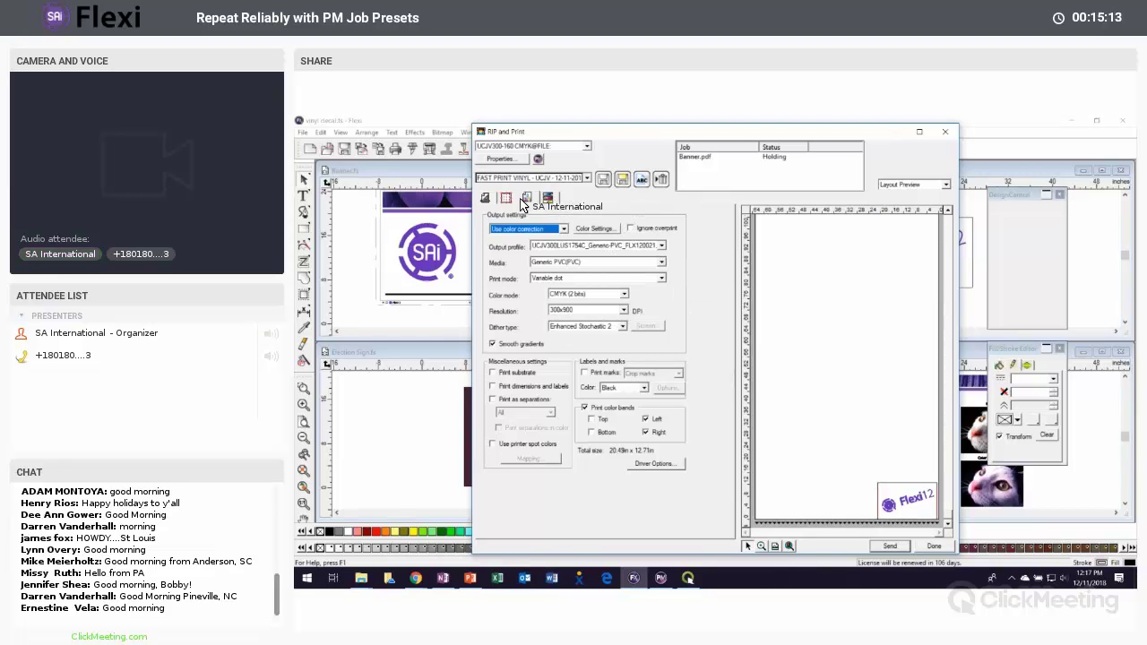
pyautogui.click(485, 198)
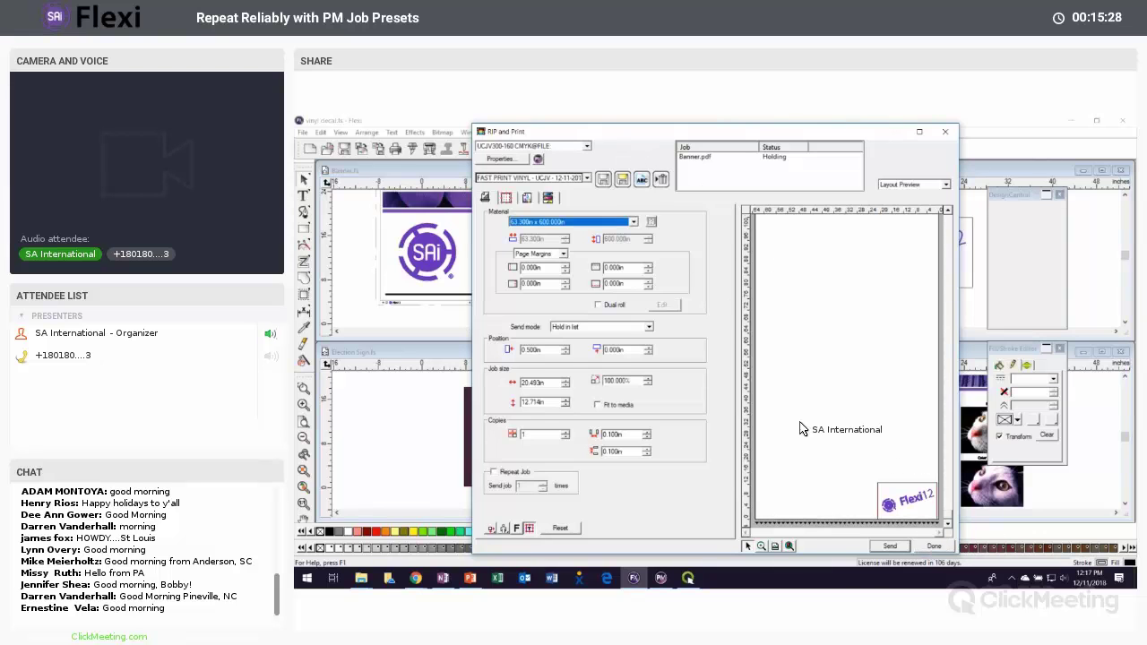
pyautogui.click(548, 198)
pyautogui.click(575, 247)
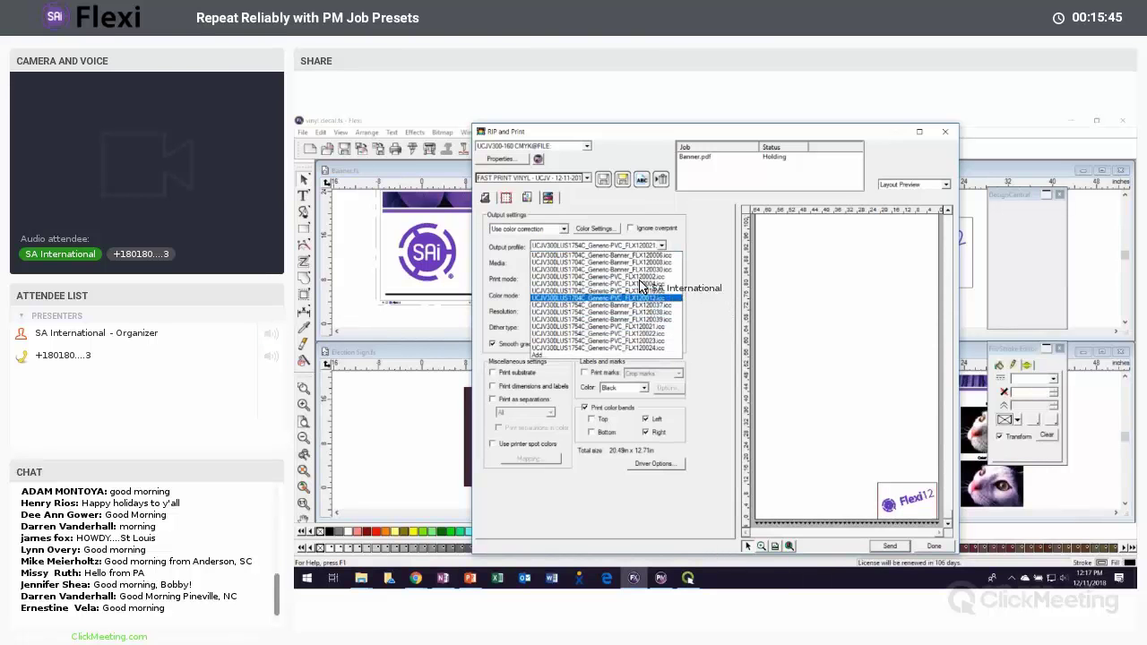
pyautogui.click(645, 257)
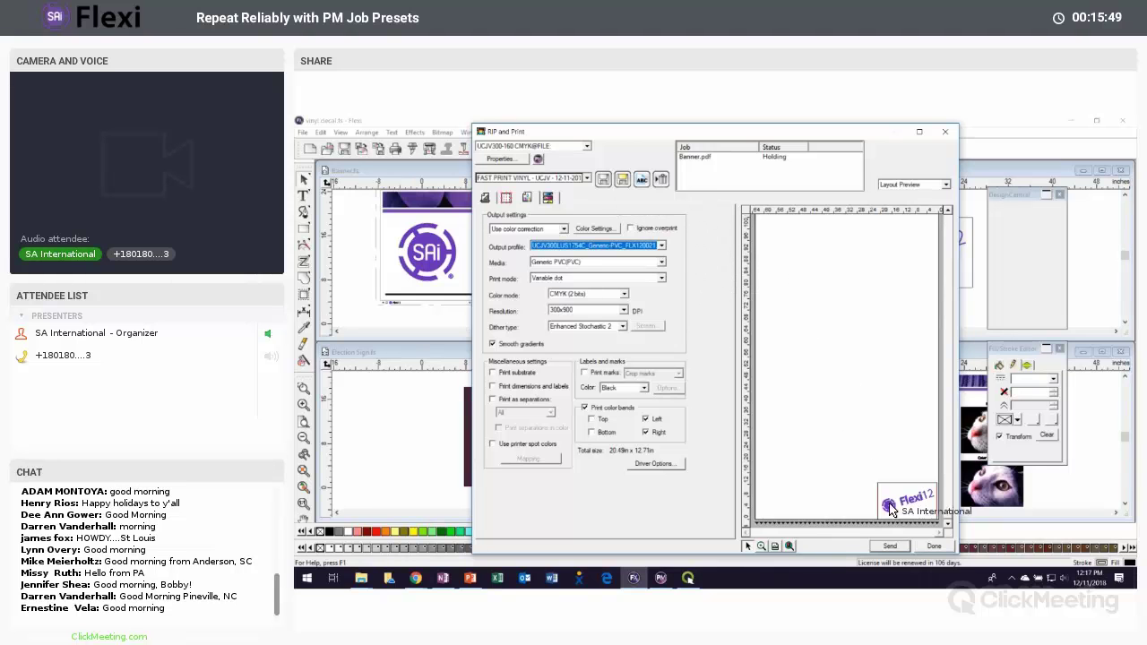
pyautogui.click(935, 547)
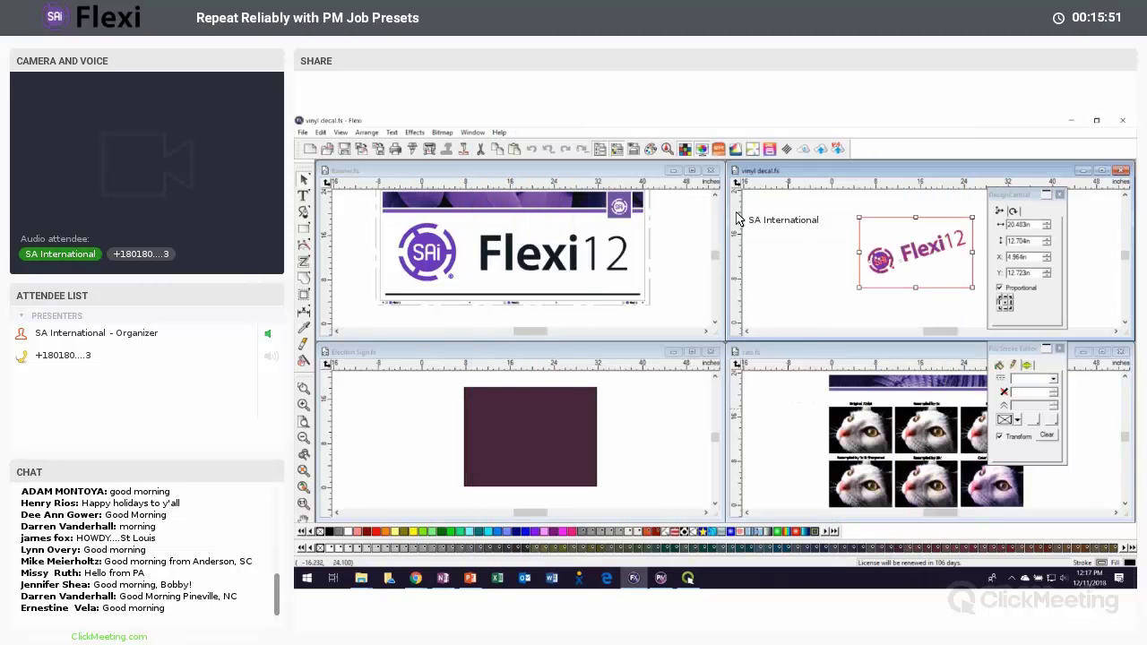
# Step: Switch to Production Manager and check the preset controls in the UCJV300-160 CMYK default job properties without changing anything
pyautogui.click(660, 578)
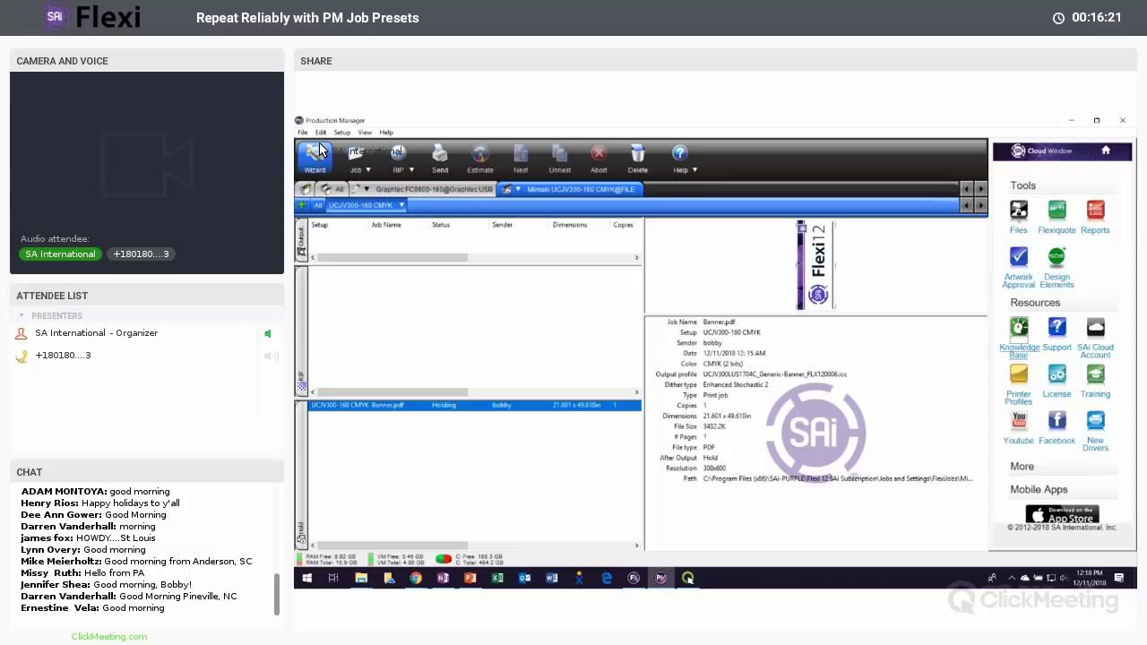
pyautogui.click(372, 206)
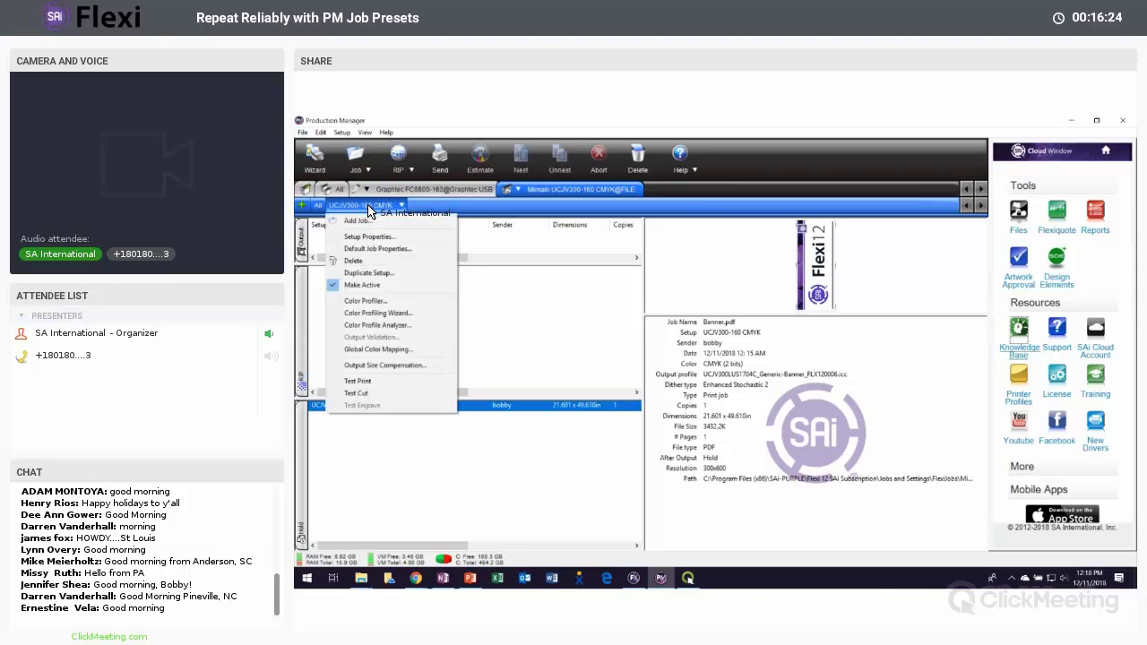
pyautogui.click(379, 250)
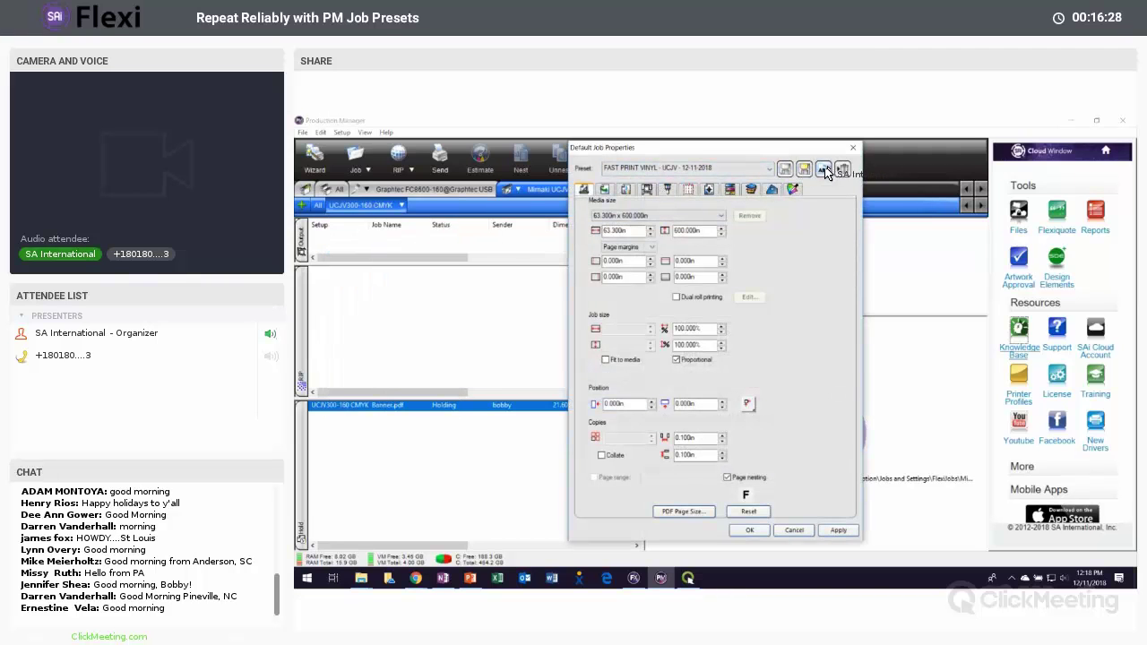
pyautogui.click(794, 530)
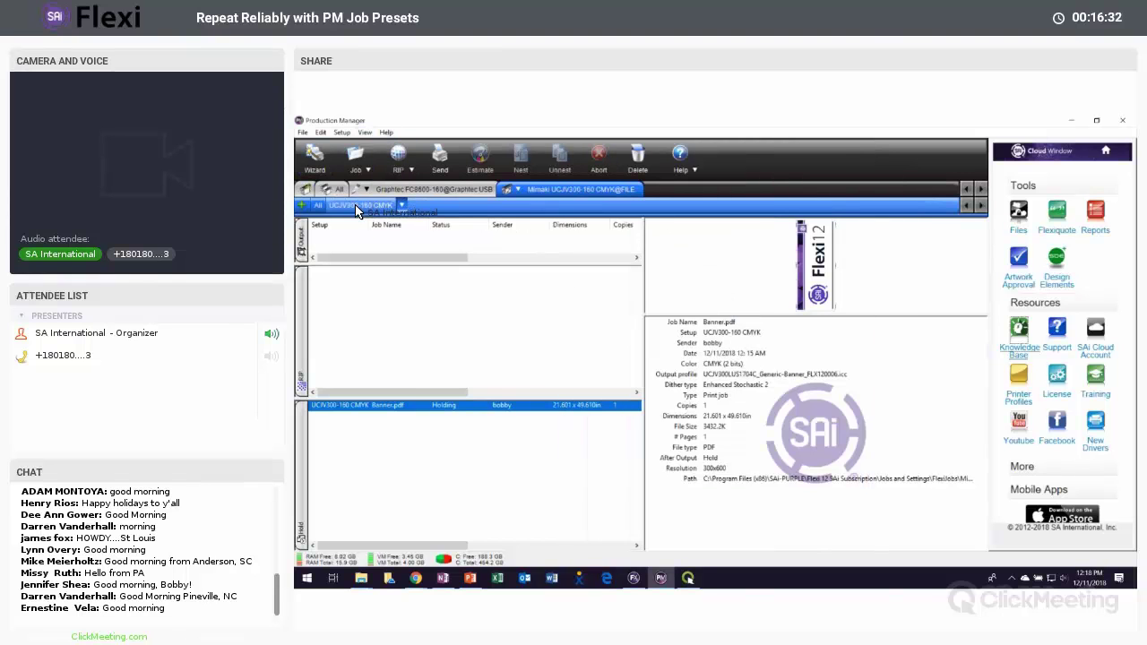
# Step: Export the Mimaki printer's FAST PRINT VINYL - UCJV - 12-11-2018 preset to the Flexi 12 Presets folder
pyautogui.click(303, 132)
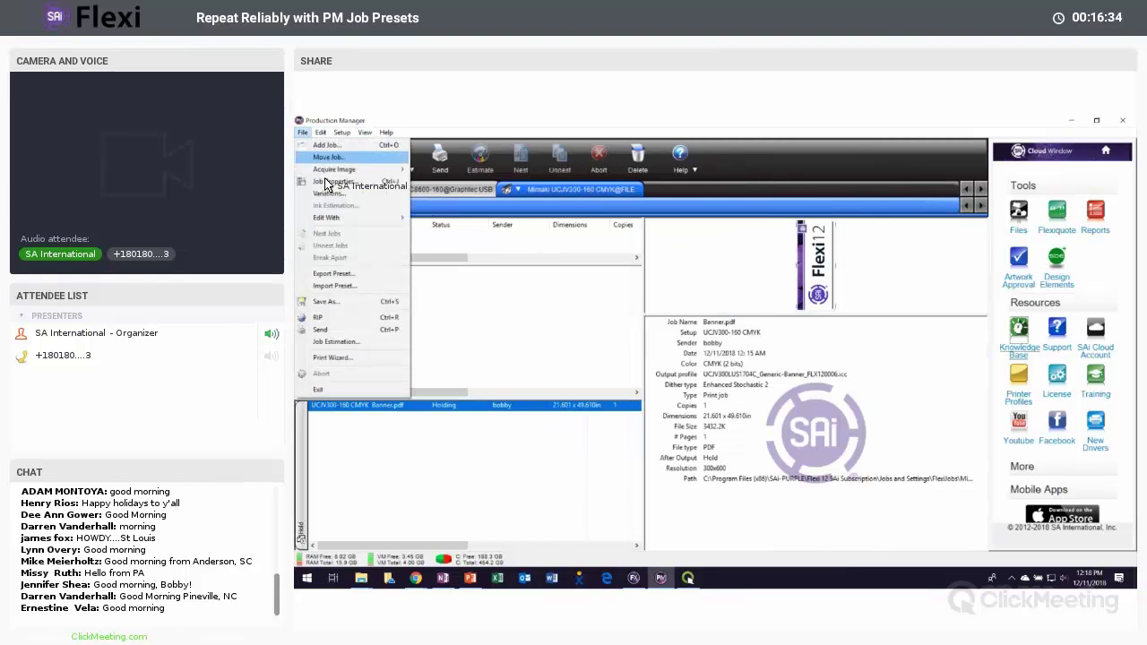
pyautogui.click(341, 274)
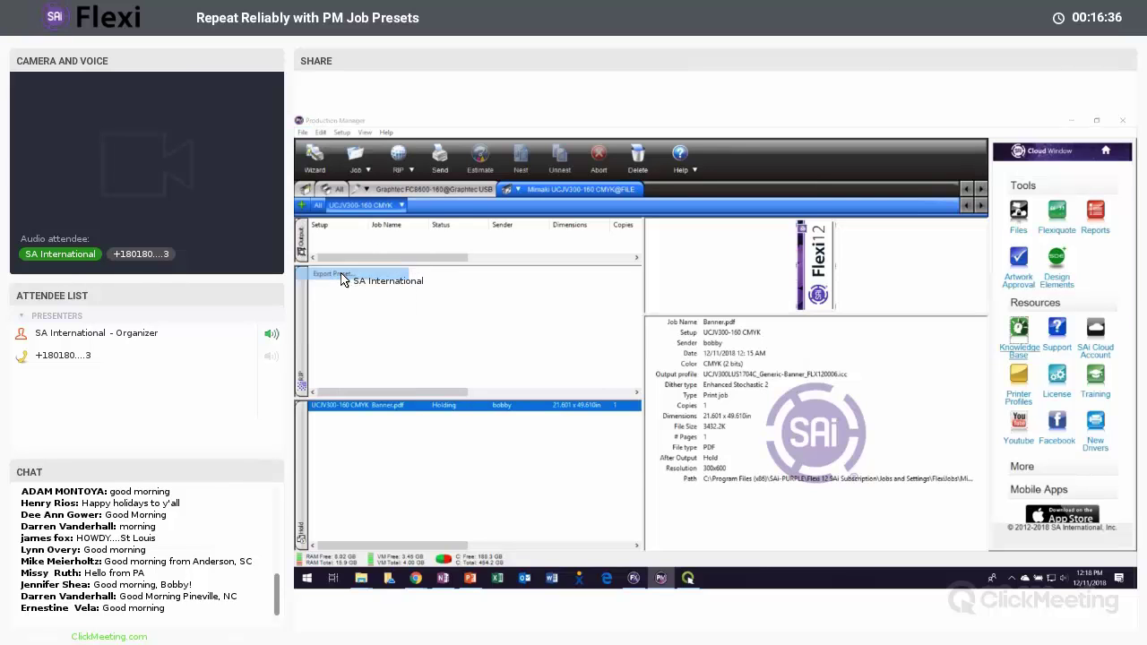
pyautogui.click(663, 238)
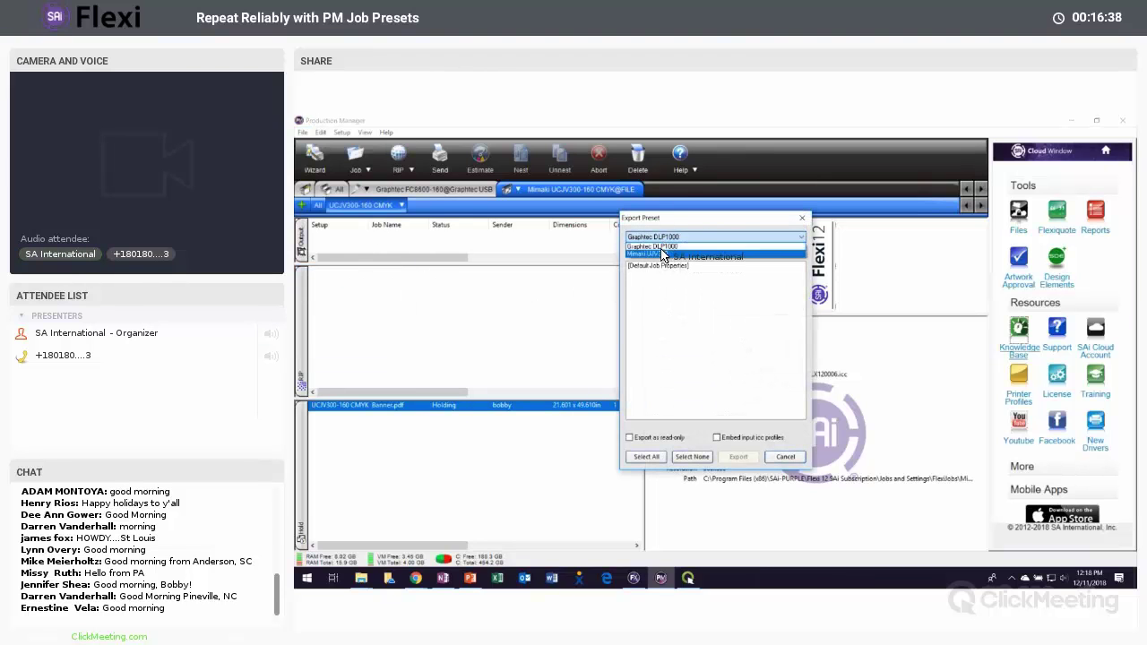
pyautogui.click(662, 255)
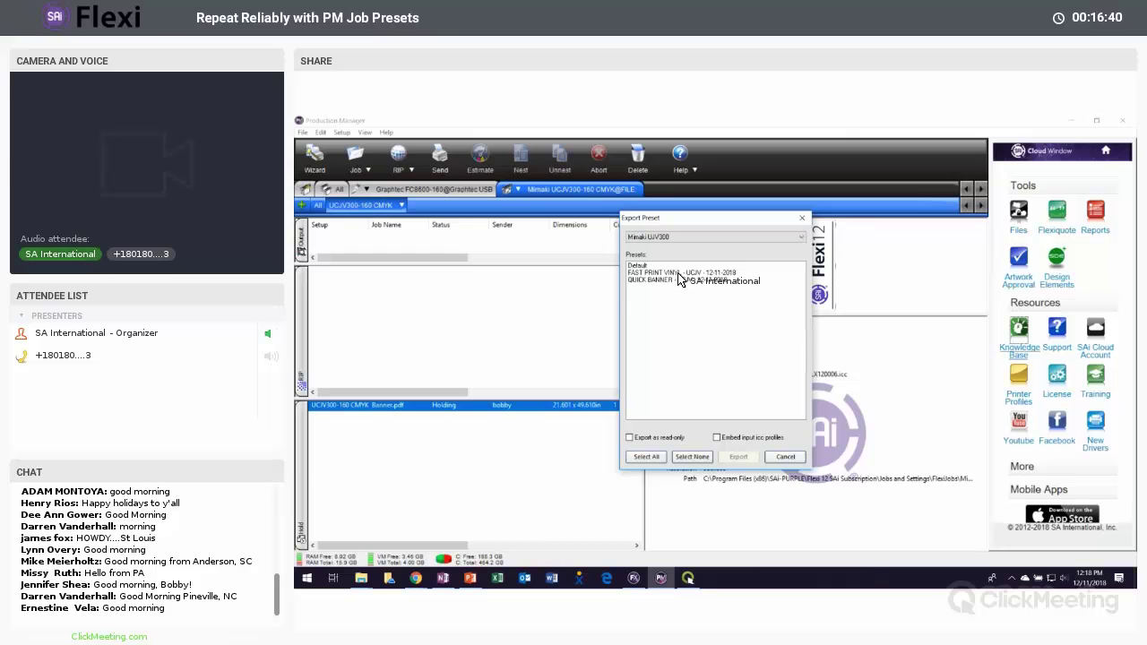
pyautogui.click(663, 273)
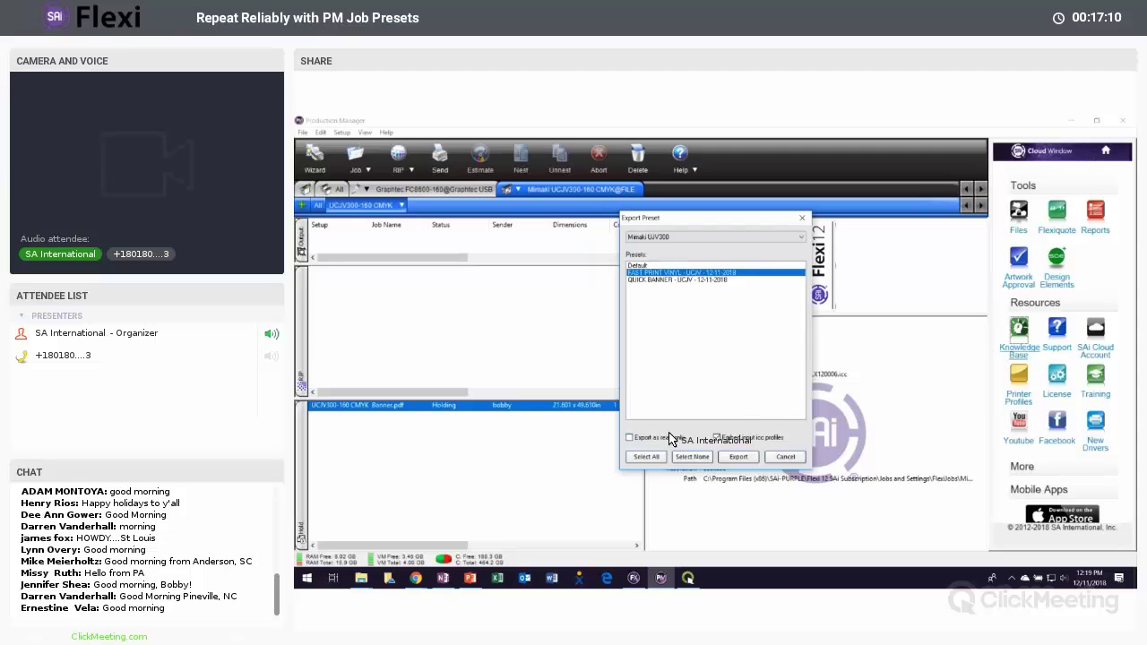
pyautogui.click(738, 456)
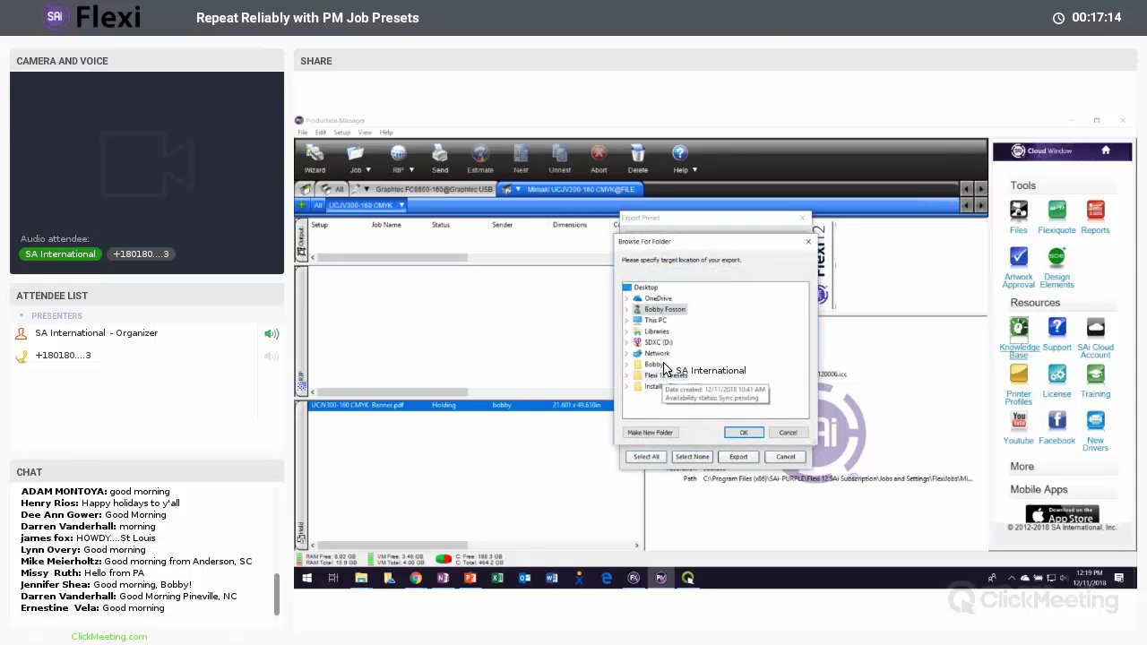
pyautogui.click(673, 376)
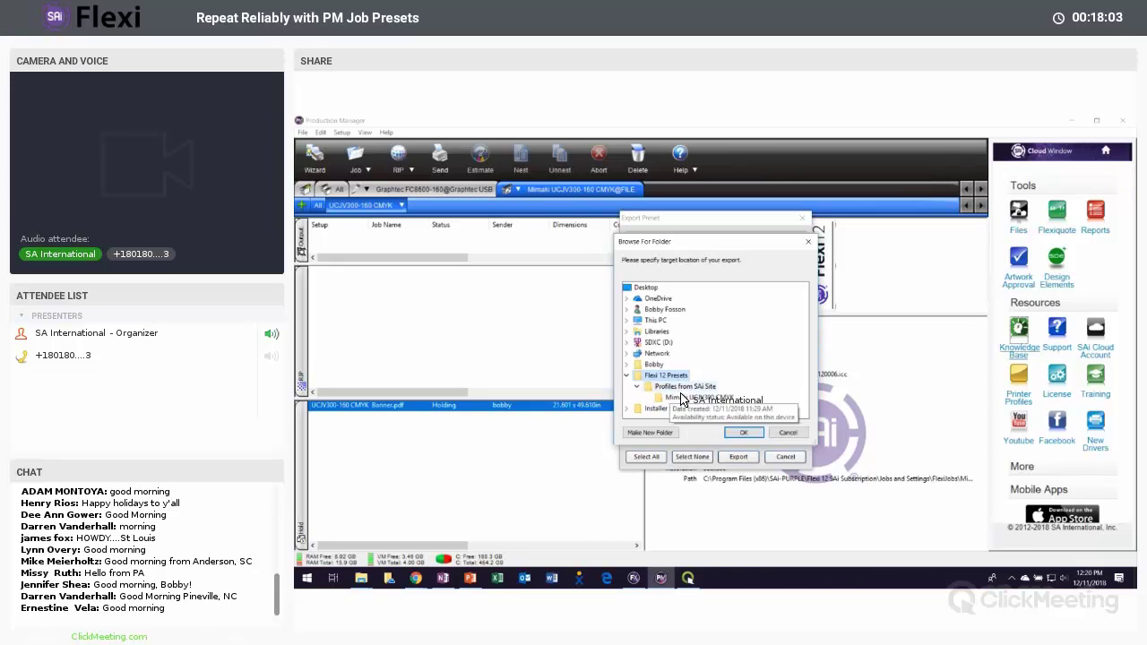
pyautogui.click(747, 433)
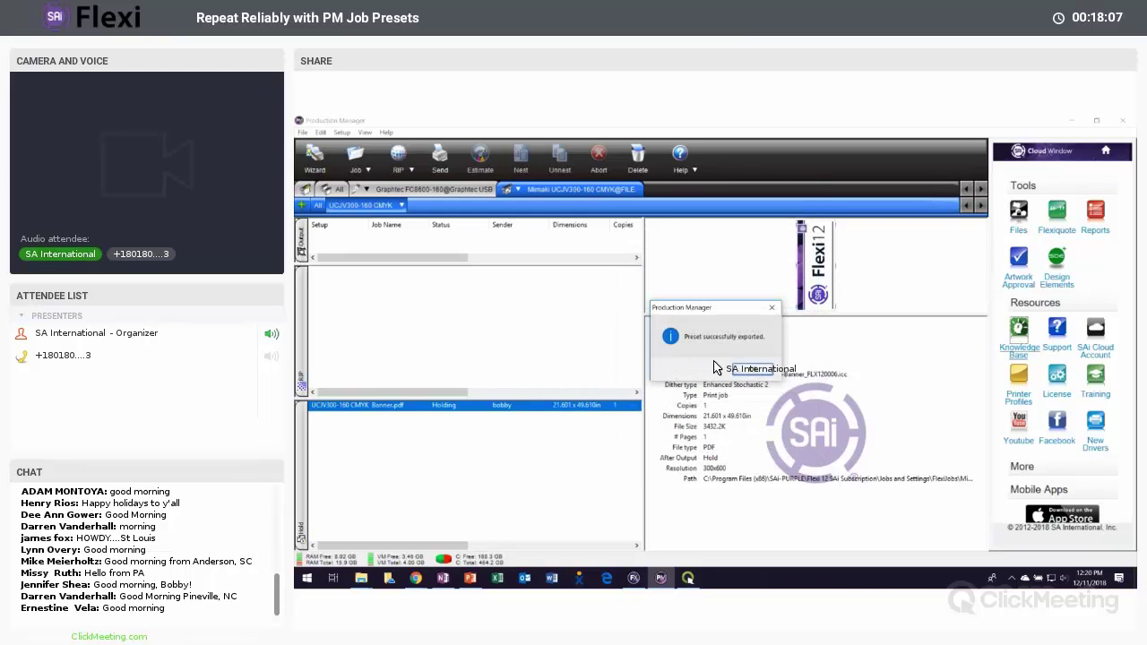
pyautogui.click(751, 370)
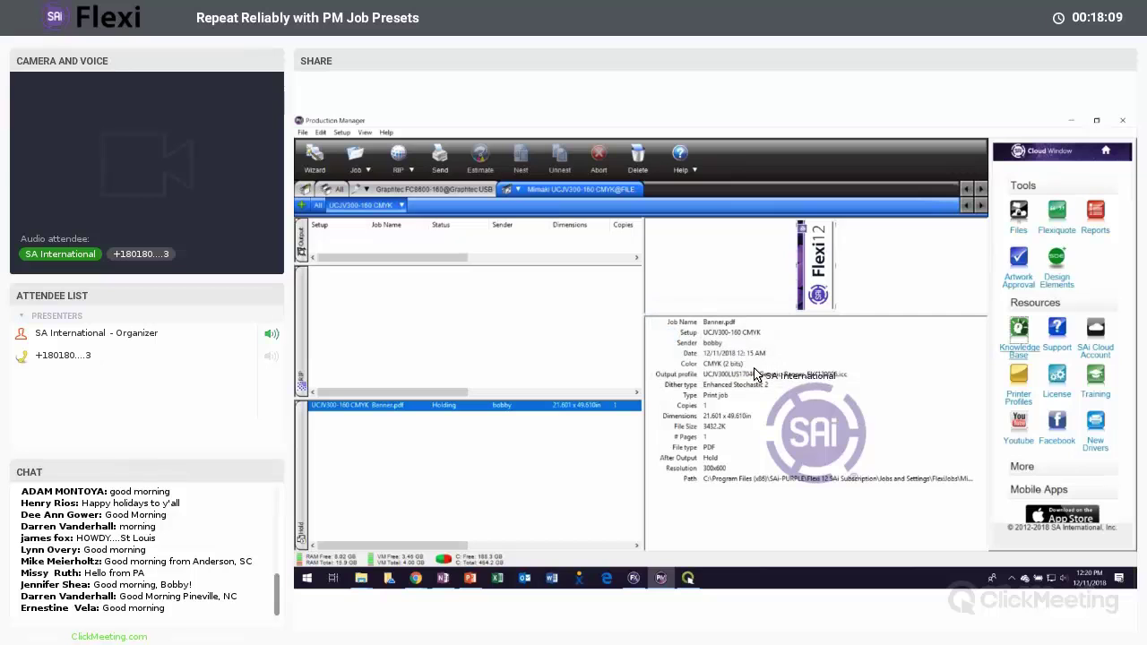
# Step: Check the exported FAST PRINT VINYL preset file in File Explorer's Flexi 12 Presets folder and return to Production Manager
pyautogui.click(363, 581)
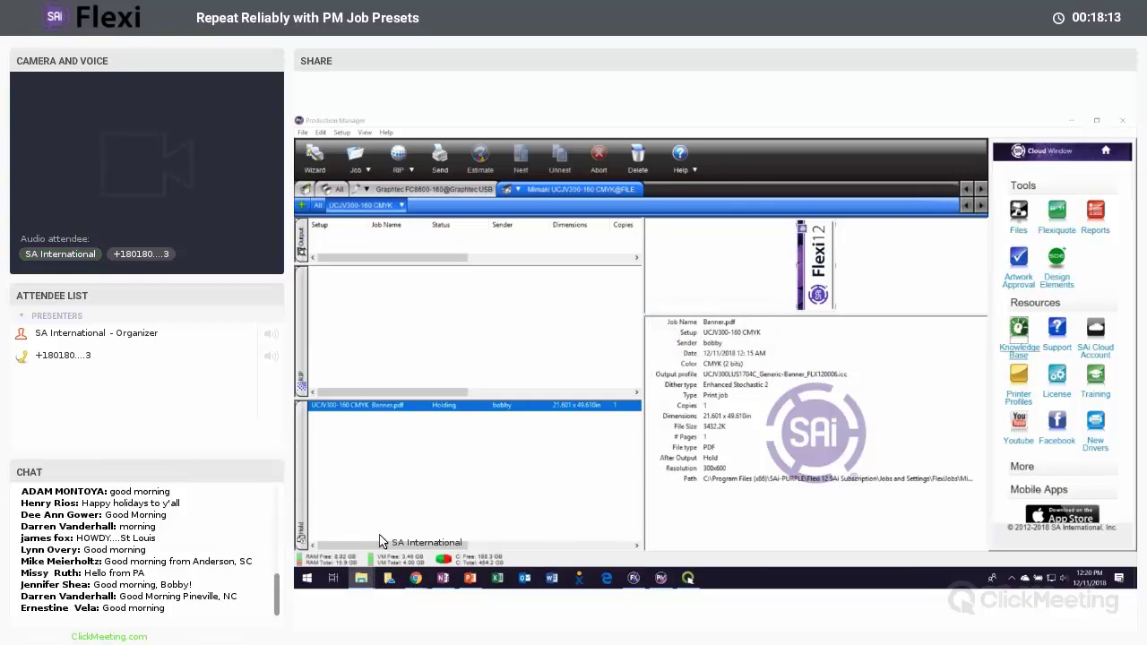
pyautogui.moveTo(361, 578)
pyautogui.click(349, 533)
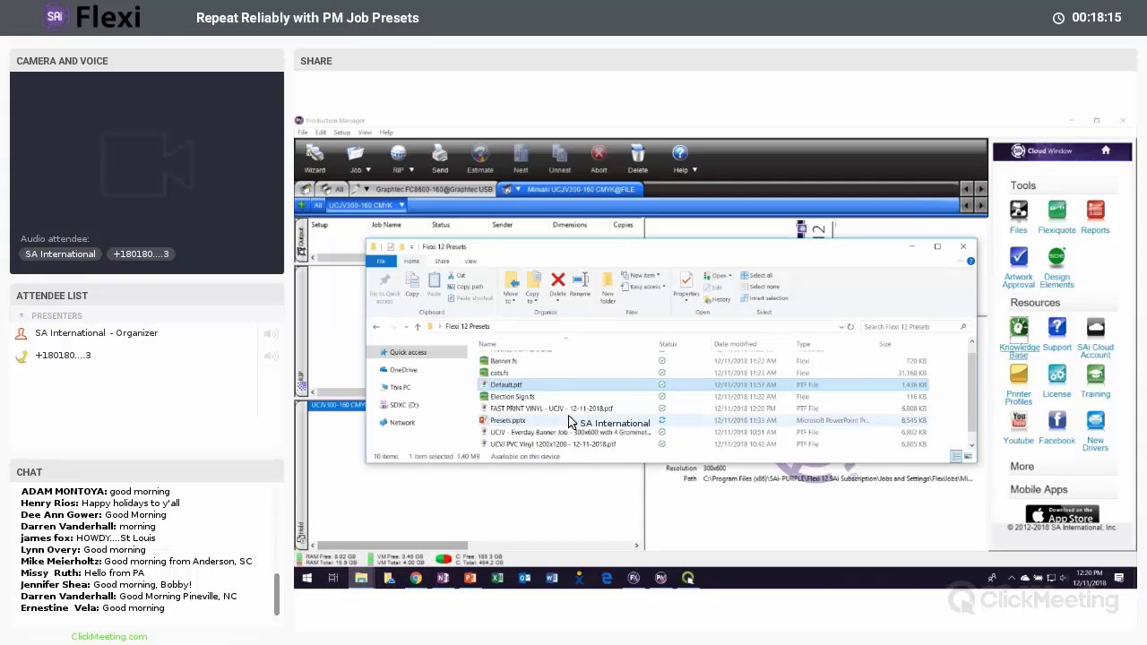
pyautogui.click(520, 433)
pyautogui.press('Down')
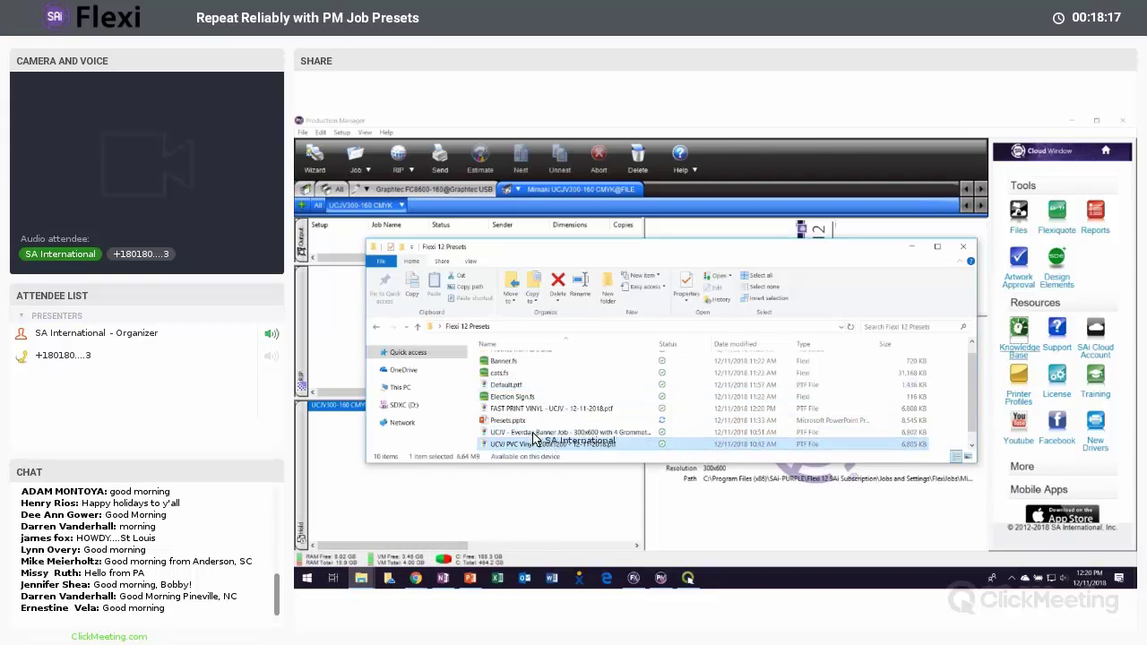
pyautogui.click(556, 409)
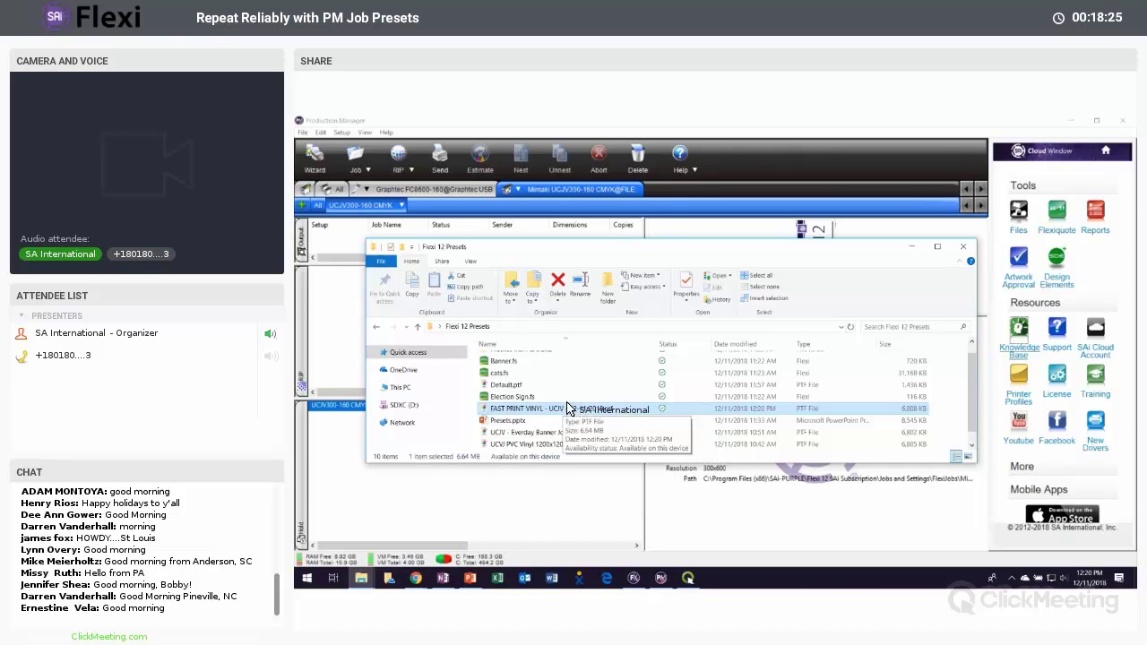
pyautogui.click(602, 123)
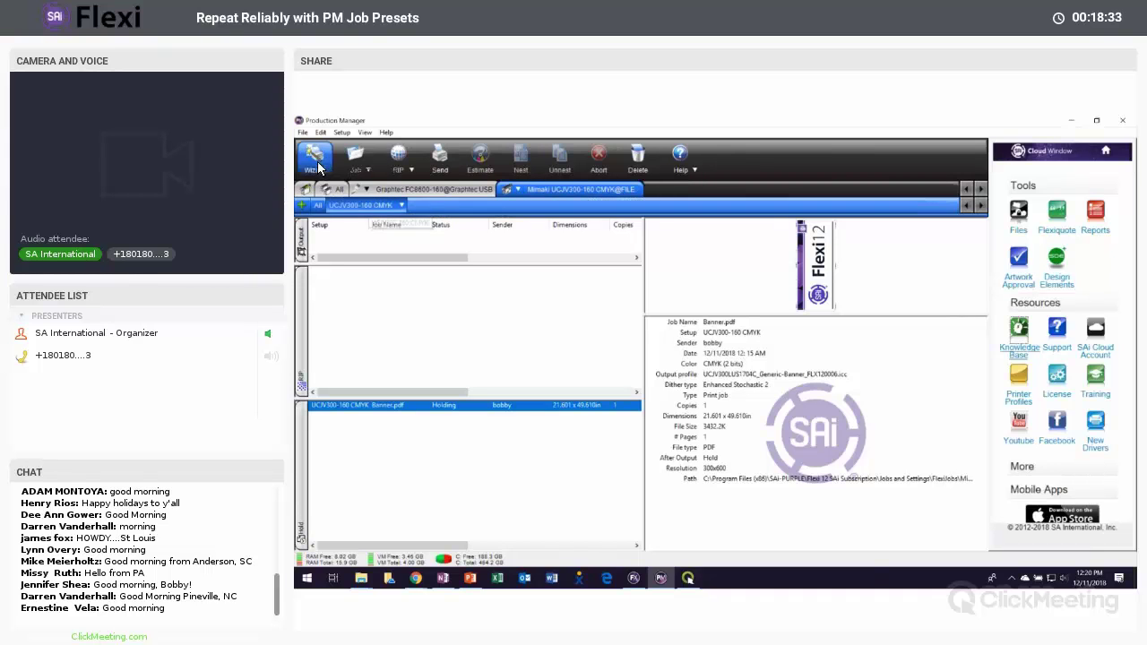
# Step: Import the UCJV - Everday Banner Job - 300x600 with 4 Grommets preset file from the Desktop's Flexi 12 Presets folder
pyautogui.click(303, 131)
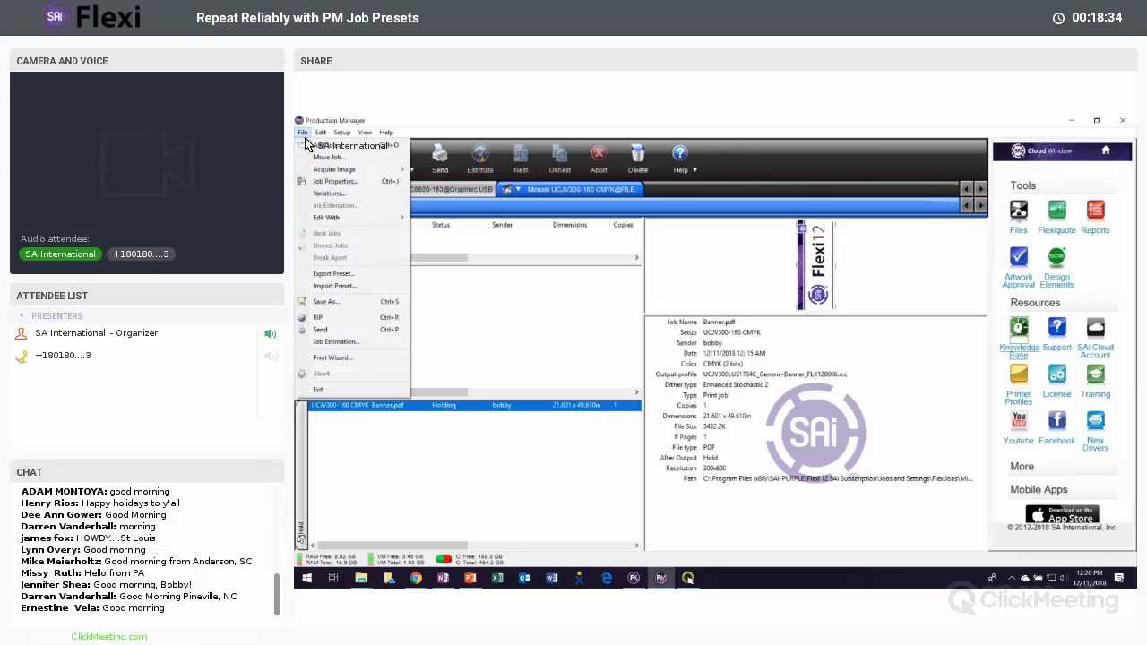
pyautogui.click(337, 287)
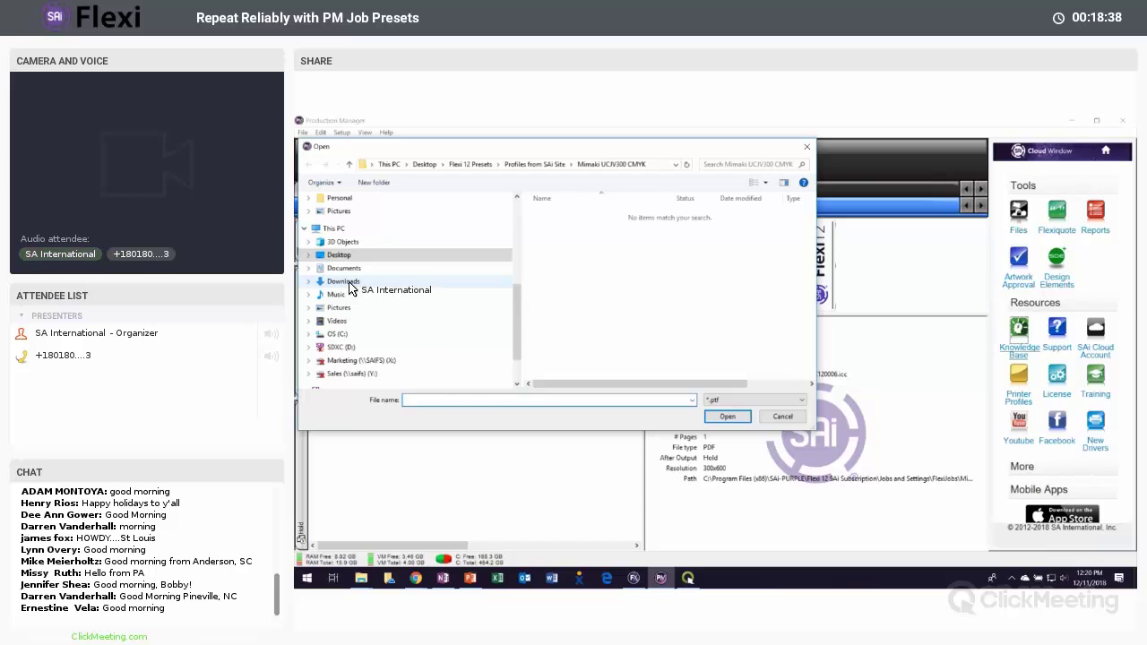
pyautogui.click(419, 256)
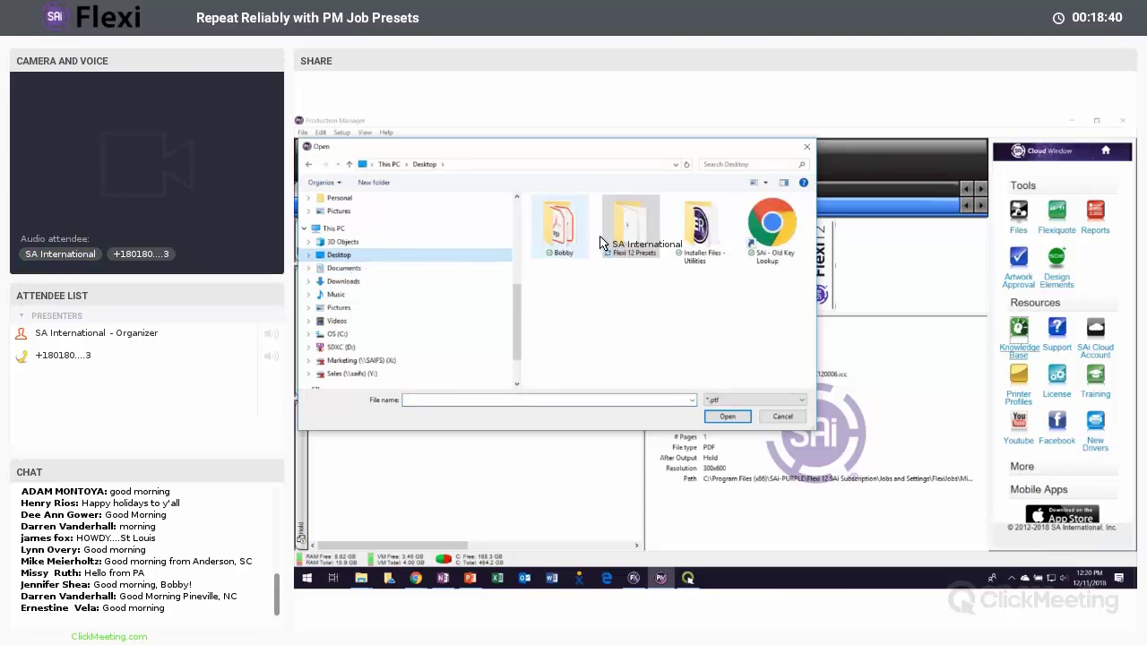
pyautogui.doubleClick(647, 227)
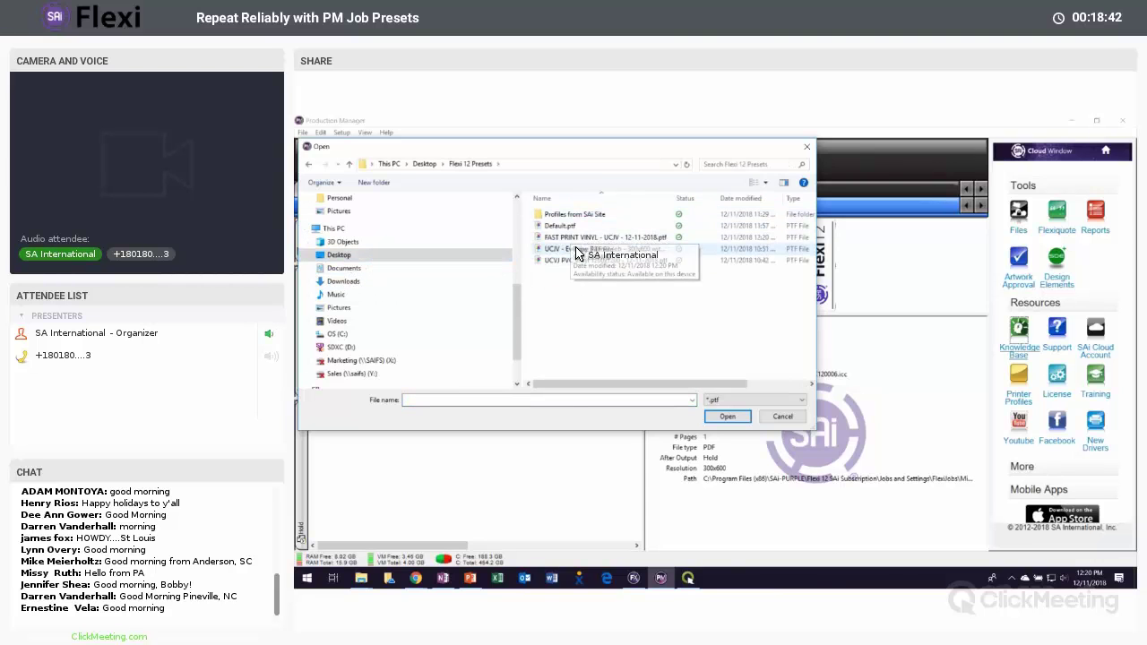
pyautogui.click(568, 250)
pyautogui.click(726, 417)
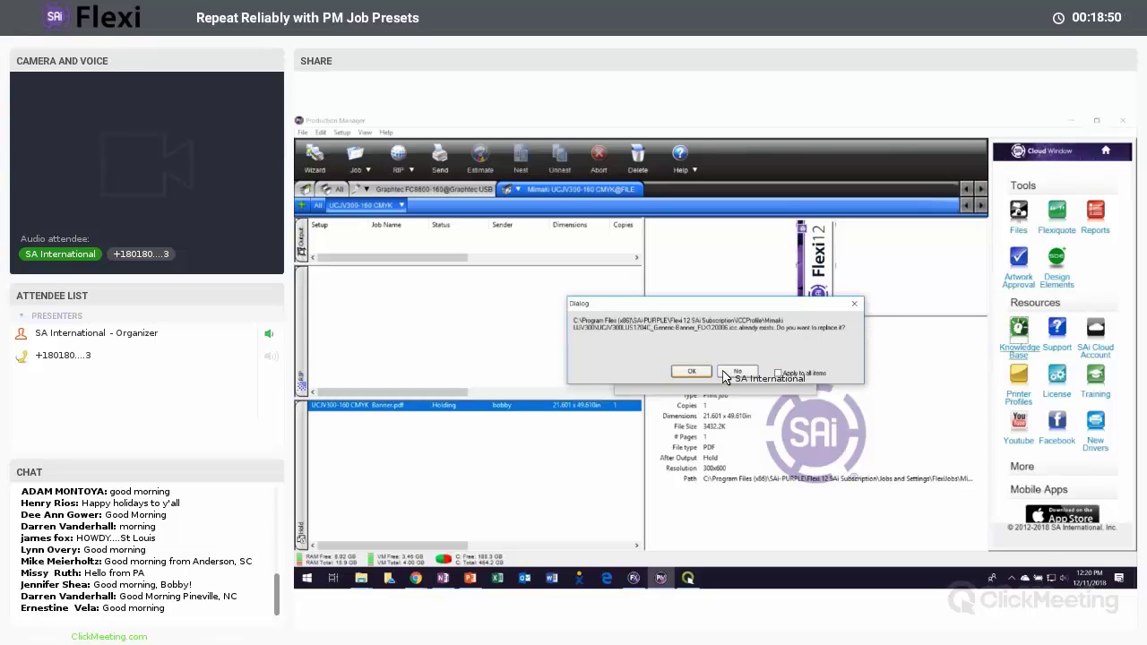
# Step: Complete the preset import, replacing the existing ICC profiles and overwriting the files with the same names
pyautogui.click(695, 373)
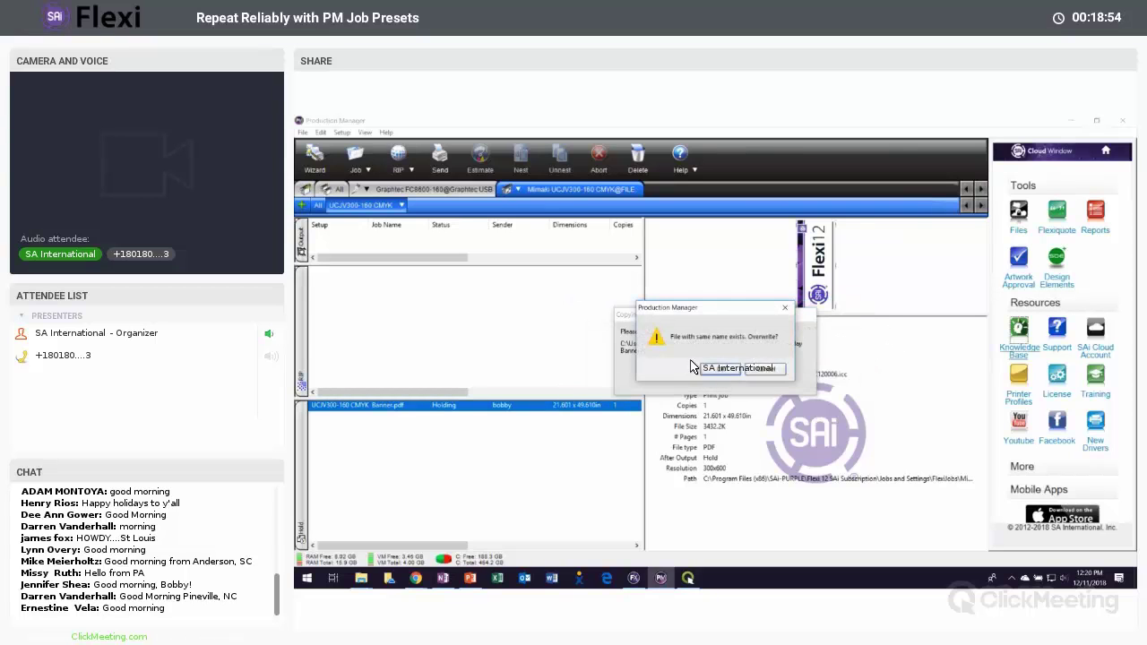
pyautogui.click(725, 370)
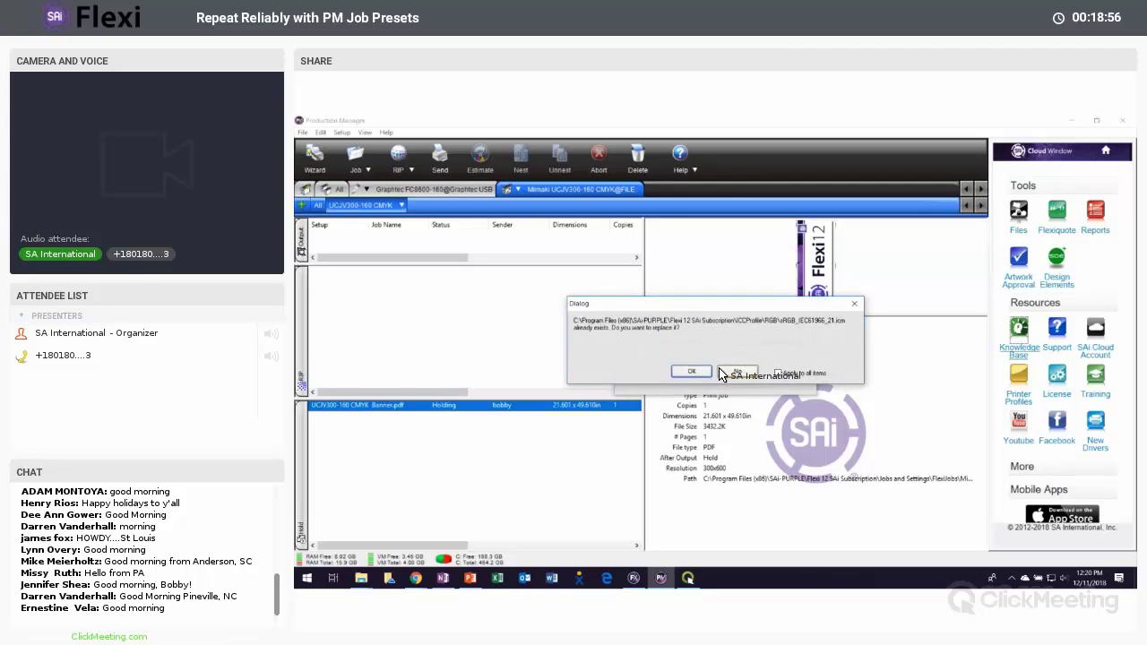
pyautogui.click(712, 368)
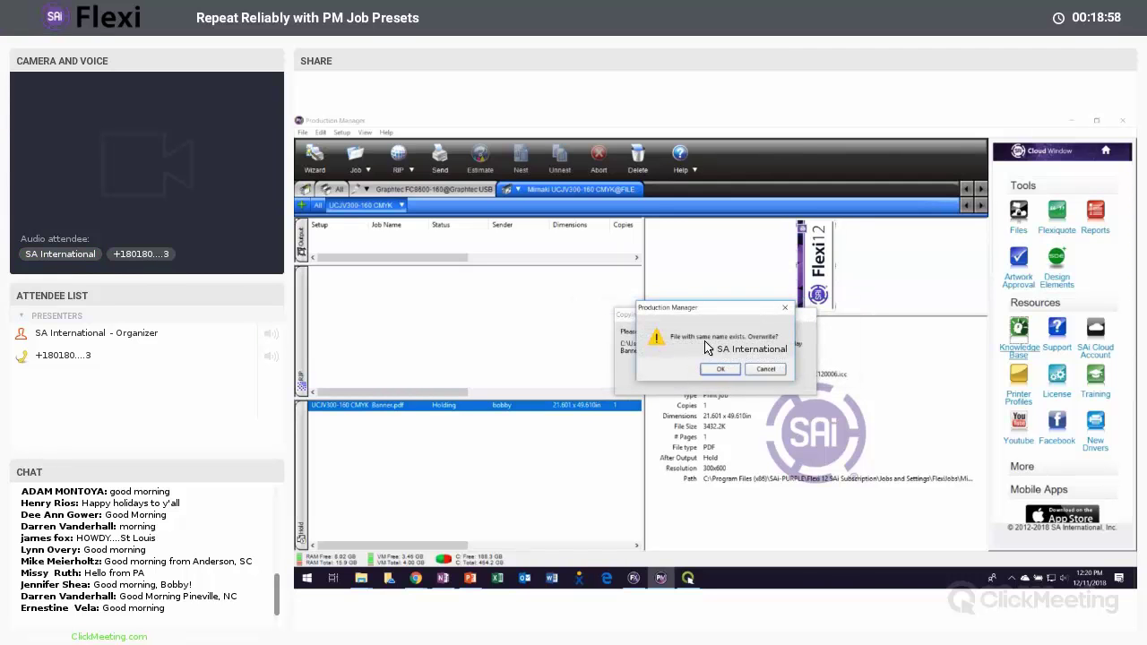
pyautogui.click(718, 367)
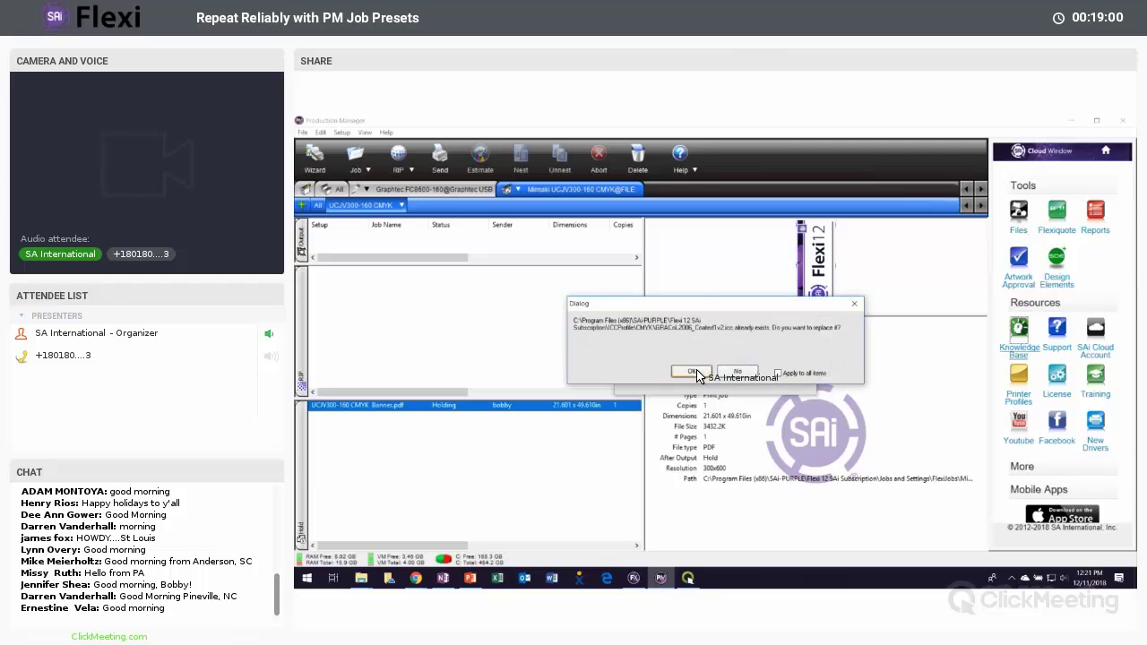
pyautogui.click(691, 372)
pyautogui.click(721, 371)
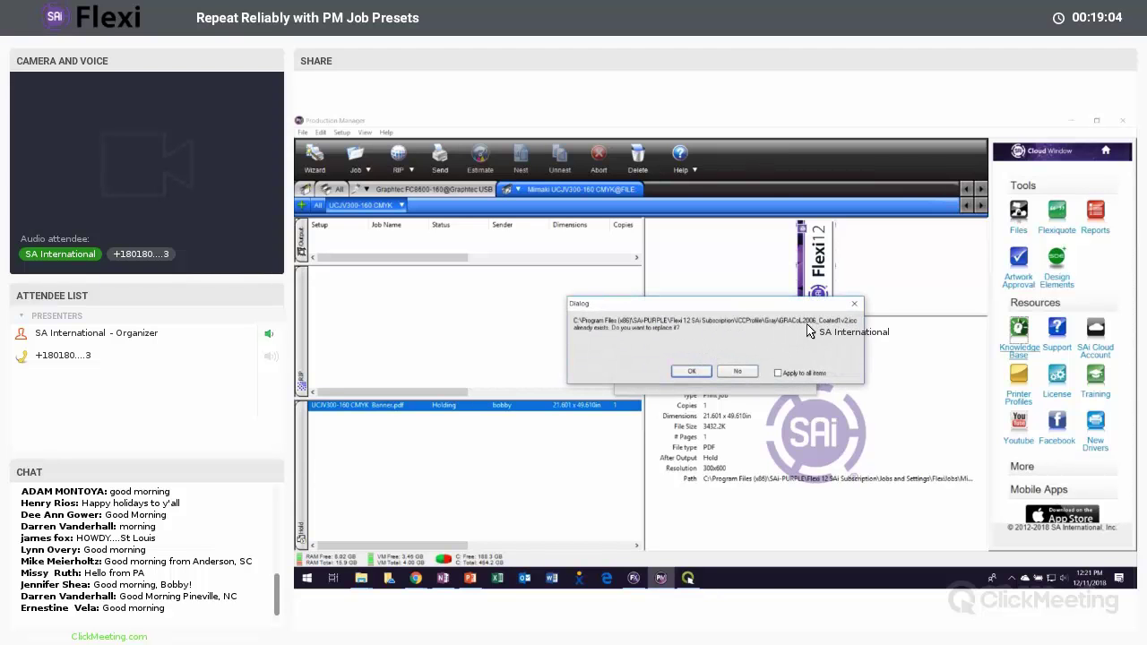
pyautogui.click(722, 370)
pyautogui.click(724, 372)
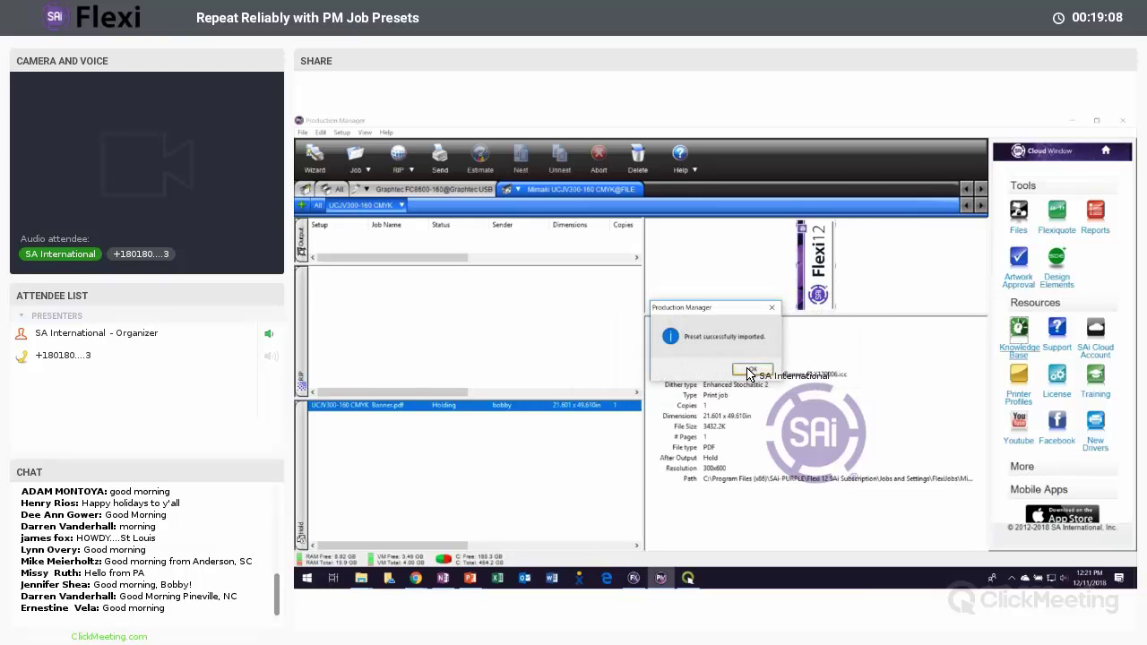
pyautogui.click(752, 370)
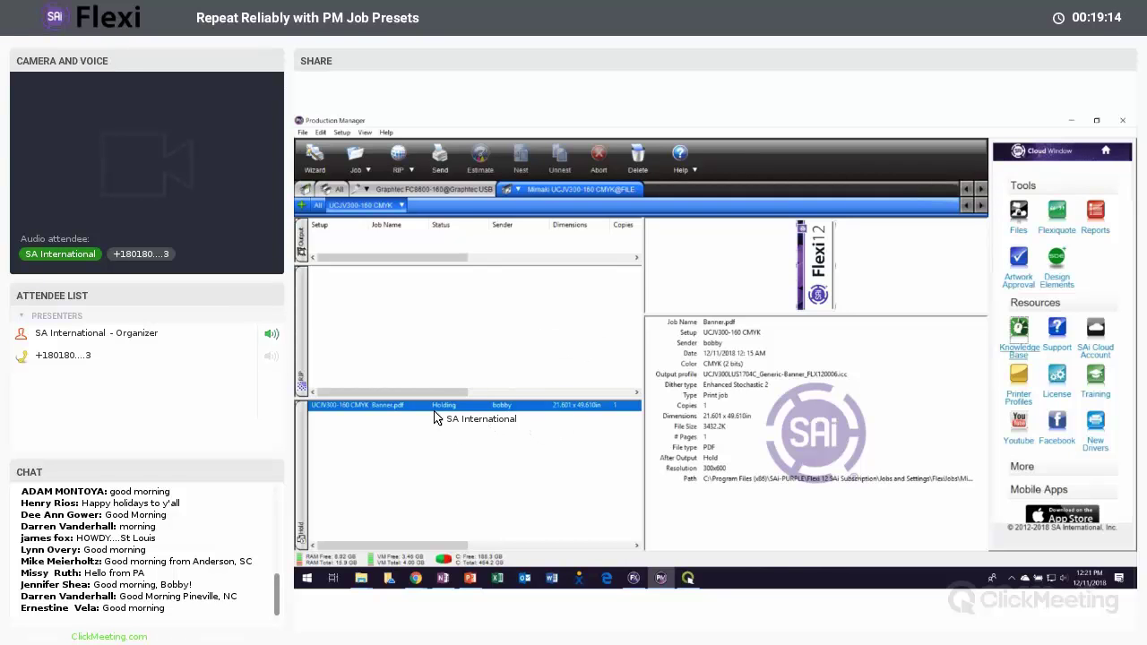
# Step: Examine the output profiles available in the color settings of the UCJV300-160 CMYK default job properties
pyautogui.click(385, 205)
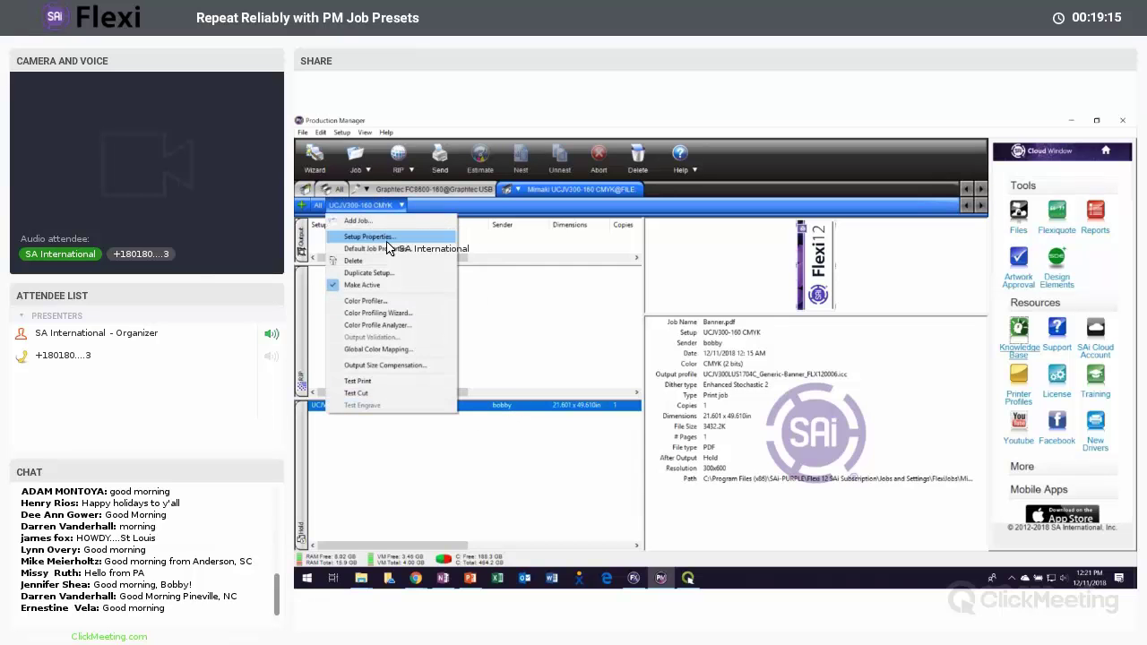
pyautogui.click(383, 249)
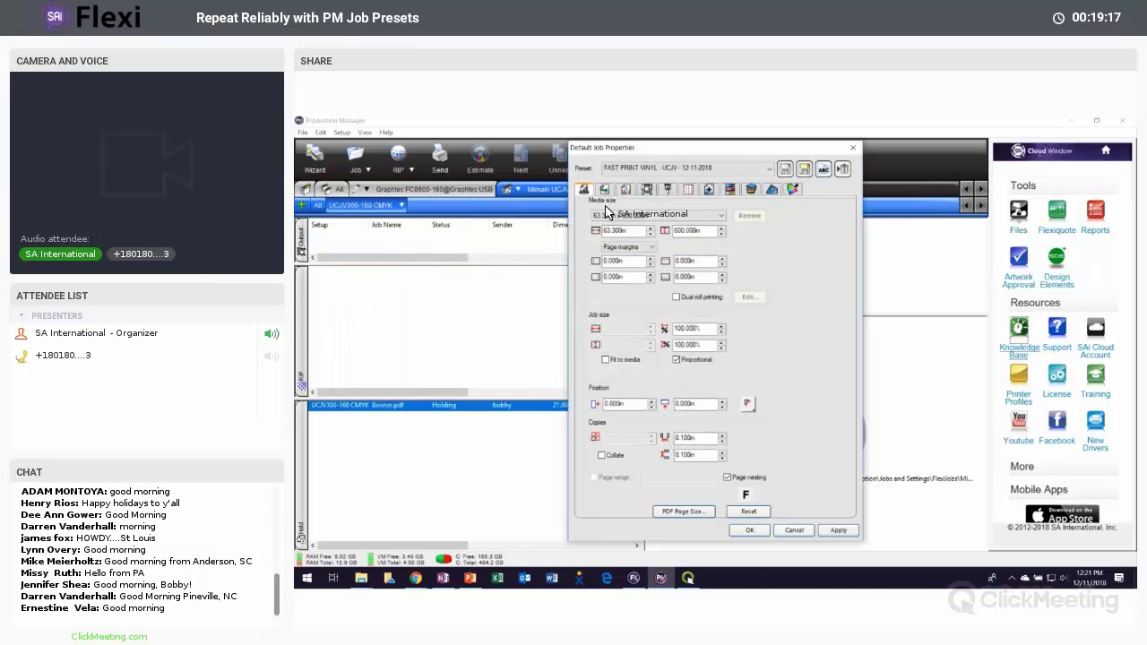
pyautogui.click(626, 189)
pyautogui.click(667, 237)
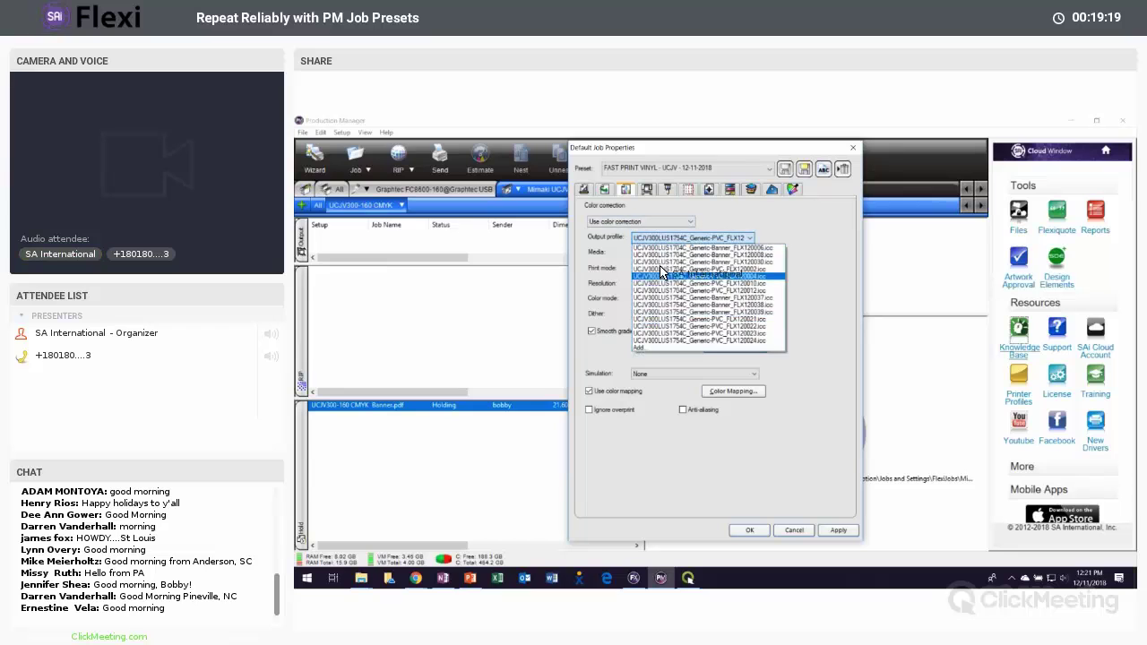
pyautogui.click(672, 238)
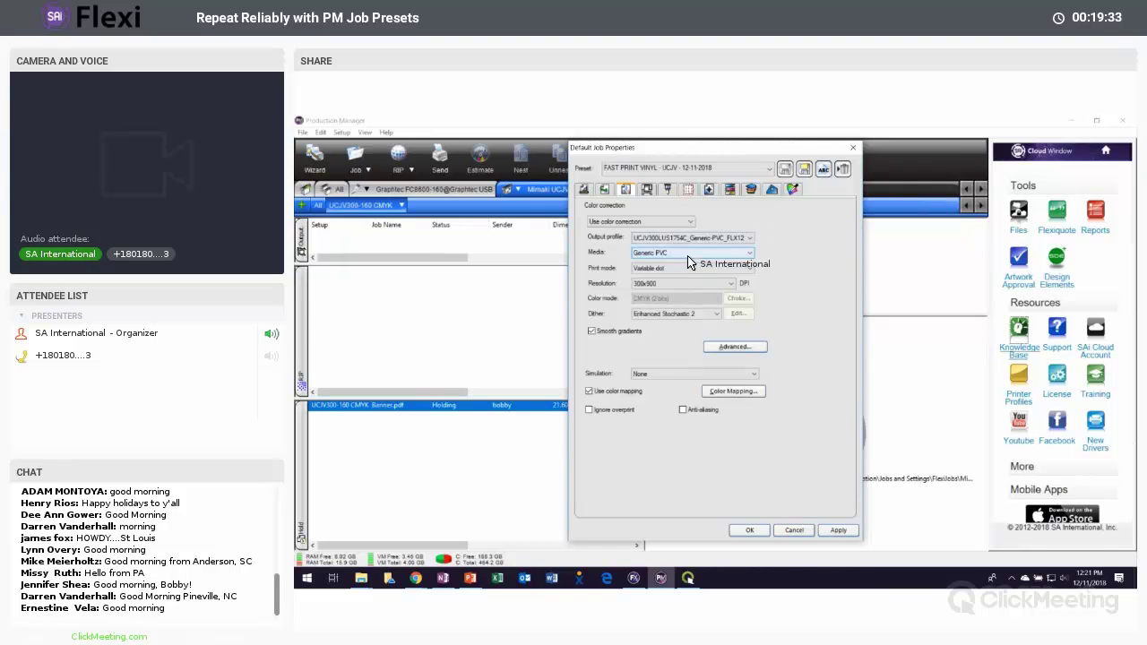
# Step: Load the QUICK BANNER - UCJV - 12-11-2018 preset to review its separations and grommet settings, and close the properties without saving
pyautogui.click(671, 170)
pyautogui.click(640, 205)
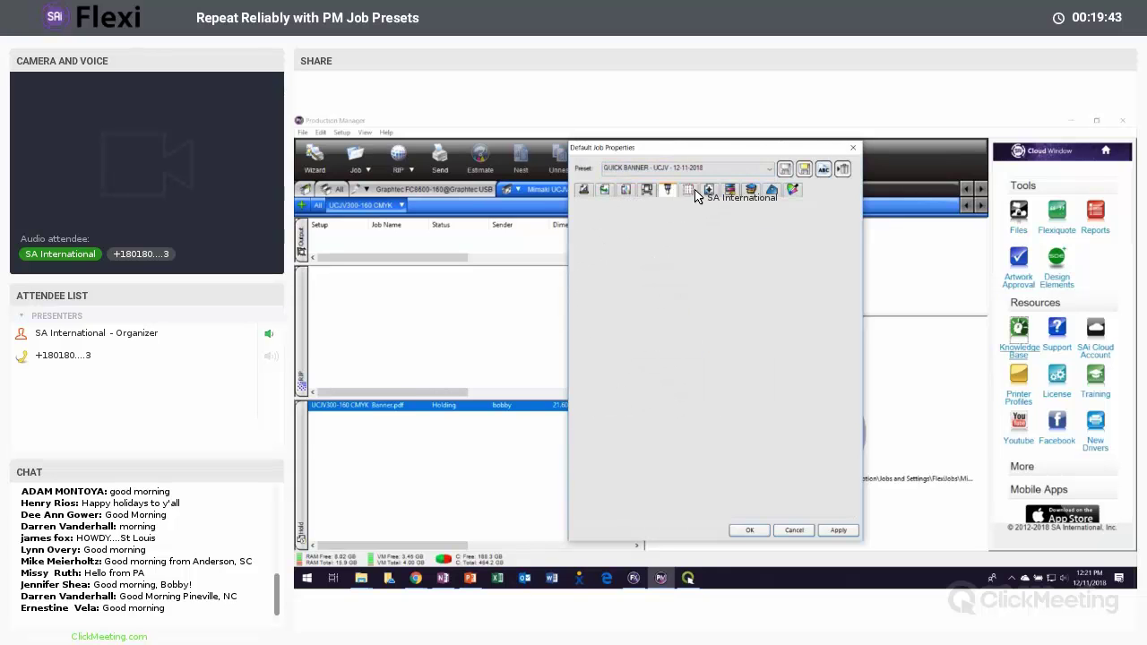
pyautogui.click(753, 190)
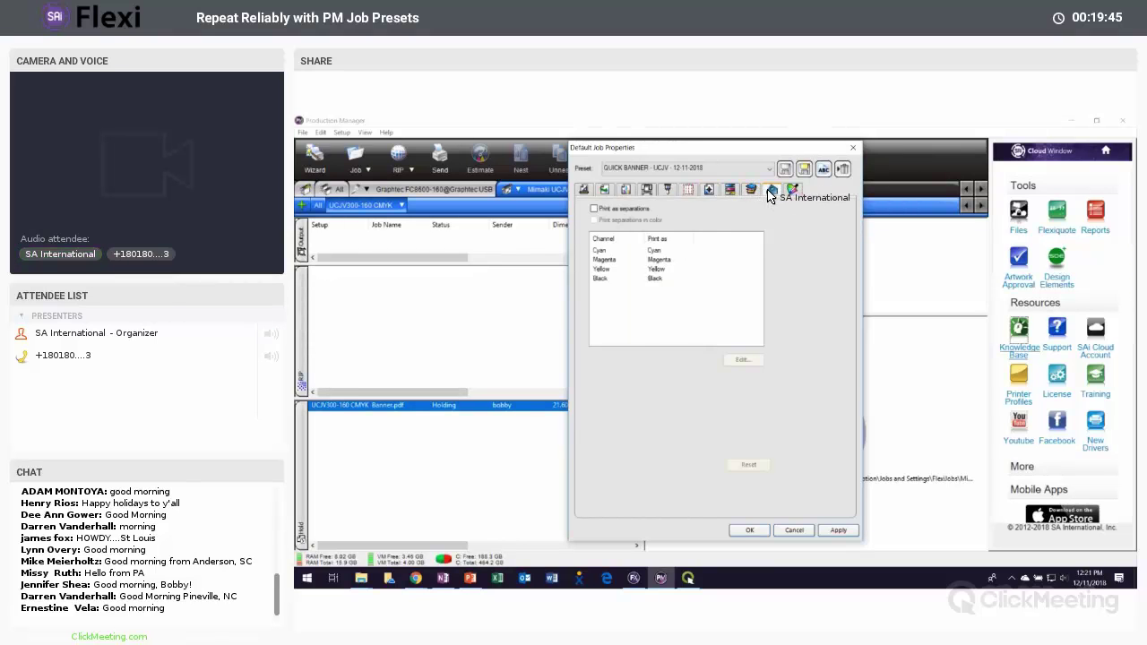
pyautogui.click(770, 189)
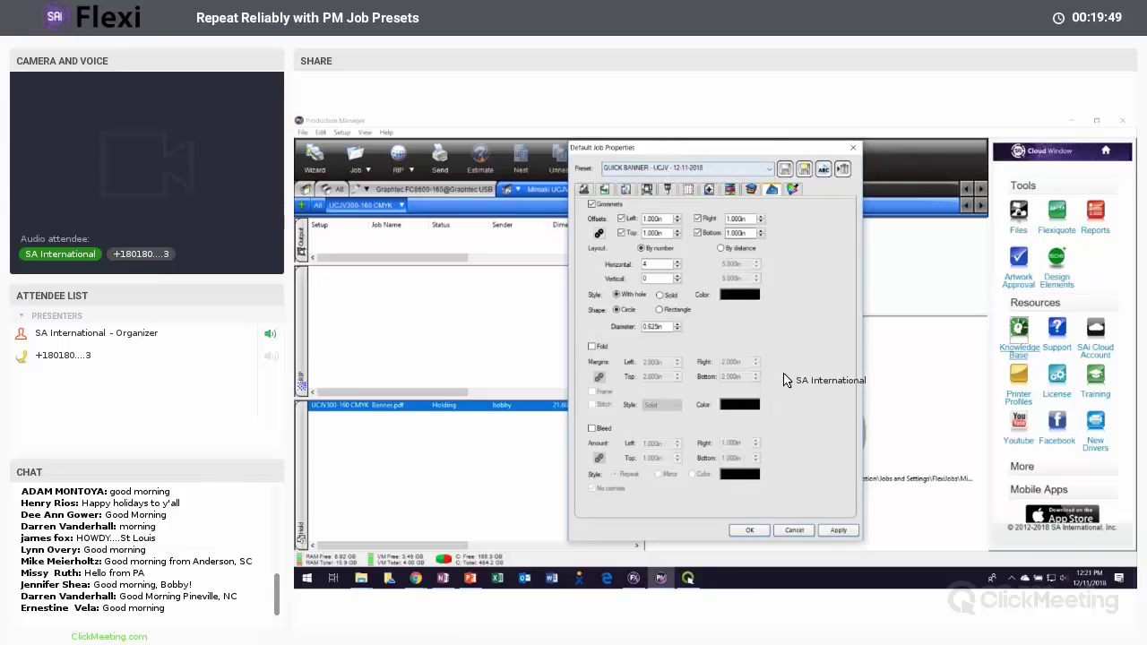
pyautogui.click(793, 530)
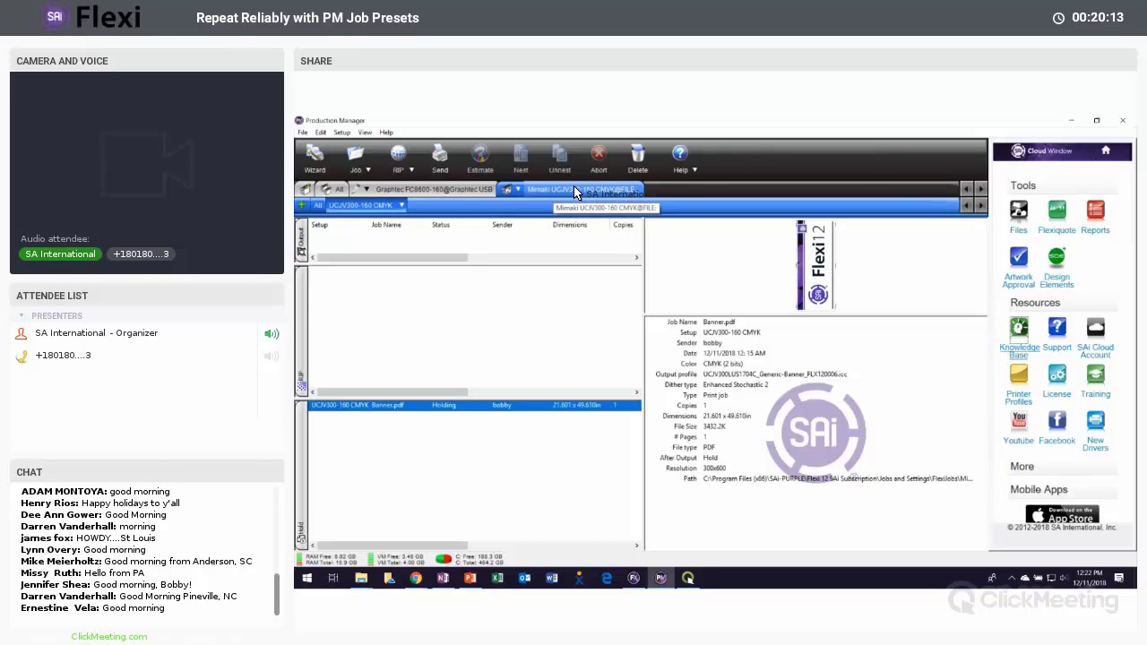
# Step: Check which preset the UCJV300-160 CMYK default job properties use, and leave without changing anything
pyautogui.click(363, 206)
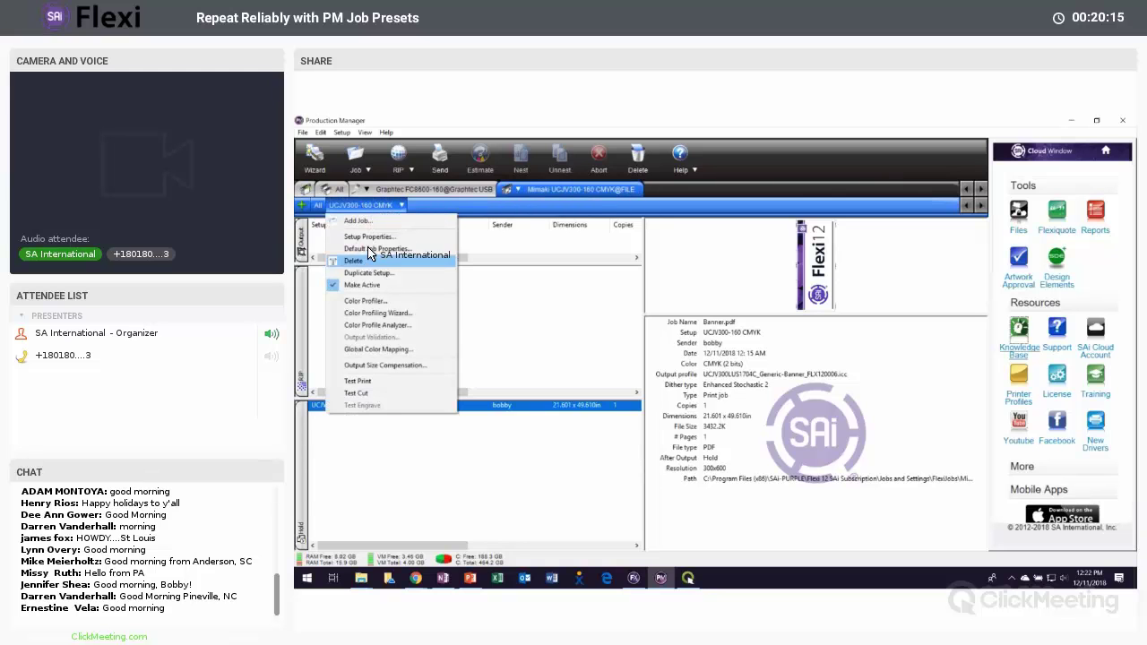
pyautogui.click(404, 249)
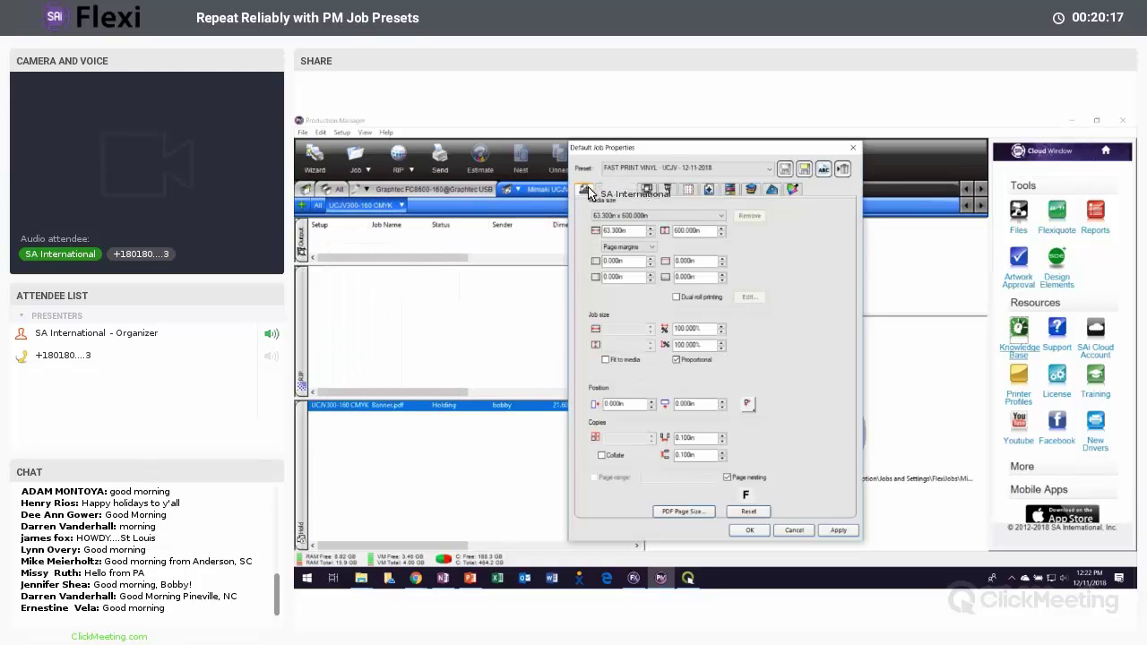
pyautogui.click(795, 531)
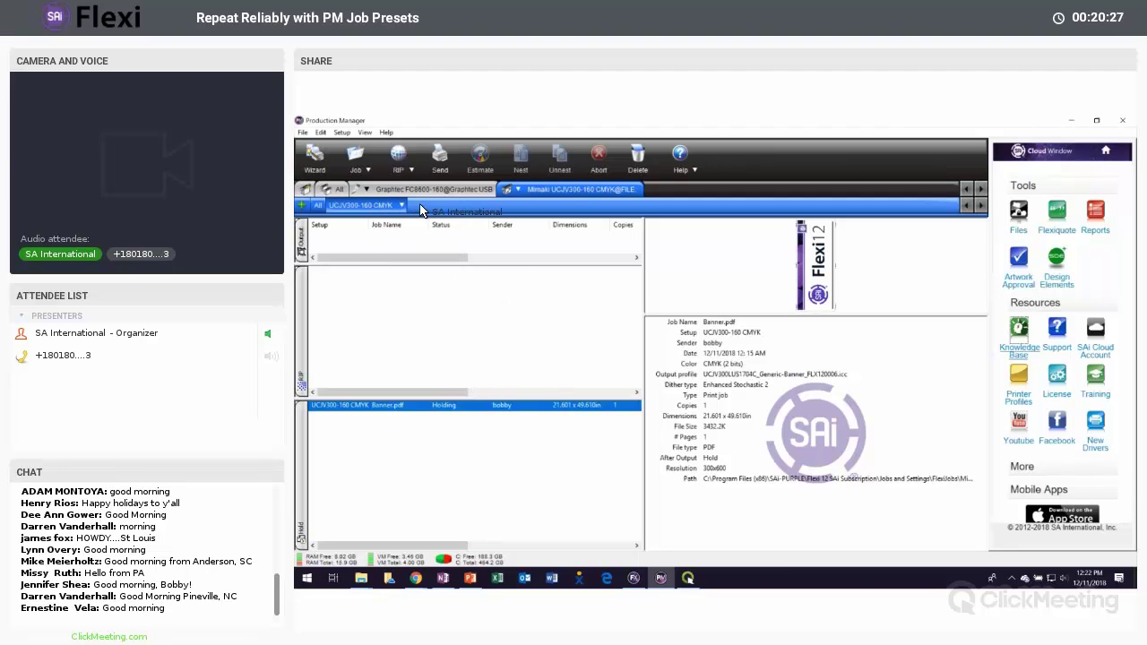
# Step: Rename the UCJV300-160 CMYK setup as BANNER - UCJV300-160 CMYK
pyautogui.rightClick(364, 214)
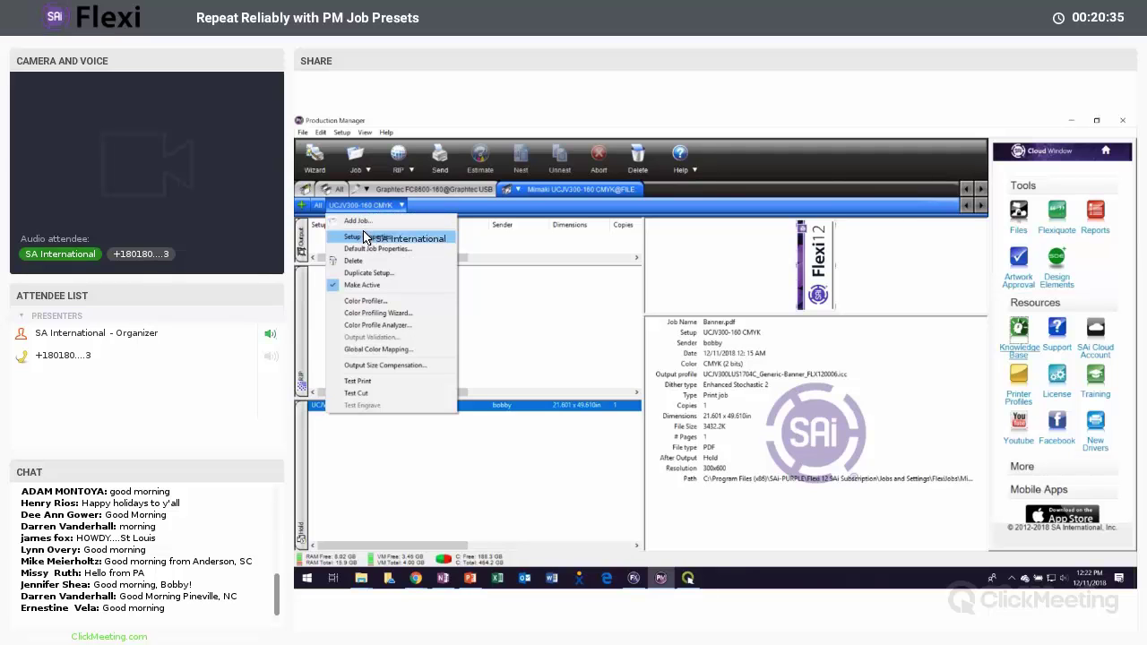
pyautogui.click(364, 237)
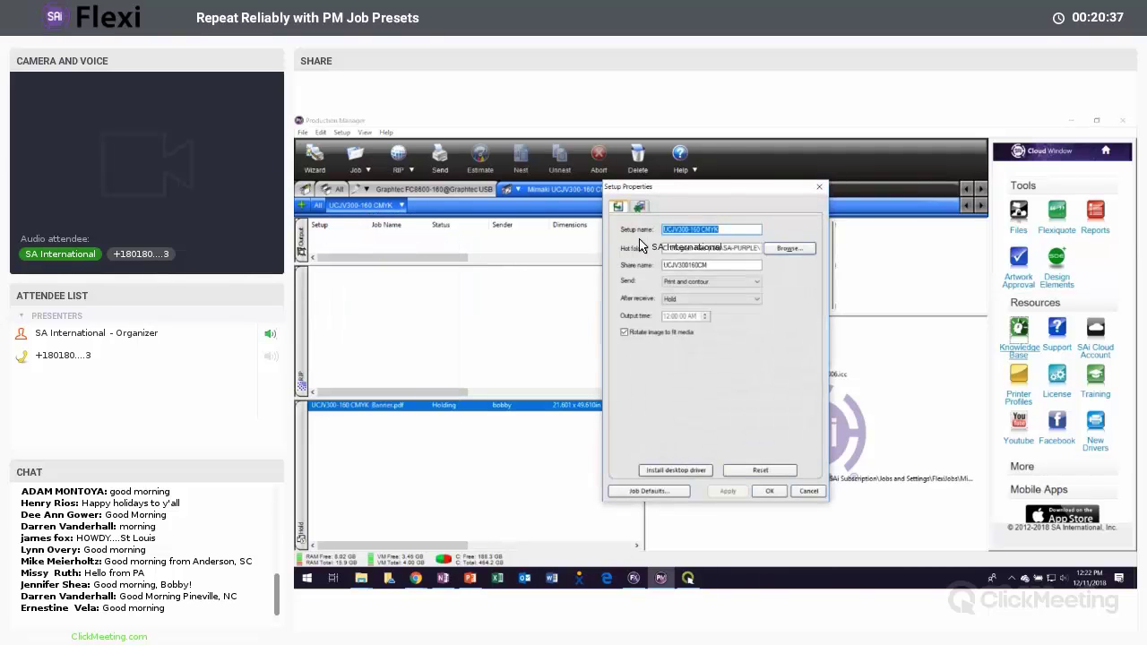
pyautogui.click(688, 230)
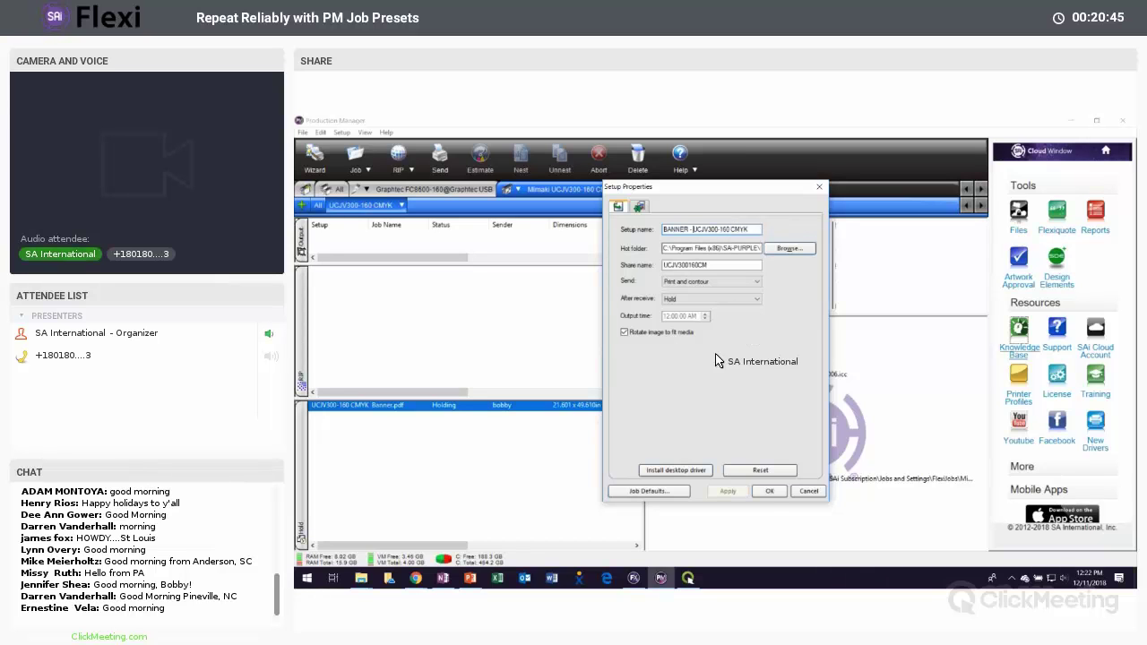
pyautogui.press('Return')
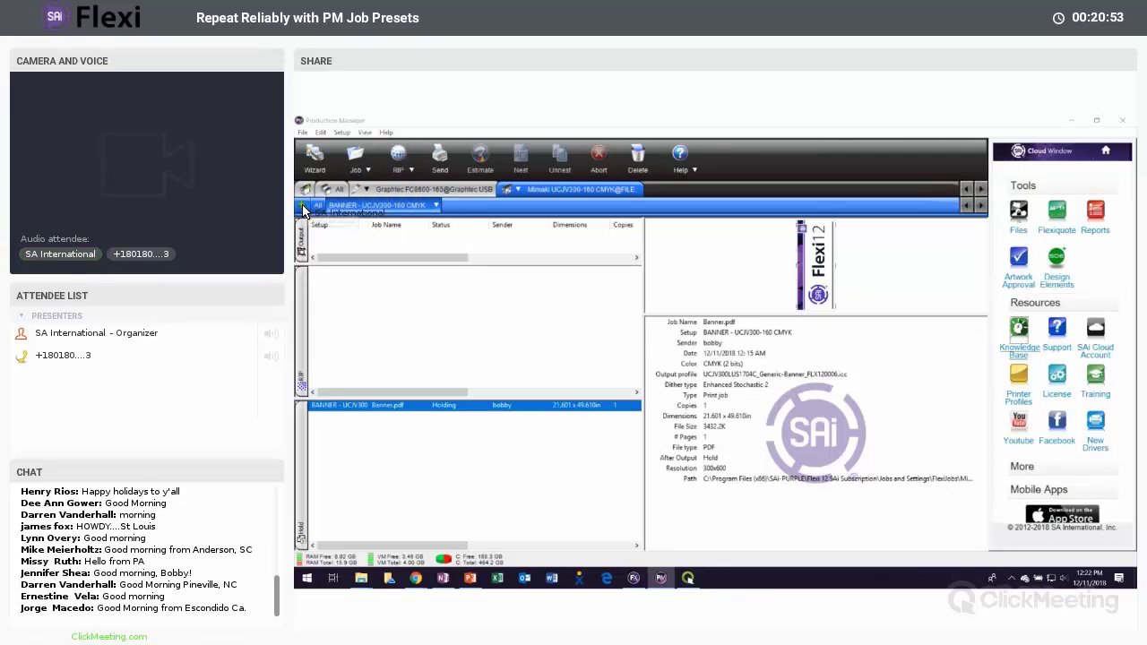
# Step: Add a Mimaki setup named FAST VINYL - UCJV300-160 CMYK with FAST PRINT VINYL - UCJV - 12-11-2018 as its default job preset
pyautogui.click(302, 206)
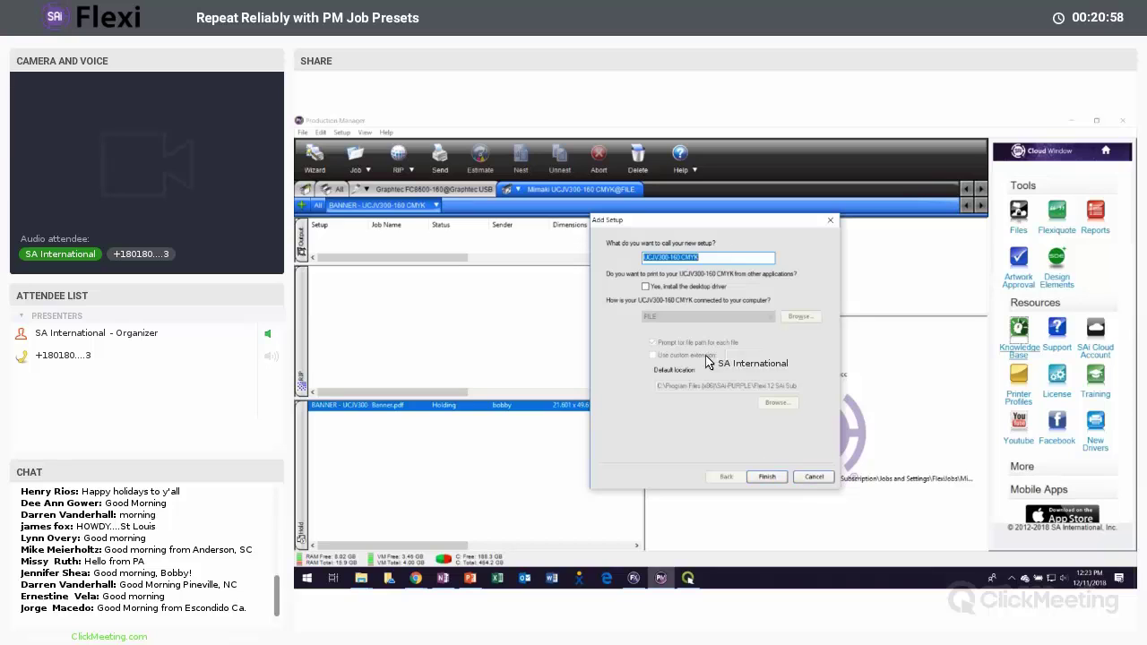
pyautogui.click(663, 259)
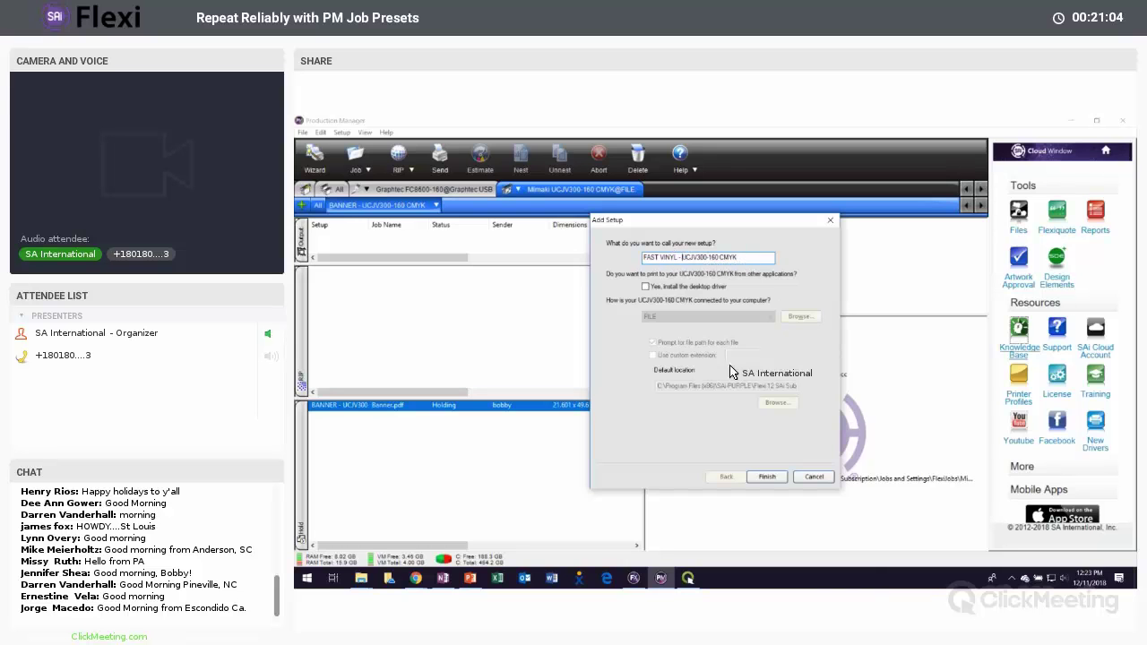
pyautogui.click(772, 482)
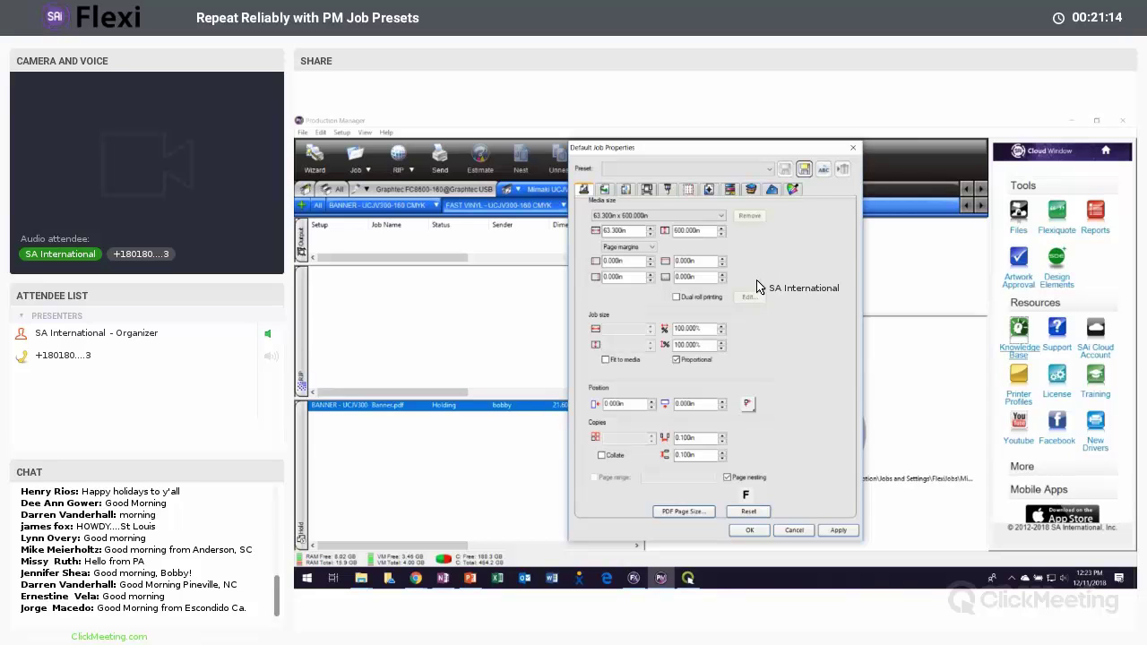
pyautogui.click(766, 169)
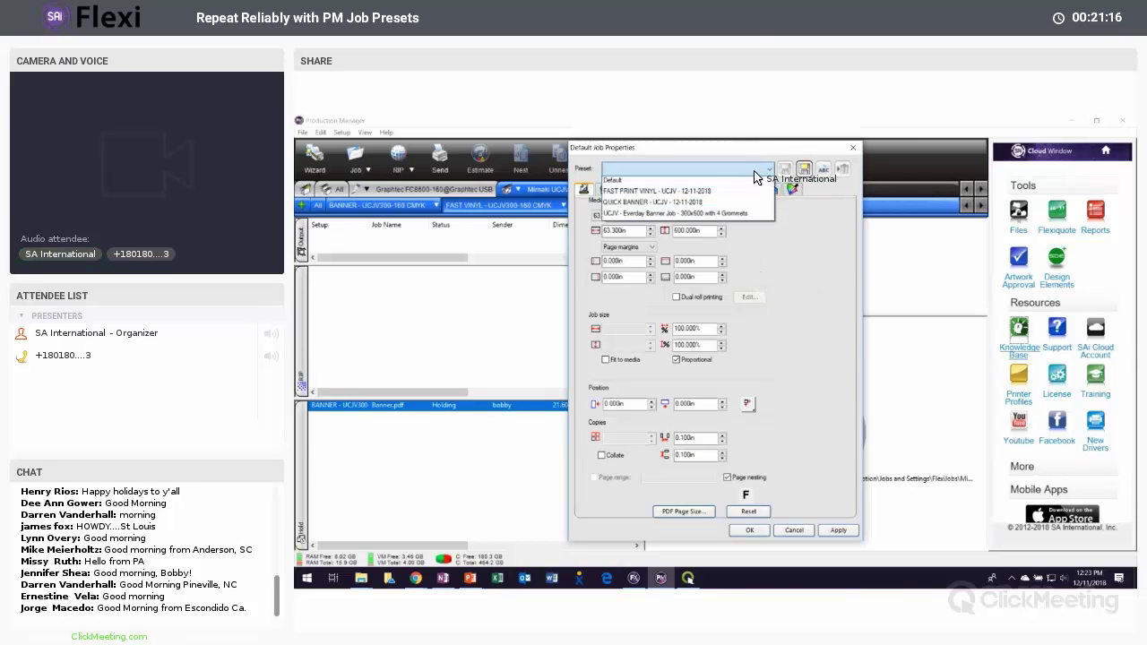
pyautogui.click(640, 193)
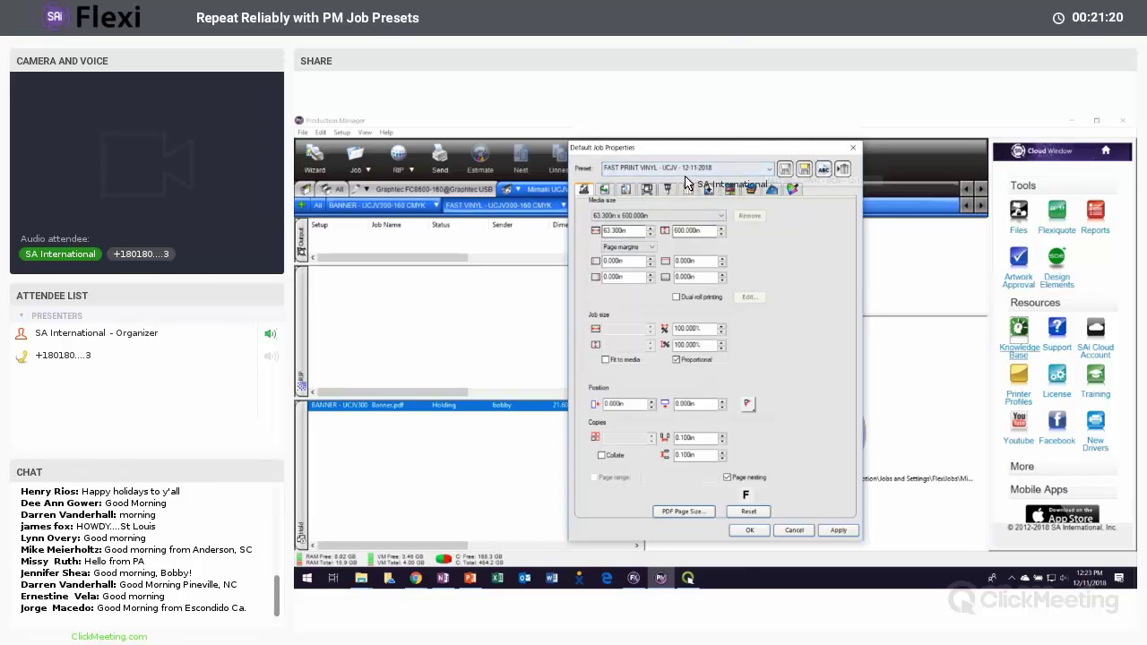
pyautogui.click(757, 532)
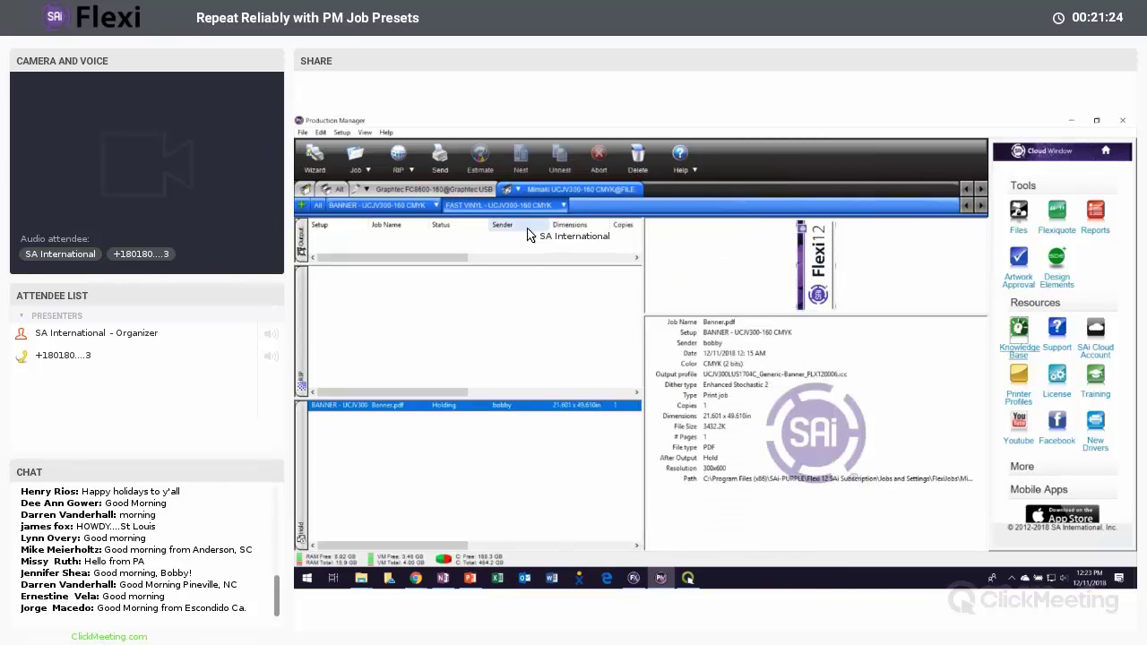
# Step: Switch to Flexi and open RIP and Print for the vinyl decal with the FAST VINYL - UCJV300-160 CMYK setup
pyautogui.click(634, 578)
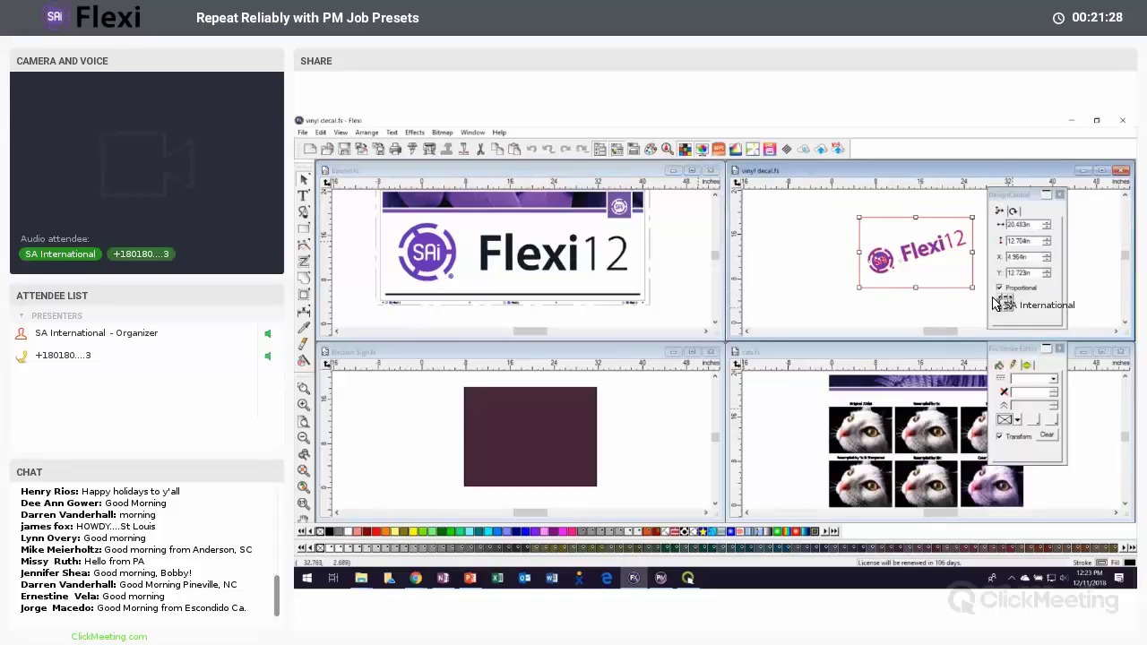
pyautogui.click(430, 151)
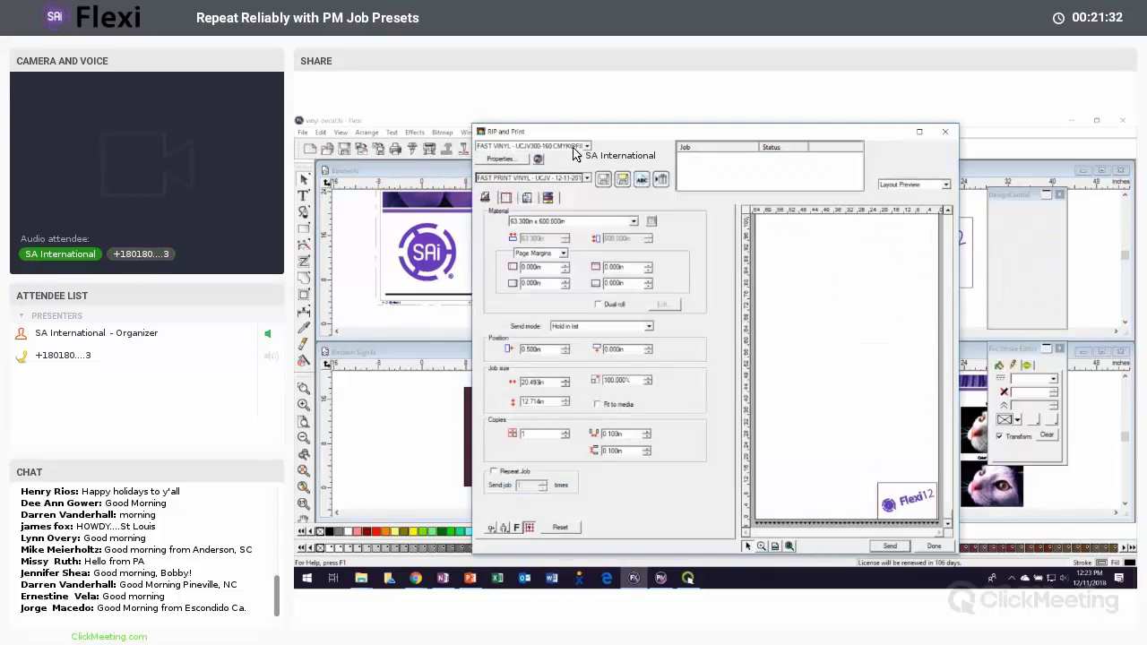
pyautogui.click(576, 147)
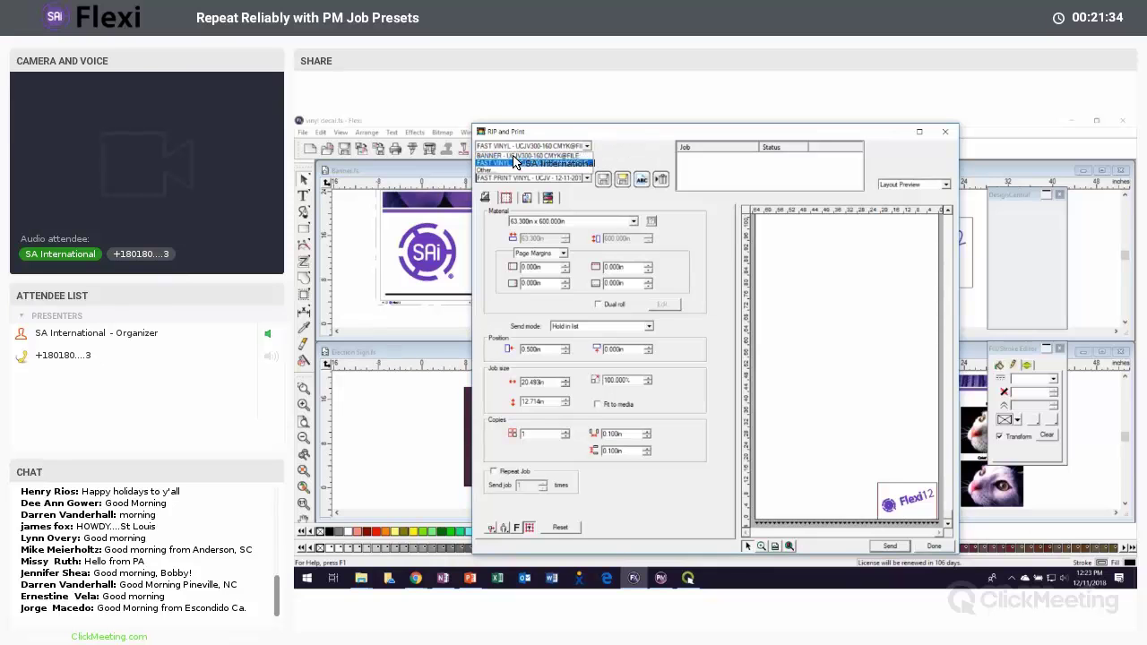
pyautogui.click(519, 163)
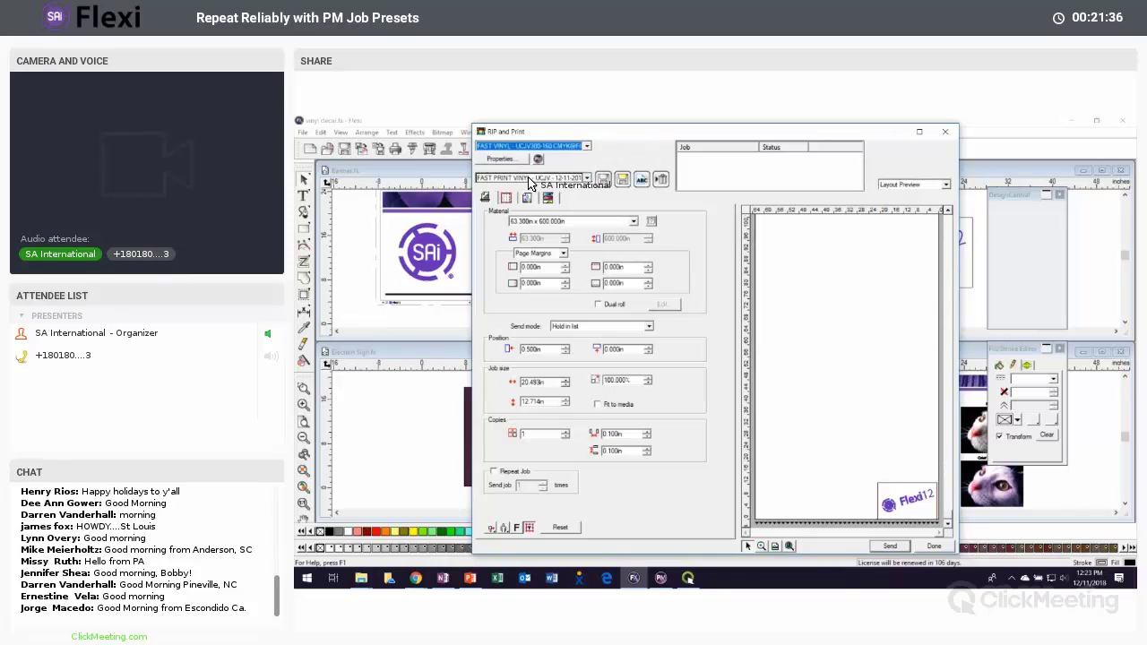
pyautogui.click(529, 178)
pyautogui.click(530, 183)
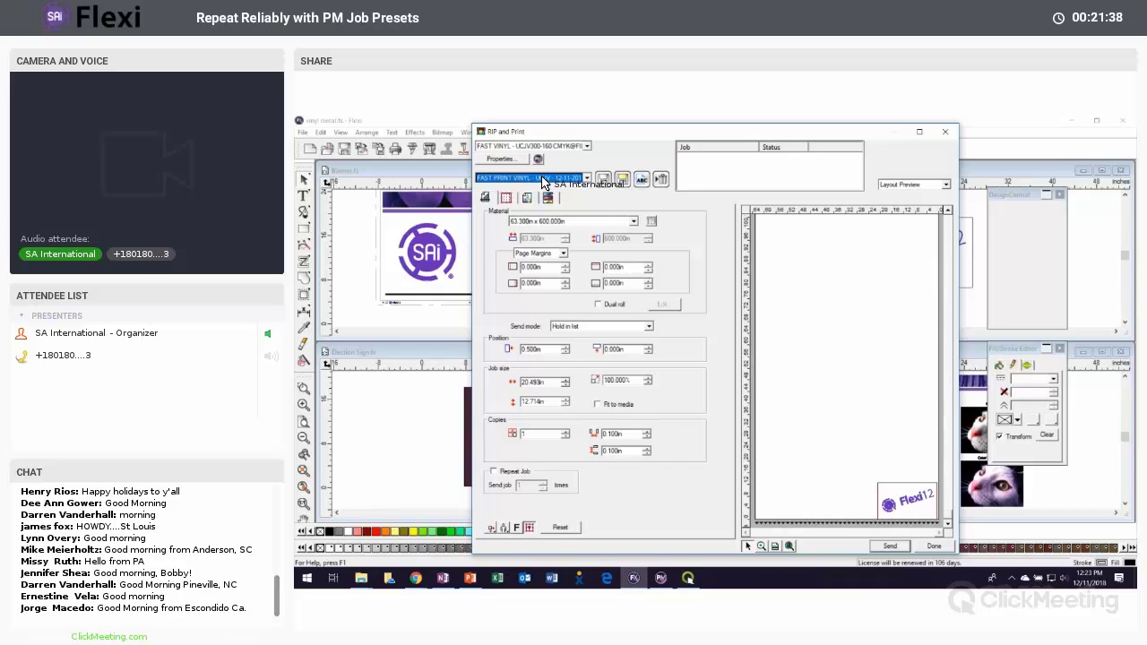
# Step: Switch the print job to the BANNER - UCJV300-160 CMYK setup with the QUICK BANNER - UCJV - 12-11-2018 preset and review its output settings
pyautogui.click(538, 146)
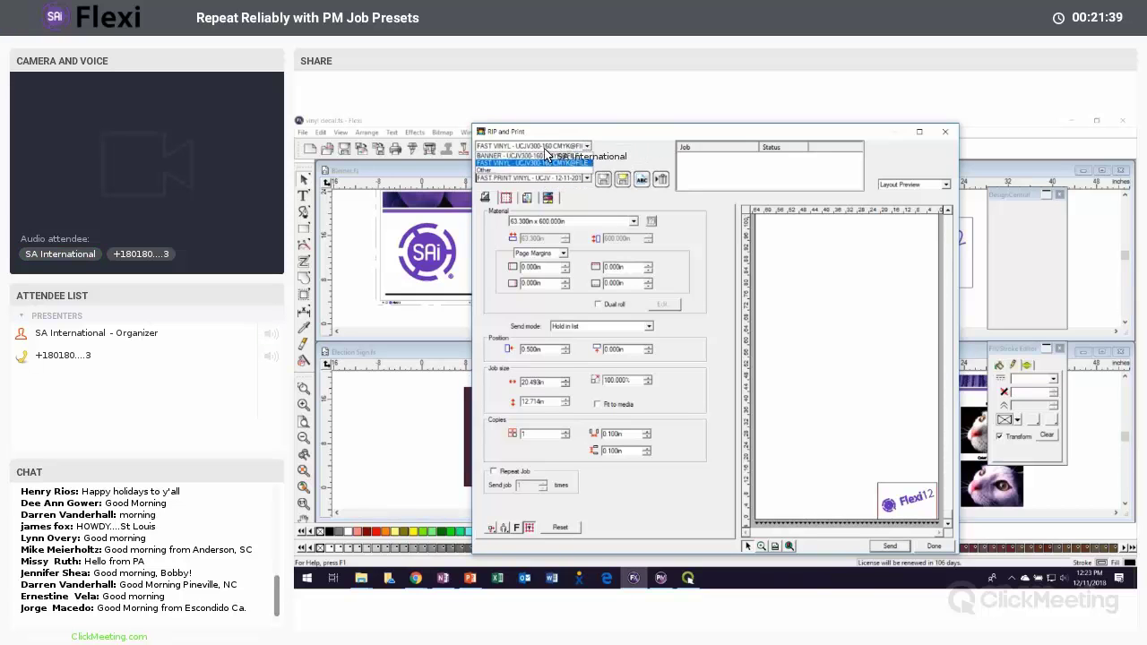
pyautogui.click(533, 157)
pyautogui.click(531, 178)
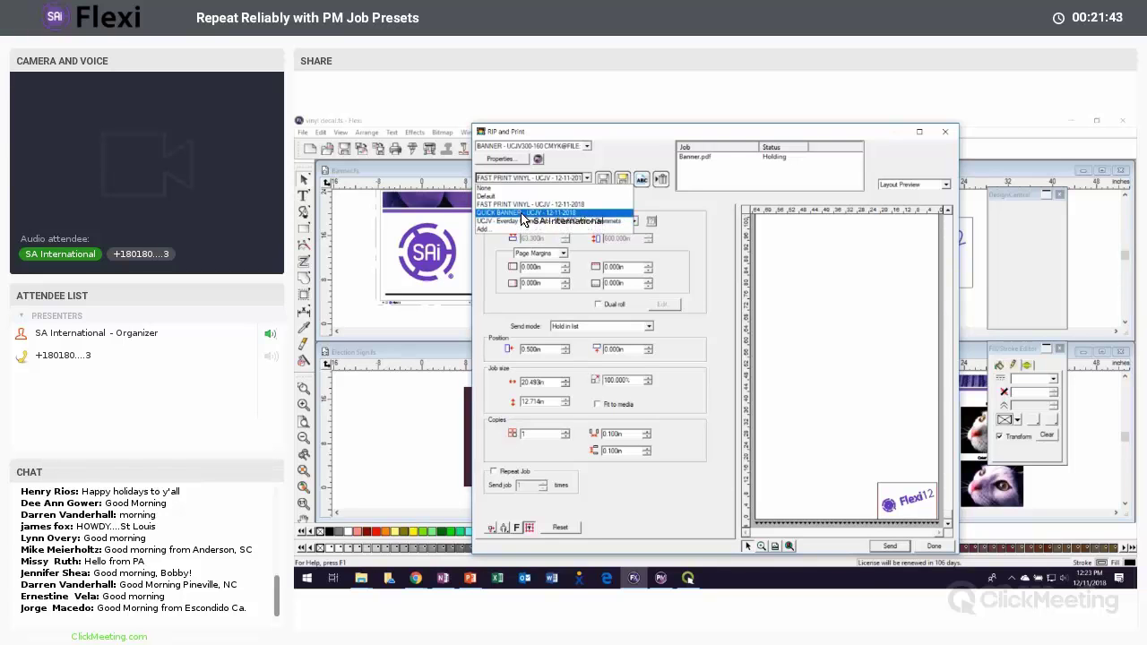
pyautogui.click(522, 213)
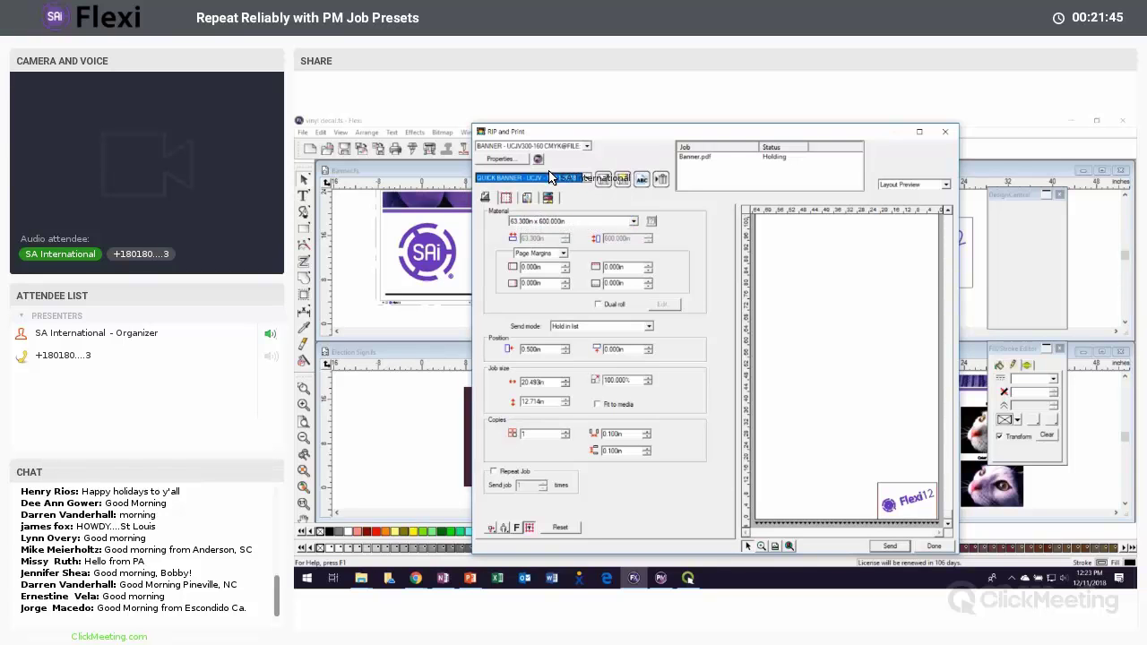
pyautogui.click(527, 198)
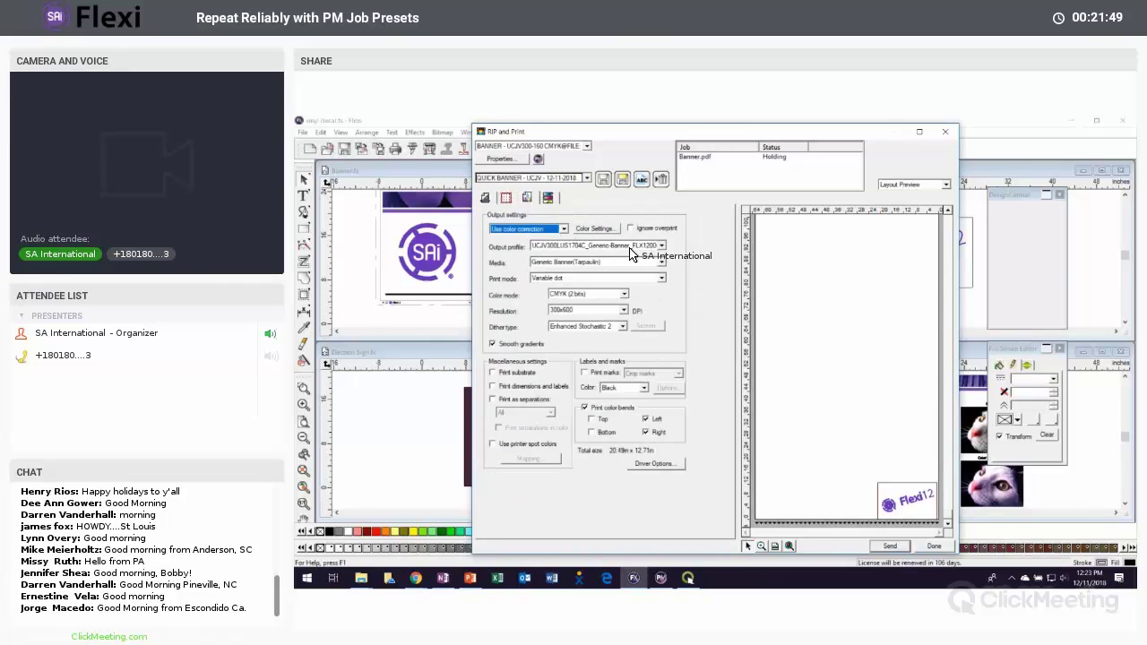
pyautogui.click(505, 198)
# Step: Send the vinyl decal to the FAST VINYL - UCJV300-160 CMYK setup and show that setup's queue in Production Manager
pyautogui.click(526, 146)
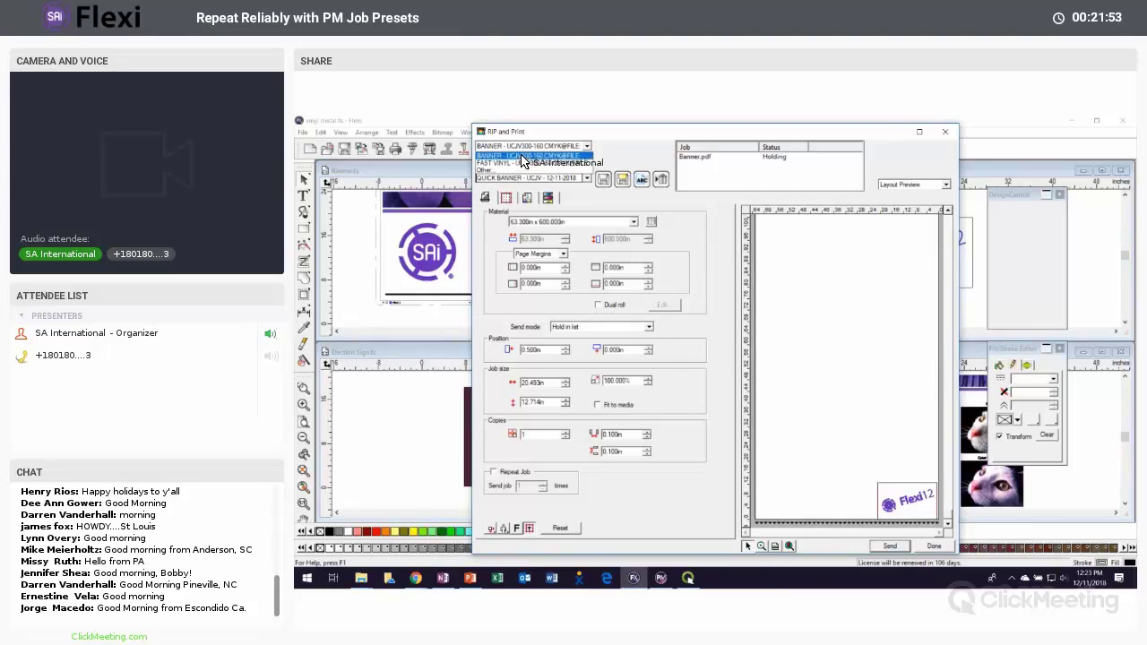
pyautogui.click(524, 163)
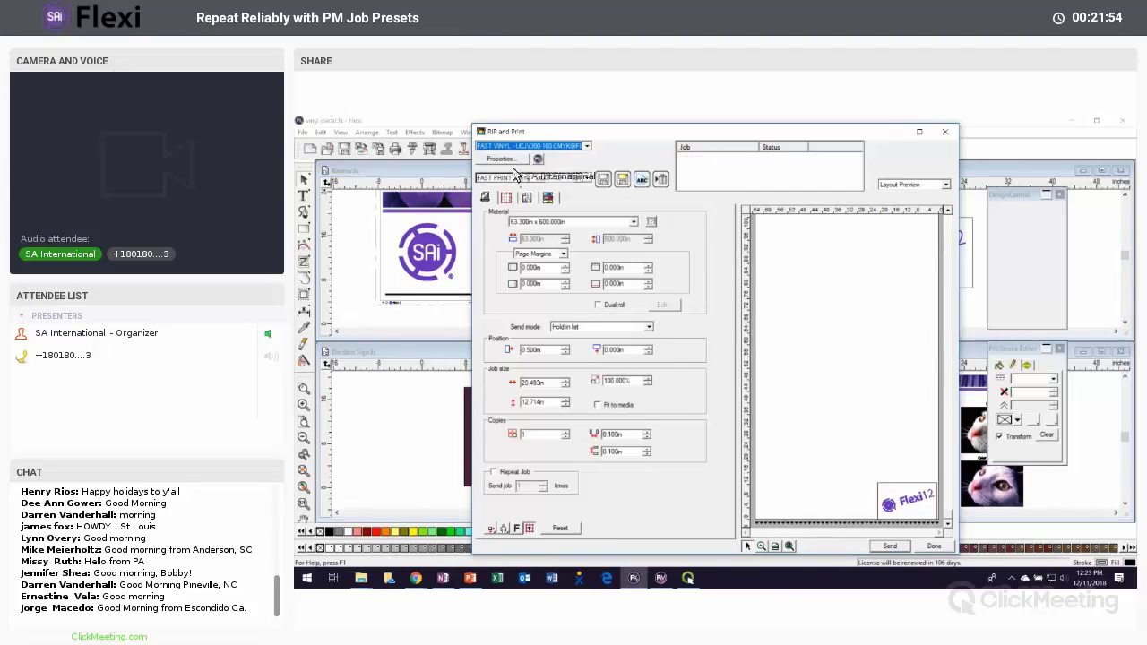
pyautogui.click(890, 547)
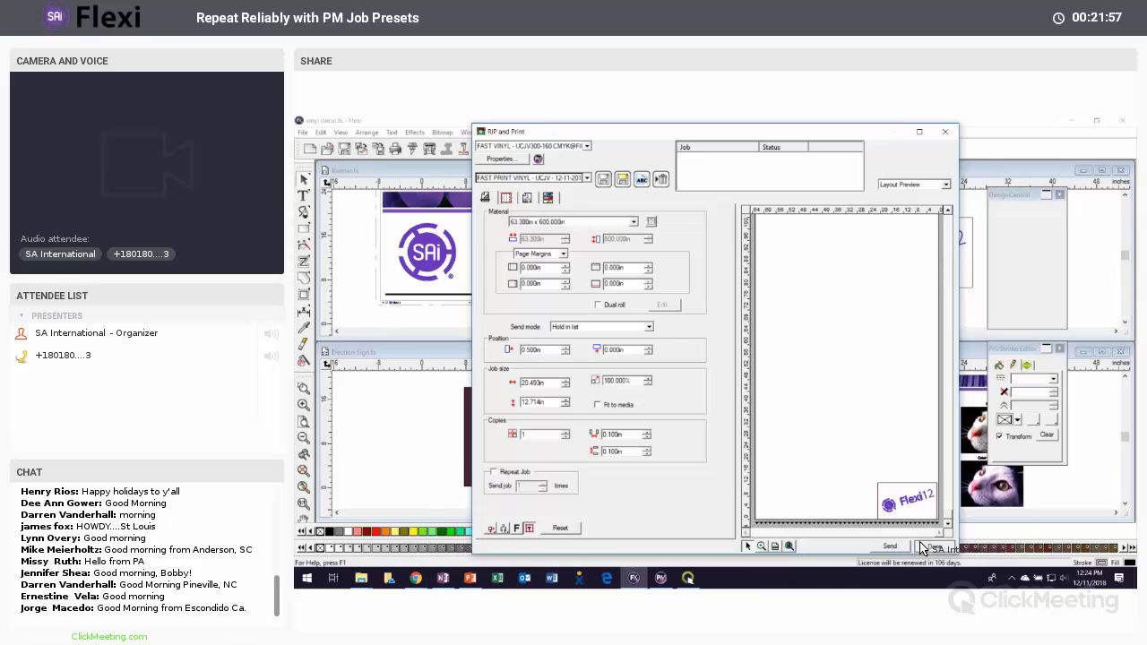
pyautogui.click(661, 579)
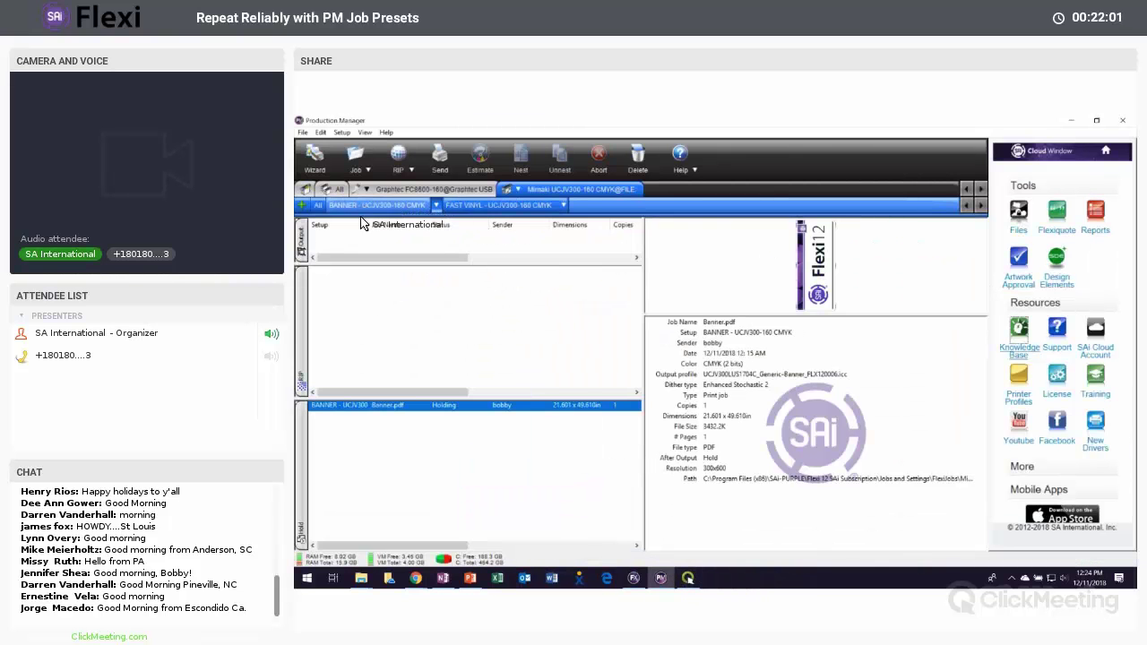
pyautogui.click(502, 206)
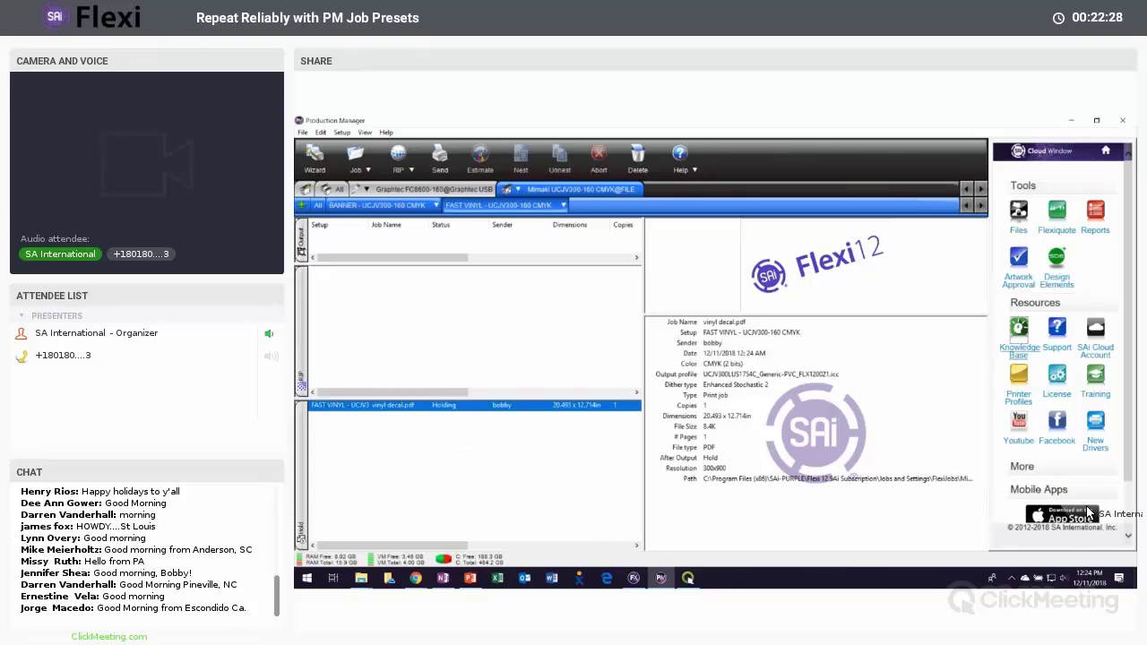
pyautogui.hotkey('alt', 'Tab')
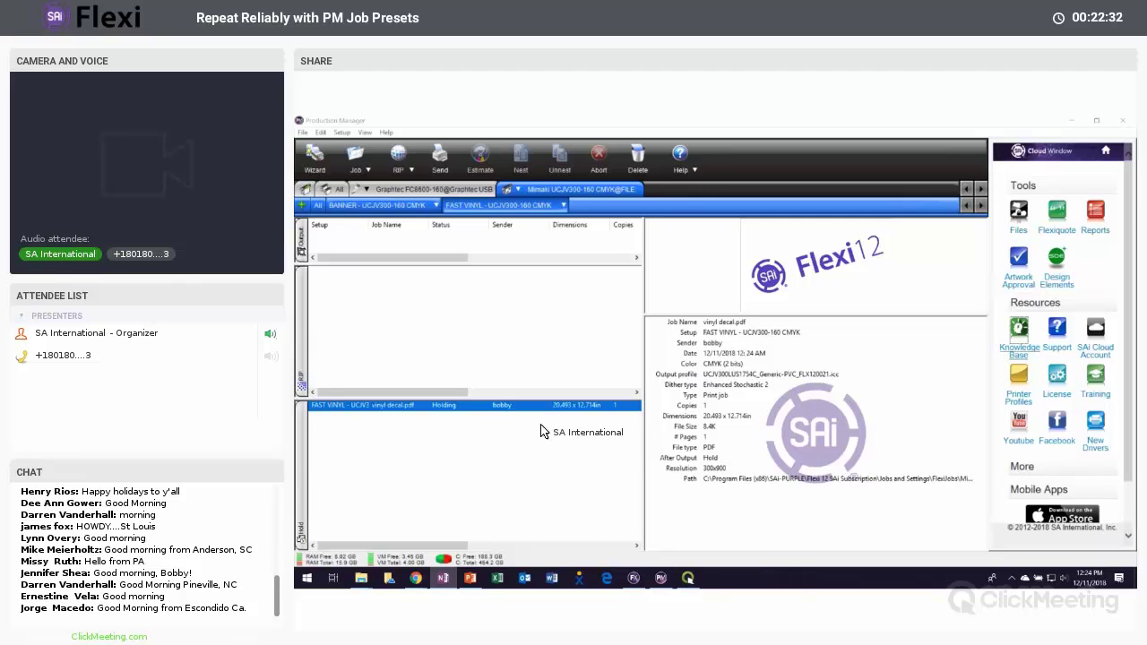
pyautogui.click(650, 129)
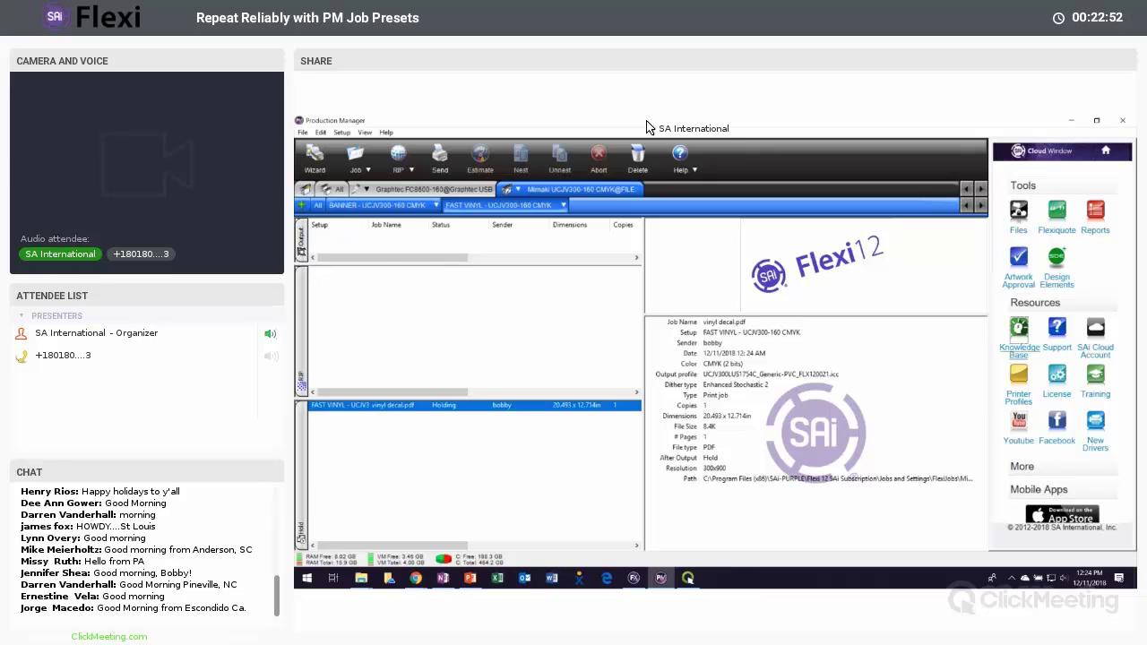
# Step: In the FAST VINYL default job properties, enable the knife offset for cutting and set it to 0.015 in
pyautogui.rightClick(498, 204)
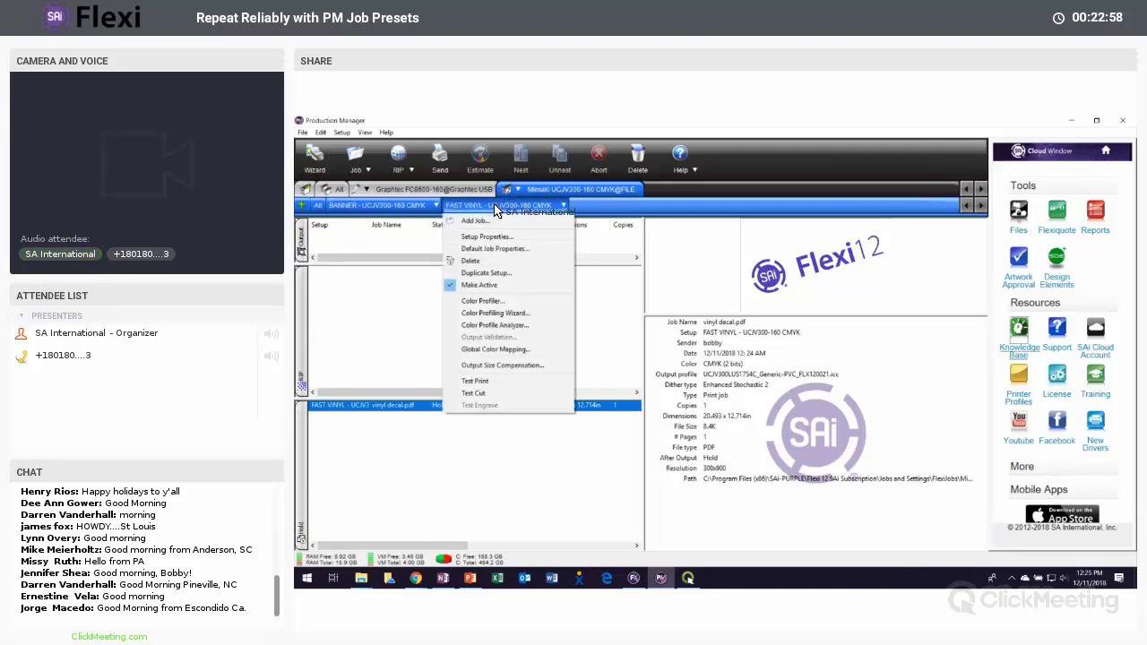
pyautogui.click(498, 250)
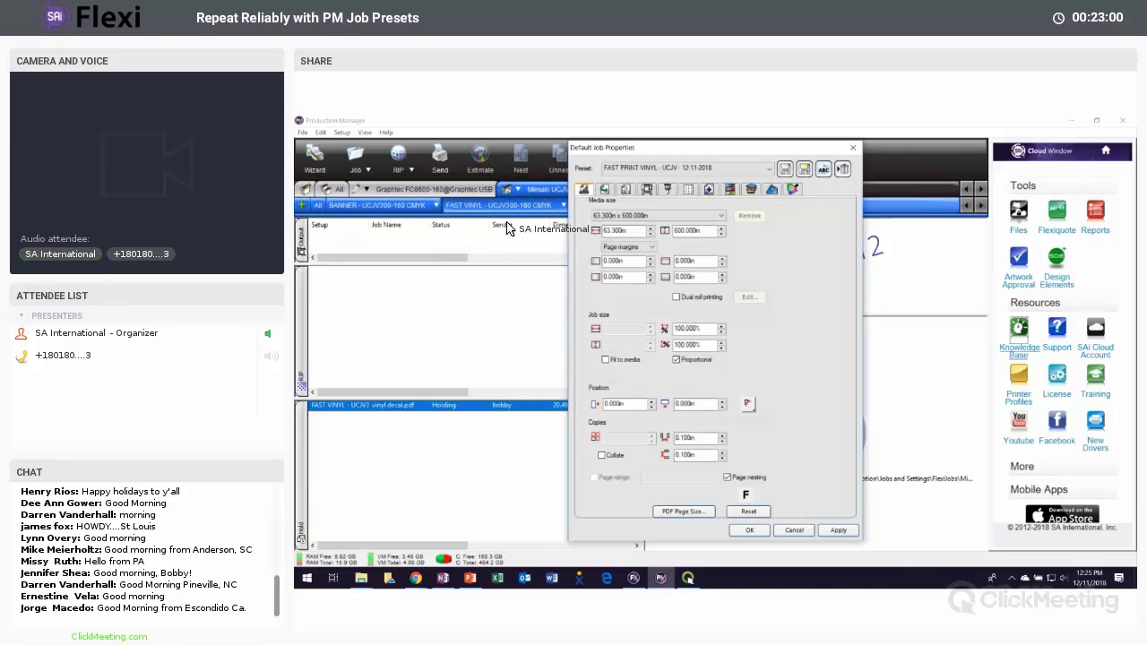
pyautogui.click(667, 190)
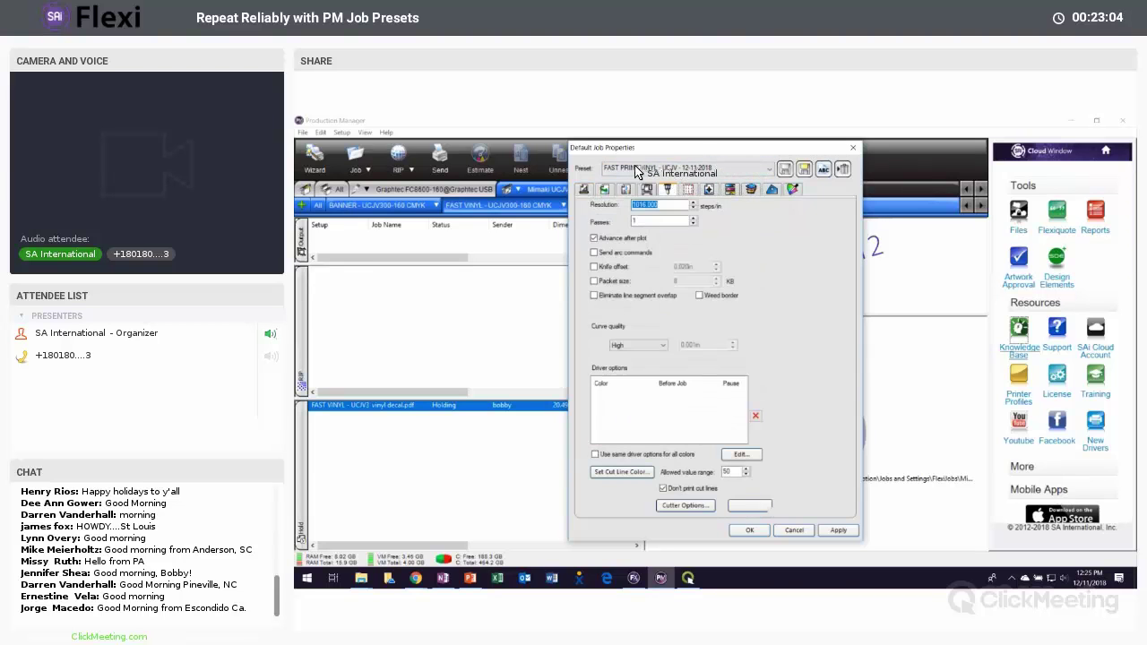
pyautogui.click(594, 267)
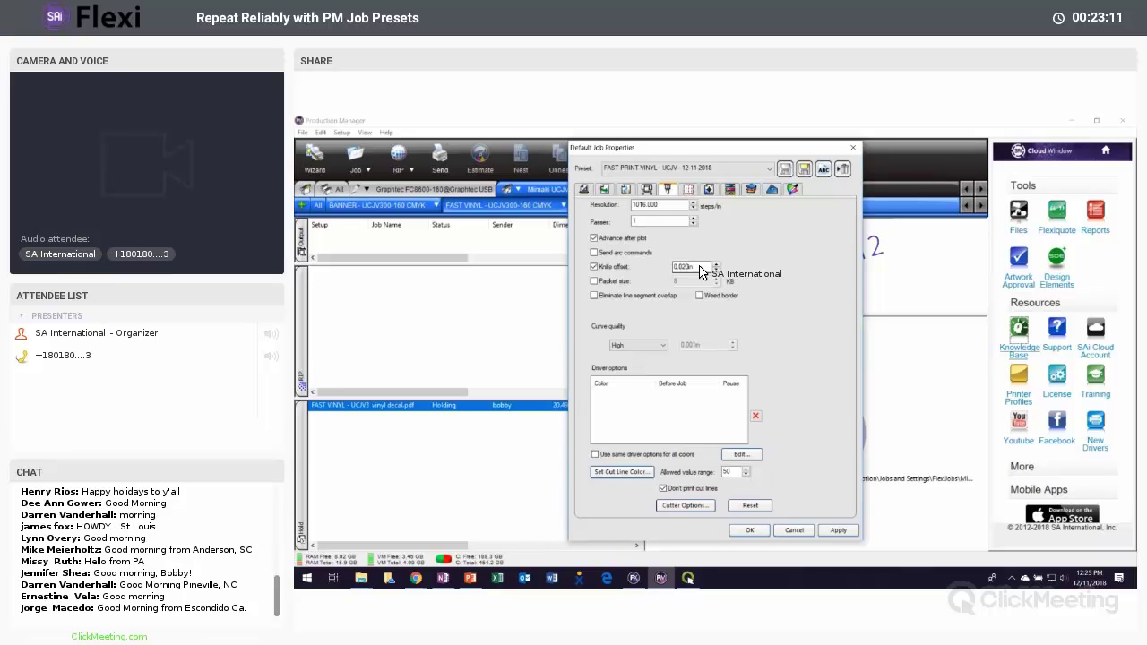
pyautogui.doubleClick(689, 273)
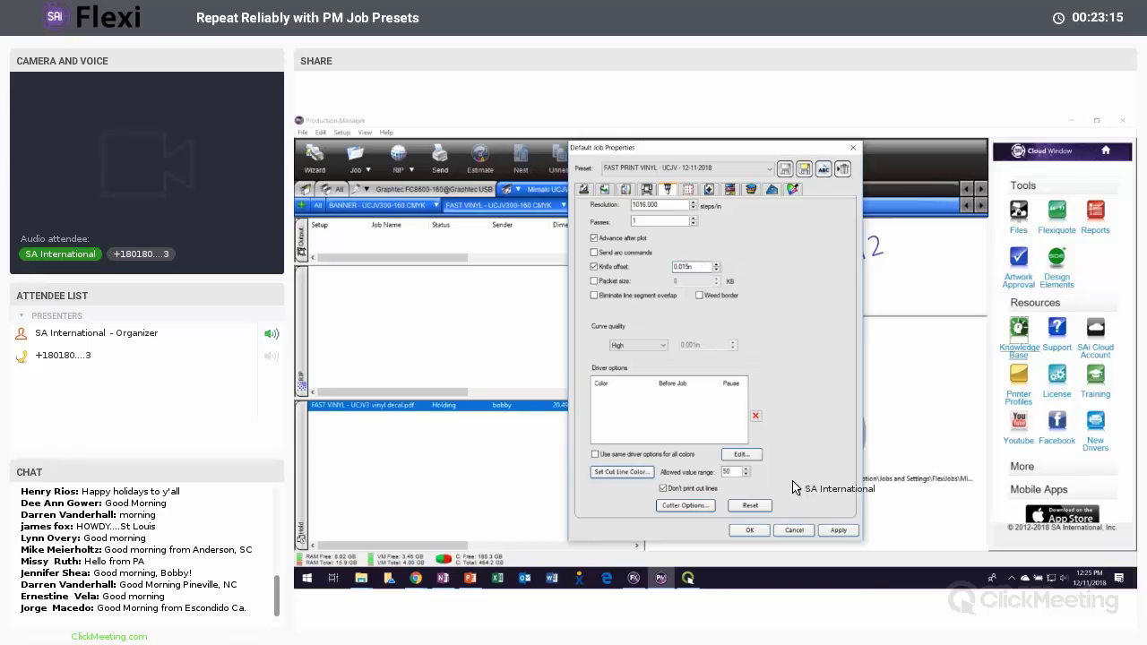
# Step: Start saving the job properties as a new preset with the selected tabs, cancel at the naming stage, and close the default job properties
pyautogui.click(805, 170)
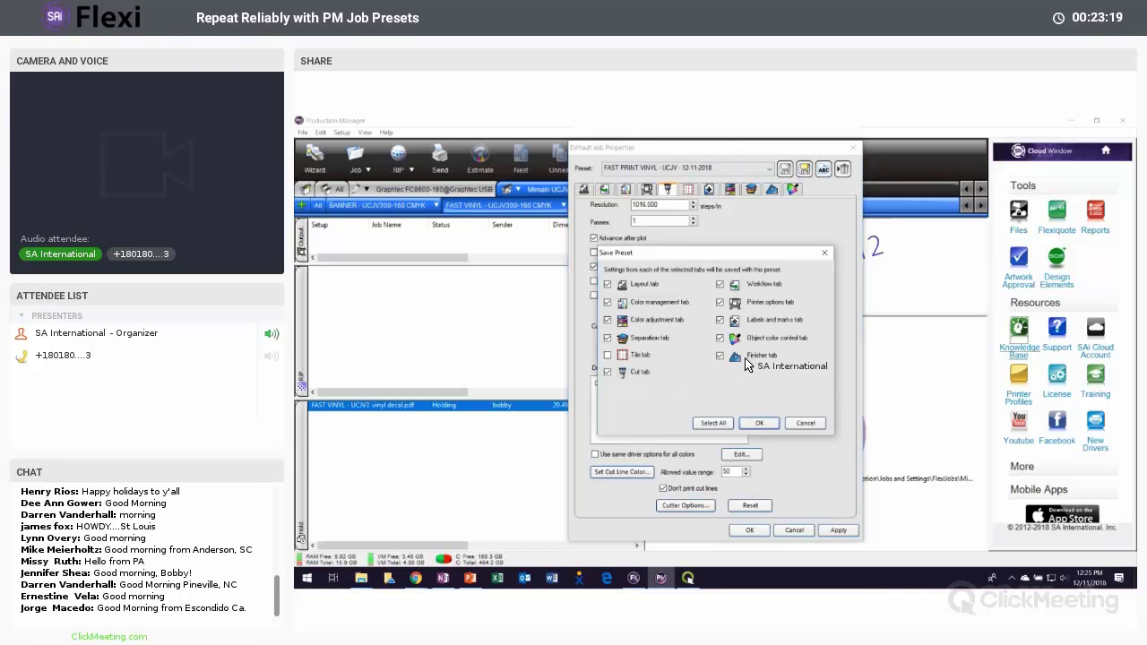
pyautogui.click(762, 415)
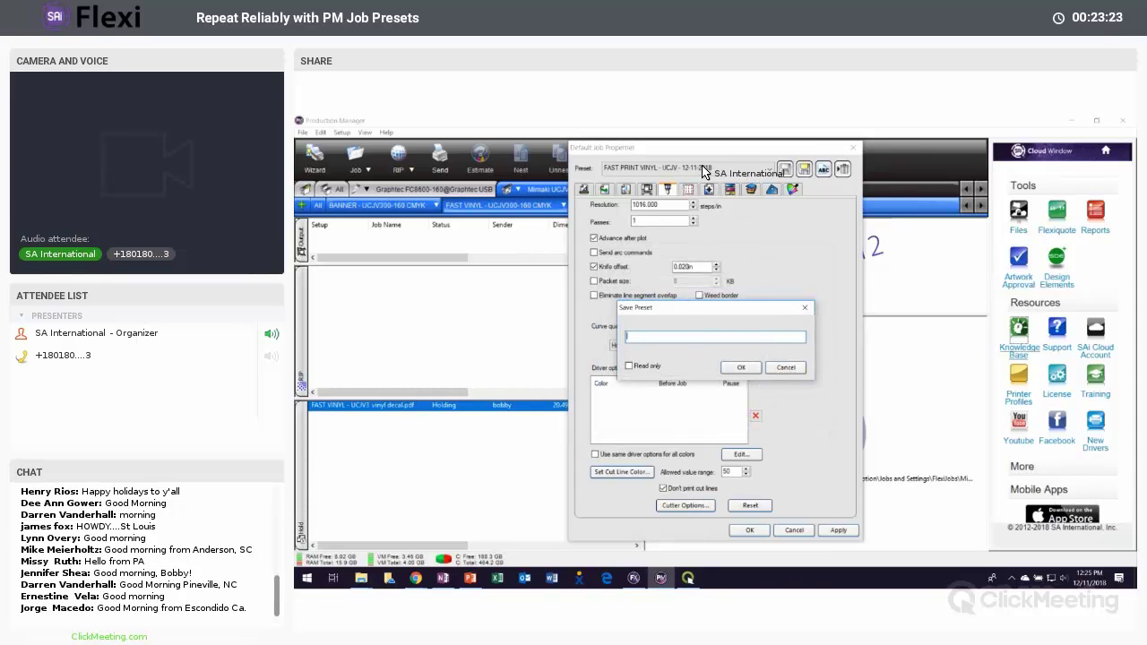
pyautogui.click(782, 368)
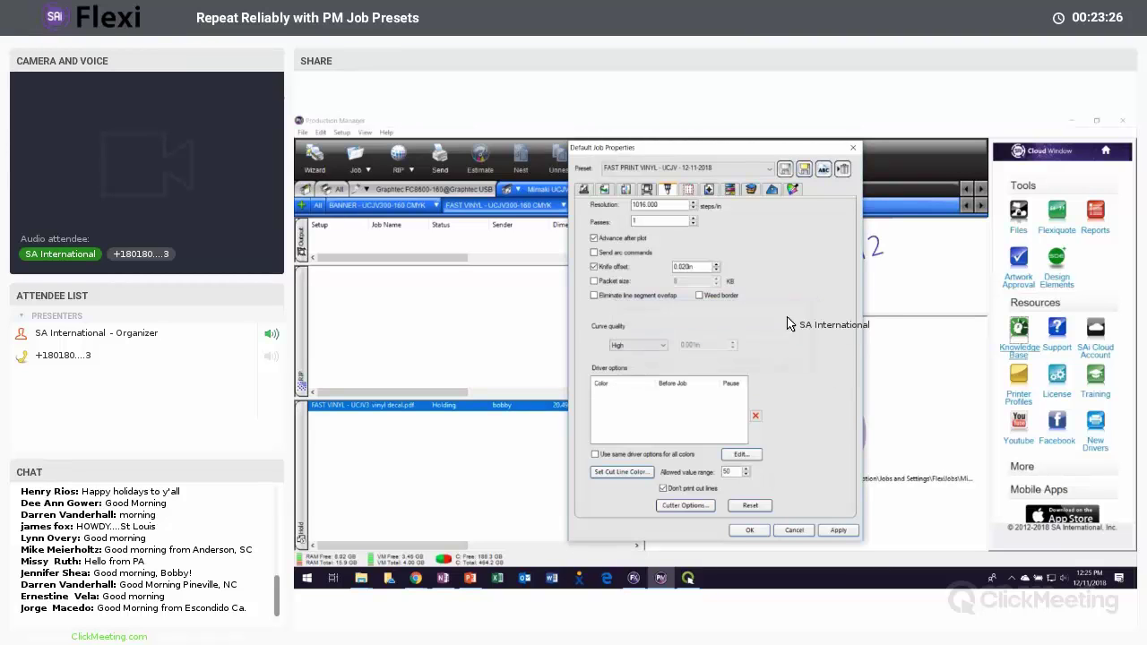
pyautogui.click(836, 530)
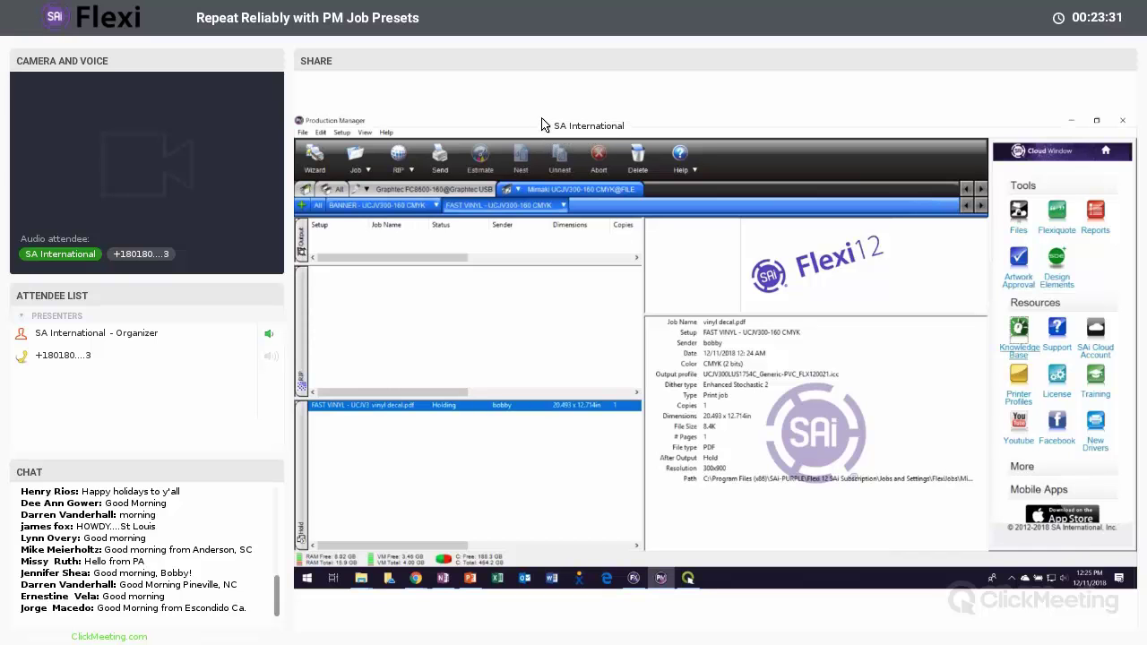
# Step: View the Graphtec cutter's queue and return to the Mimaki's BANNER - UCJV300-160 CMYK queue
pyautogui.click(472, 189)
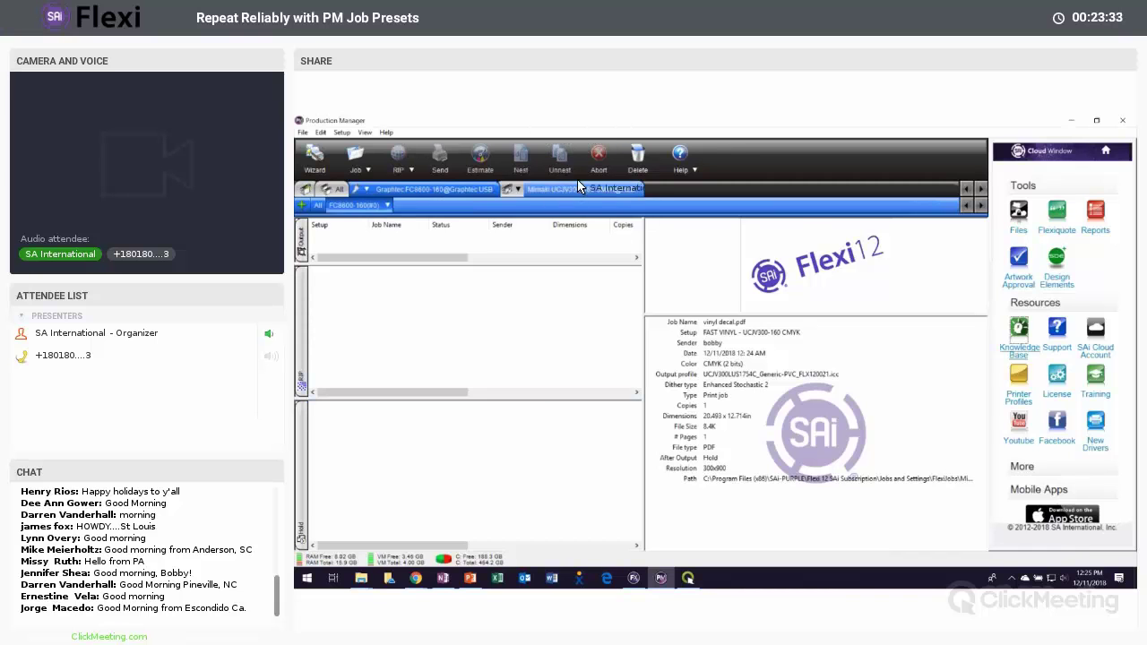
pyautogui.click(579, 186)
pyautogui.click(381, 206)
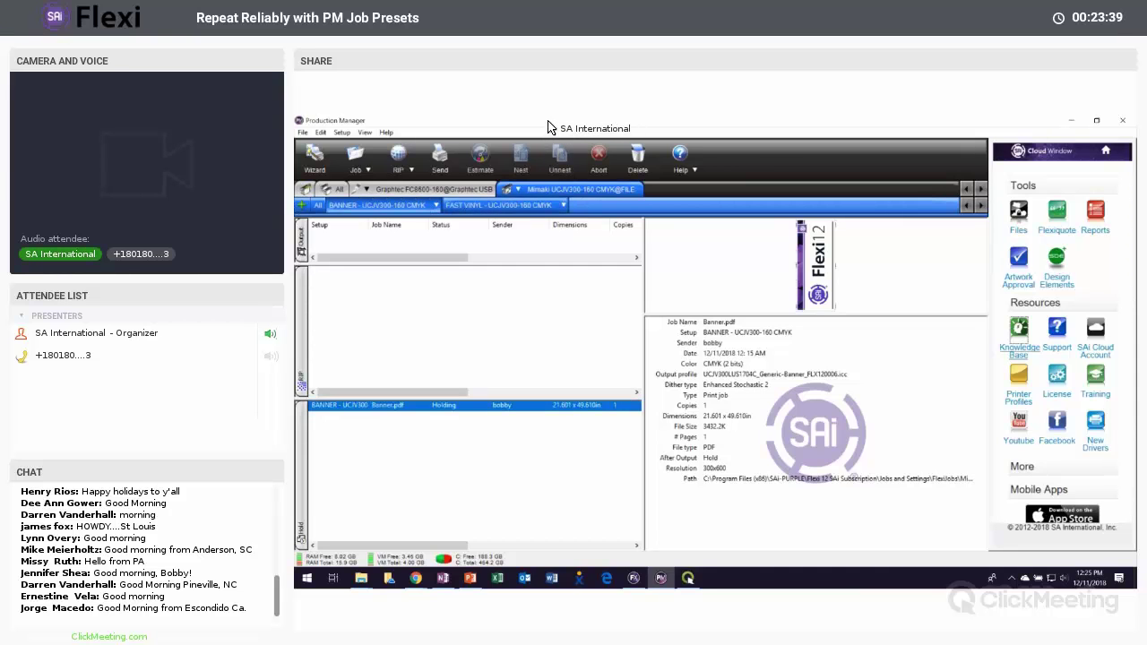
# Step: Switch to the browser, open the home page of Flexi's Knowledge Base, and search it for PRESETS
pyautogui.click(1134, 383)
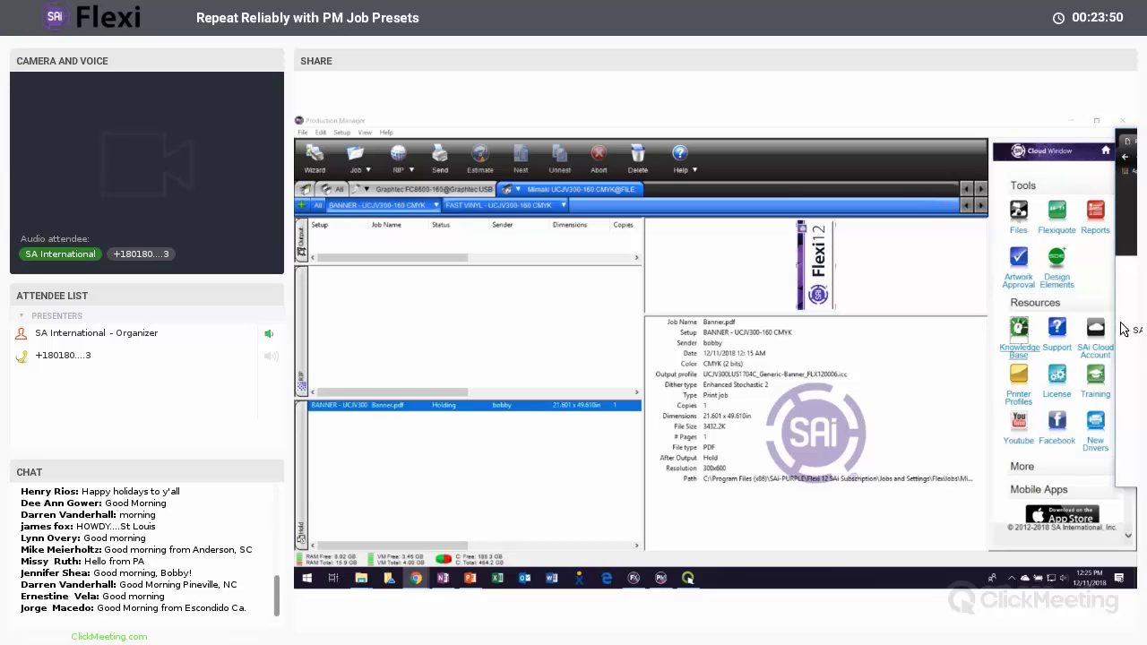
pyautogui.press('super+shift+Left')
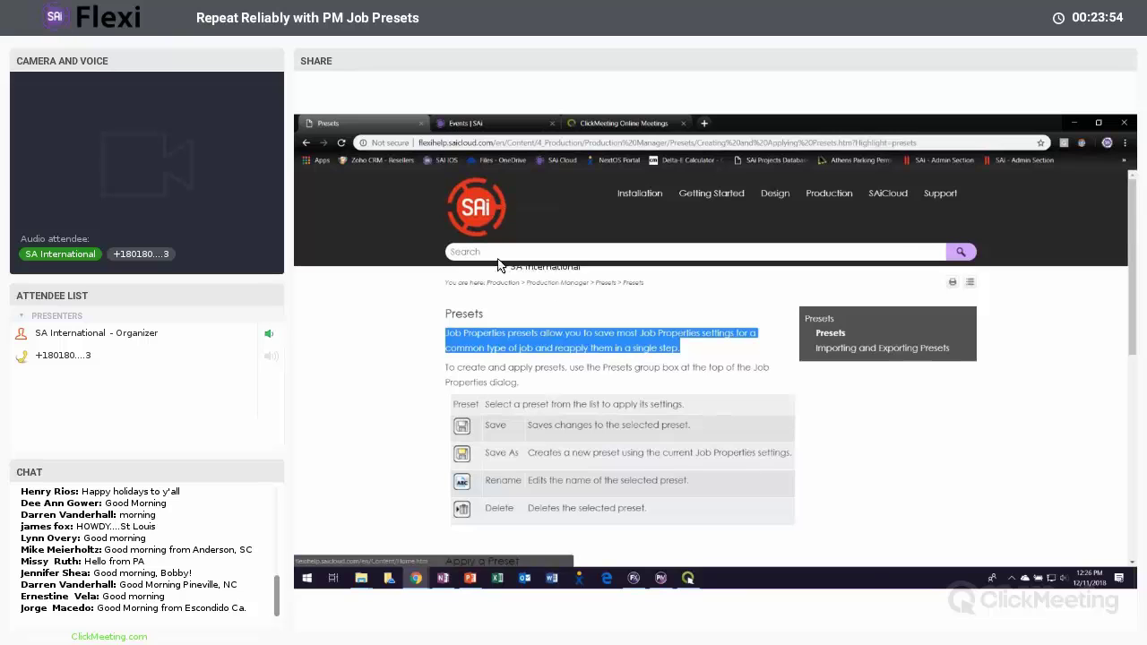
pyautogui.click(490, 206)
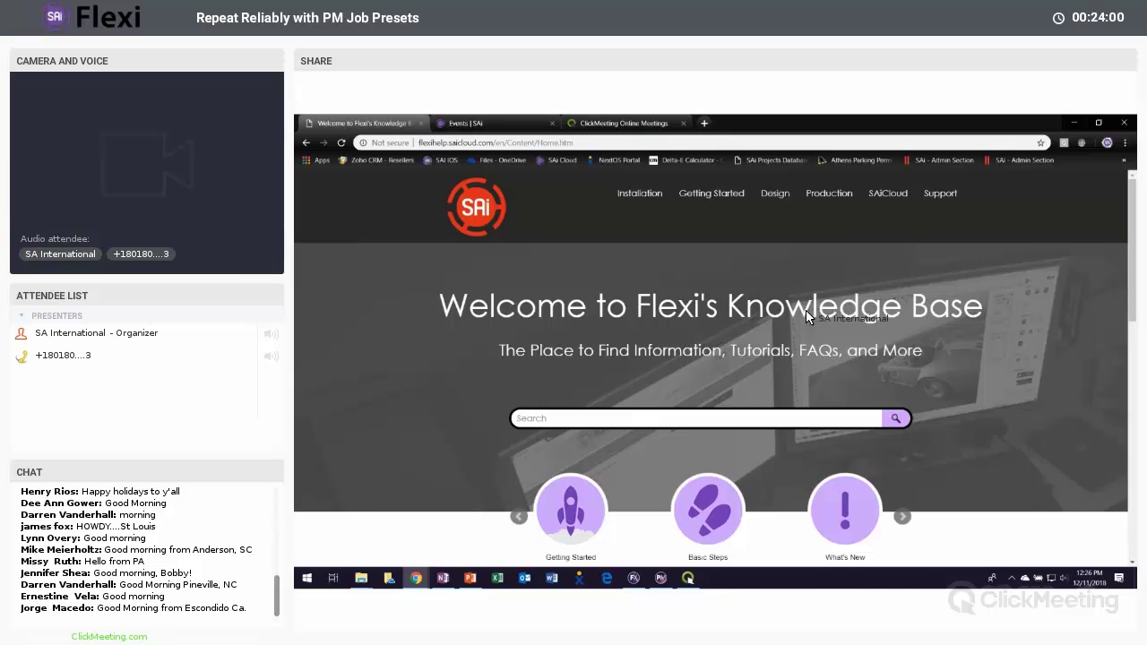
pyautogui.write('RESETS')
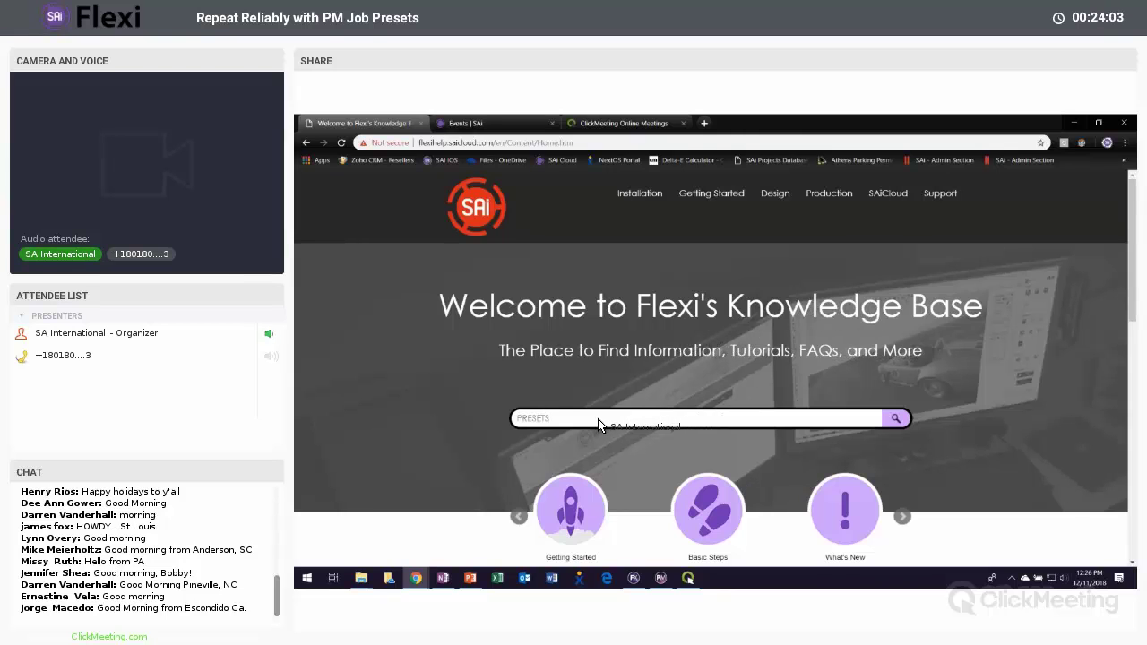
pyautogui.press('Return')
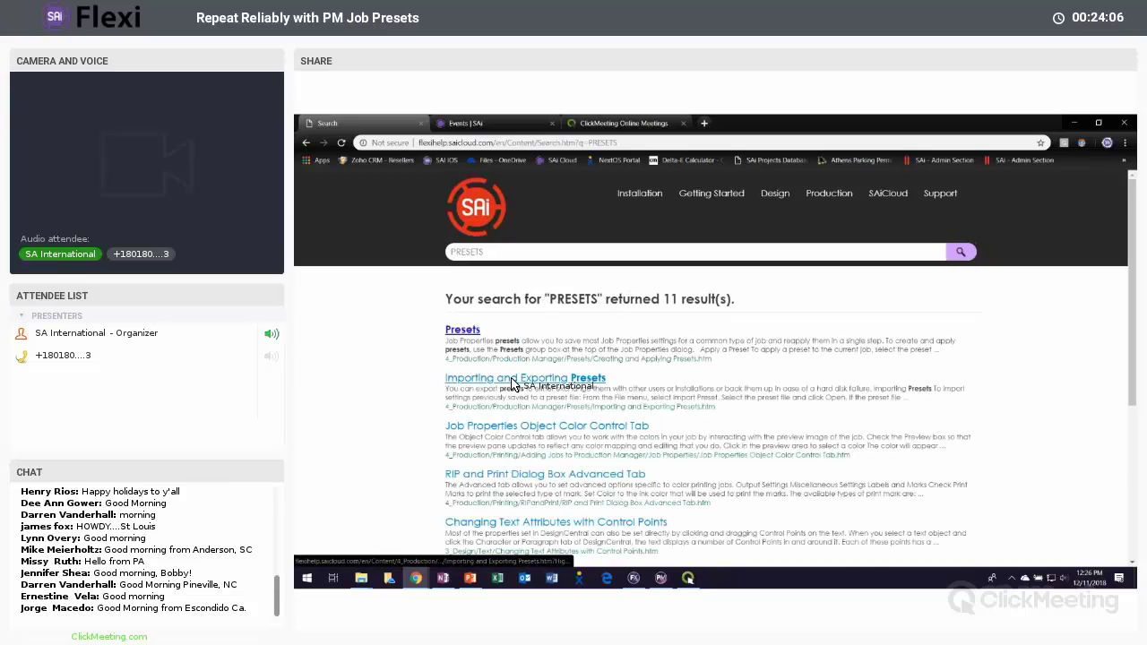
# Step: Open the Presets article and read through its sections on applying, creating and updating a preset
pyautogui.click(461, 331)
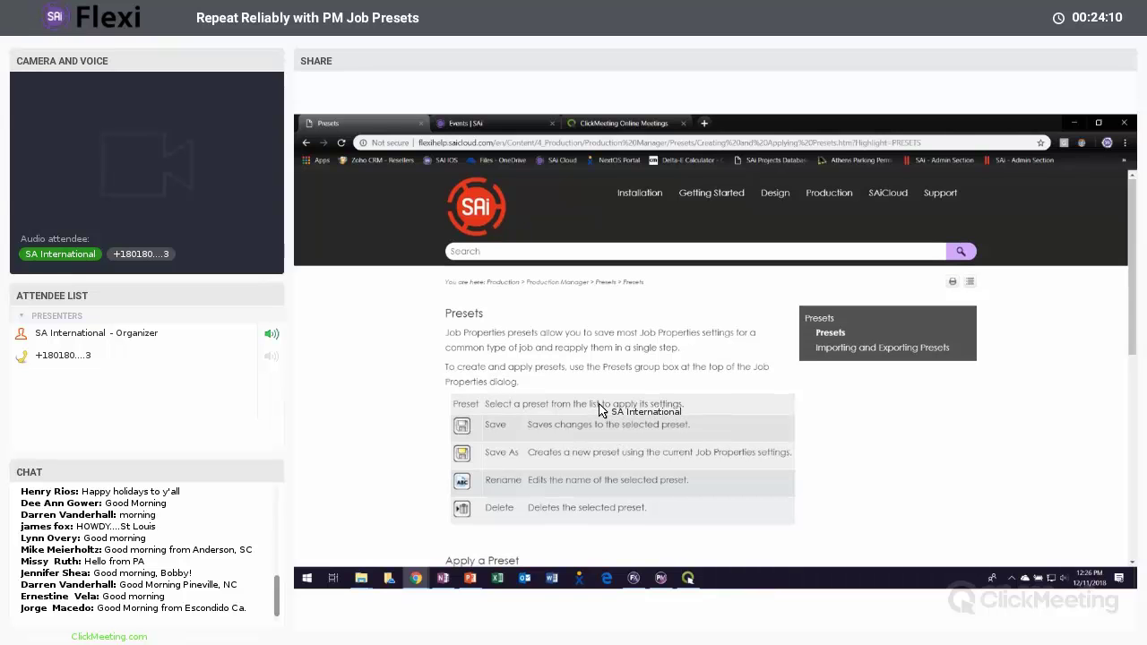
pyautogui.scroll(-3, 600, 409)
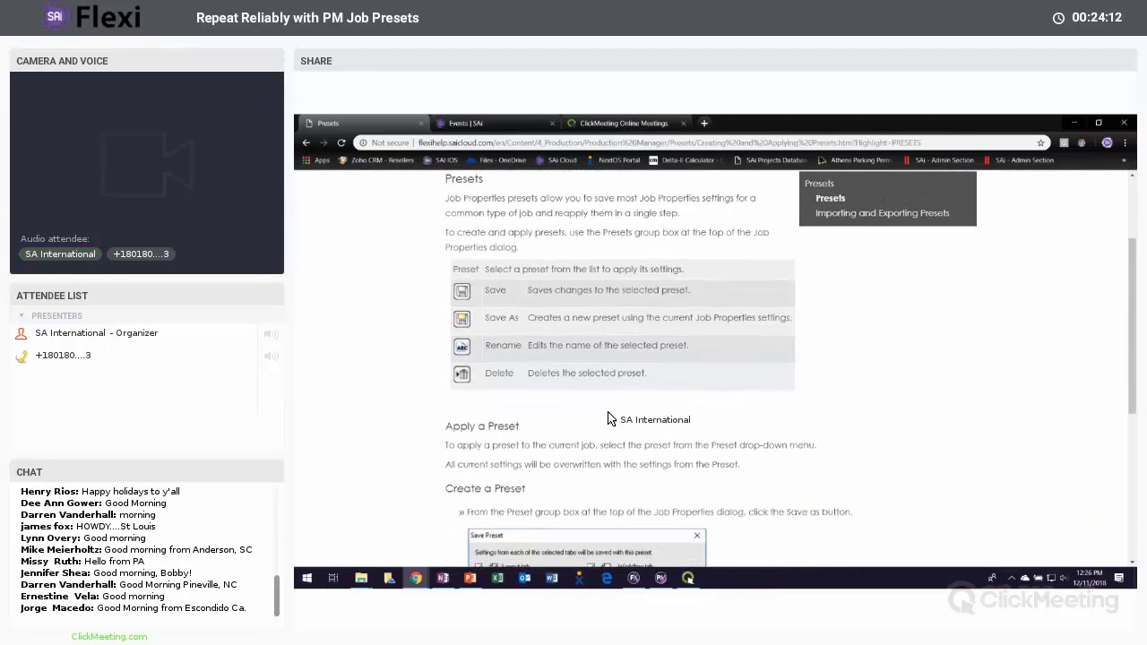
pyautogui.scroll(-6, 607, 419)
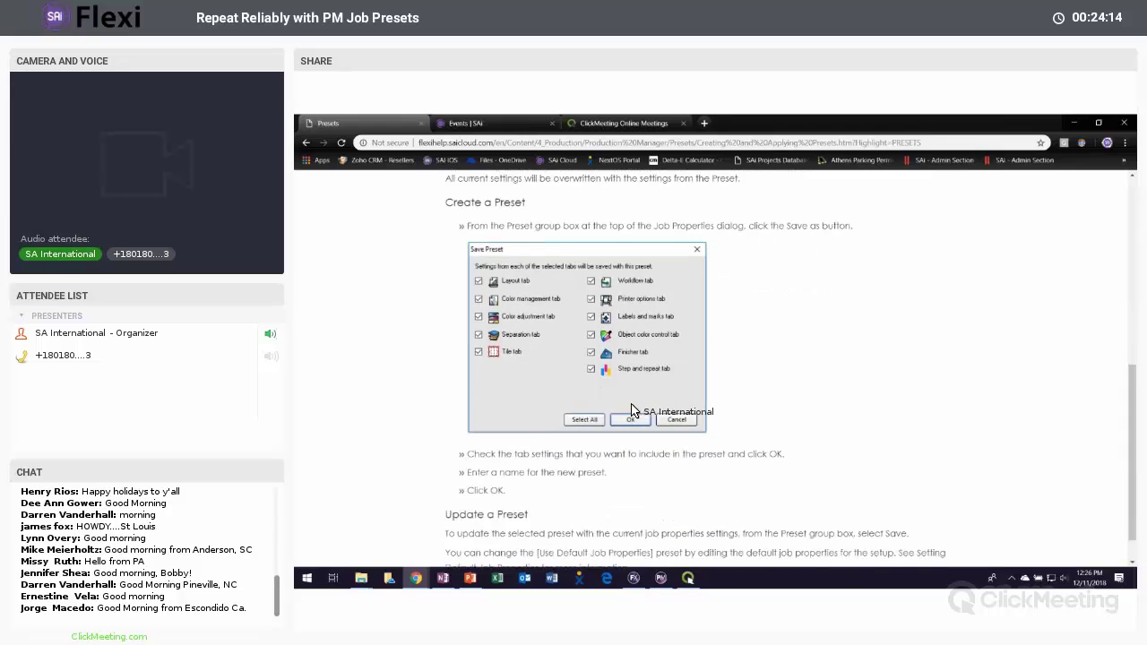
# Step: Finish reading the Presets article, return to Production Manager, and show the FAST VINYL - UCJV300-160 CMYK queue
pyautogui.scroll(-1, 630, 409)
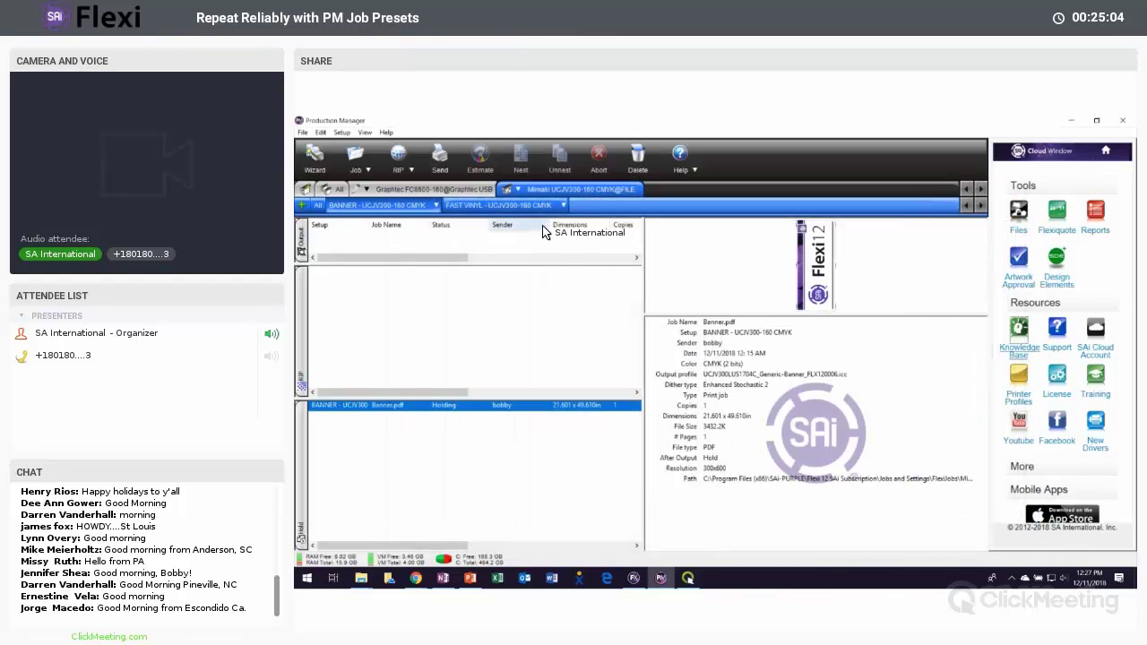
pyautogui.click(489, 207)
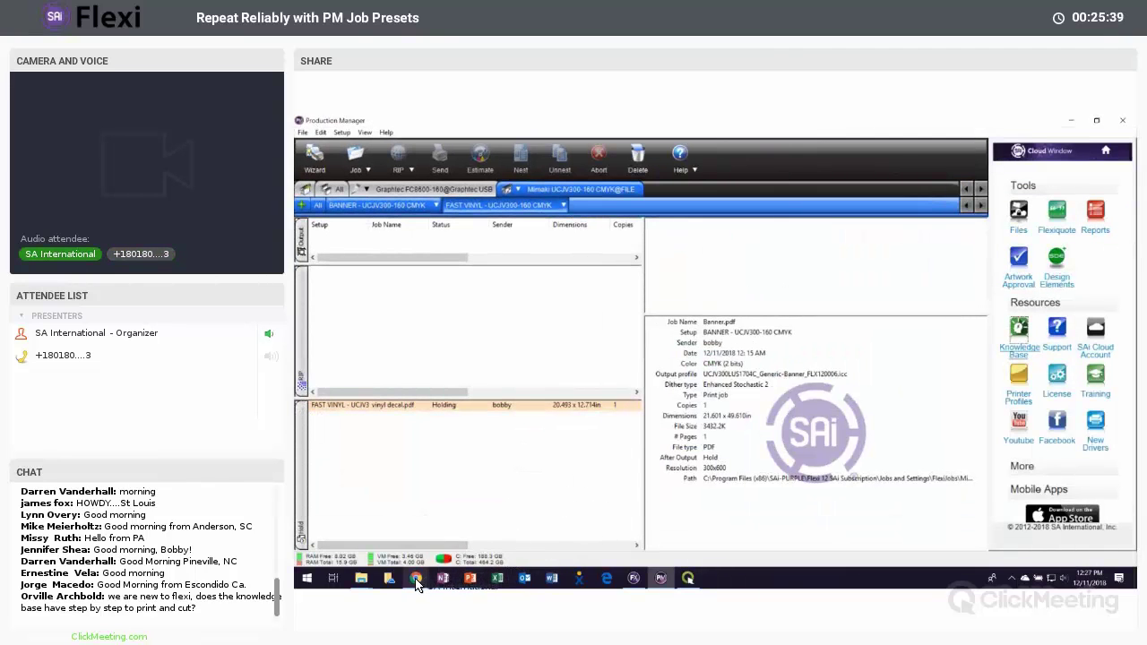
# Step: Switch back to the Presets article in the browser, return to its introduction, and browse the help site's Design topics, including Working with files
pyautogui.click(475, 518)
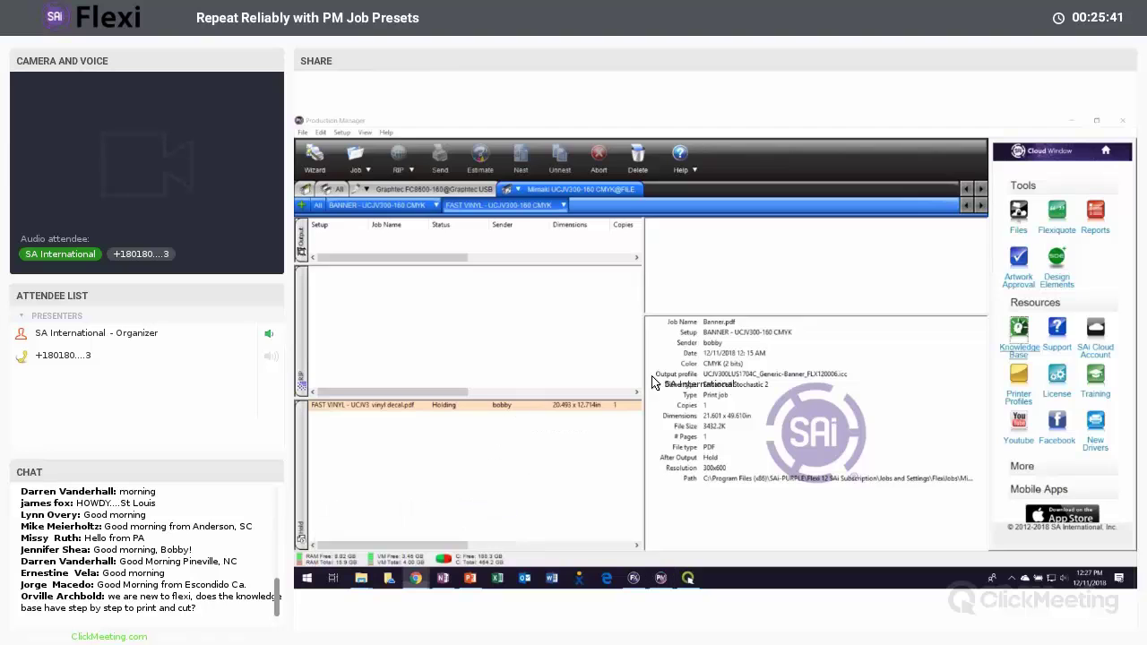
pyautogui.scroll(4, 778, 335)
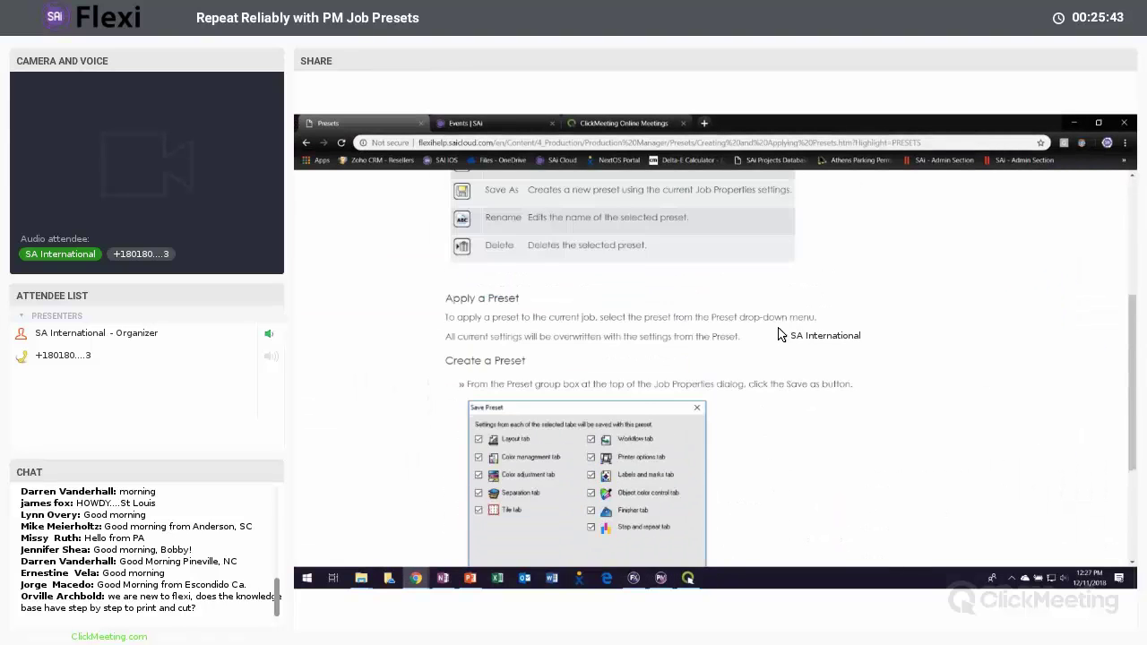
pyautogui.scroll(5, 778, 335)
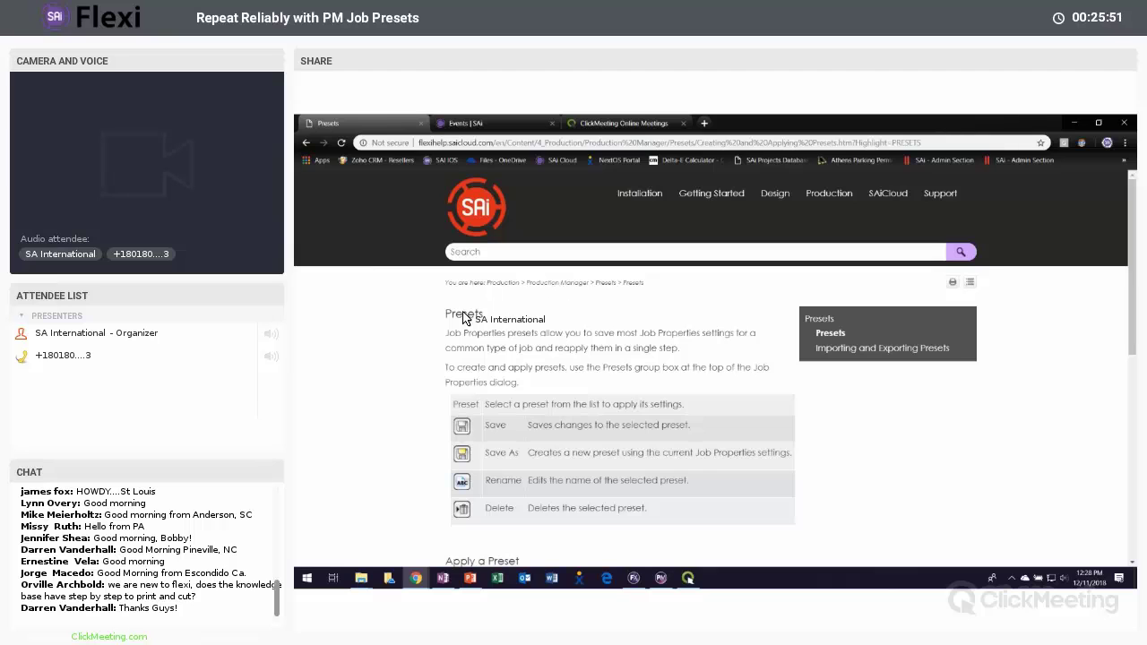
pyautogui.moveTo(446, 313); pyautogui.dragTo(491, 316)
pyautogui.click(496, 337)
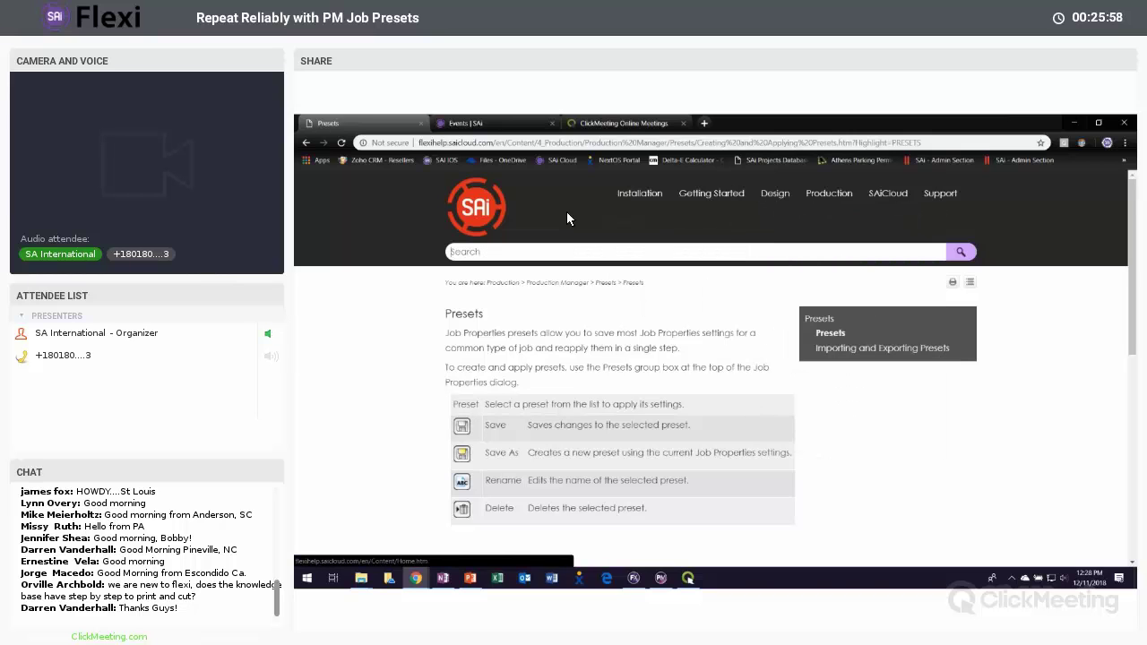
pyautogui.moveTo(783, 203)
pyautogui.moveTo(826, 201)
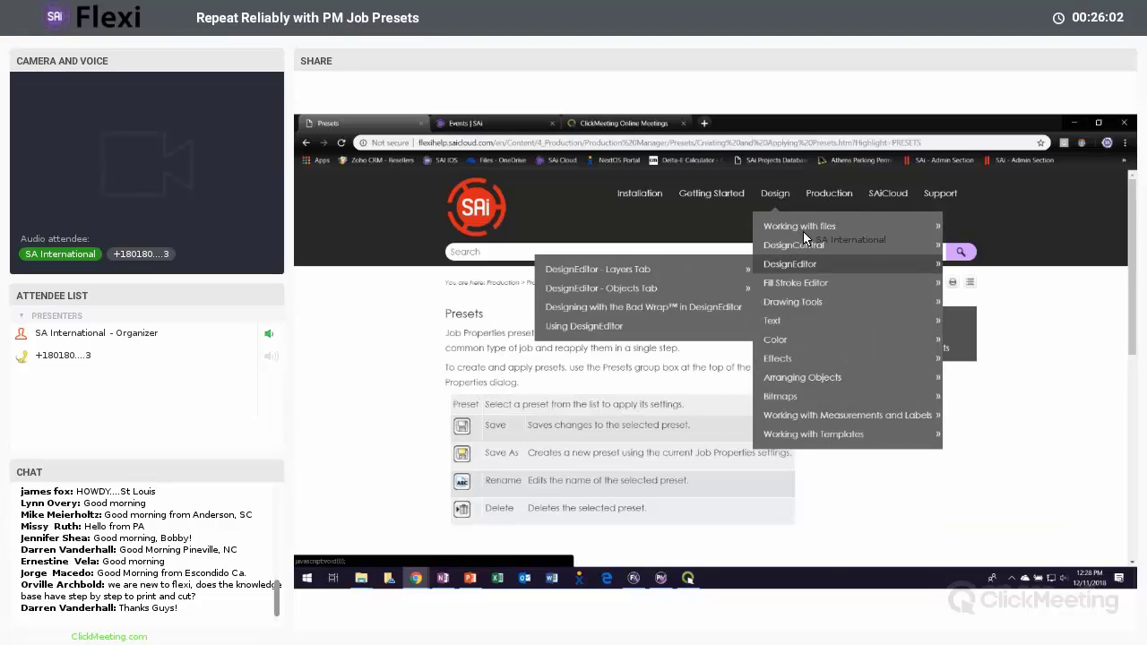
pyautogui.moveTo(807, 229)
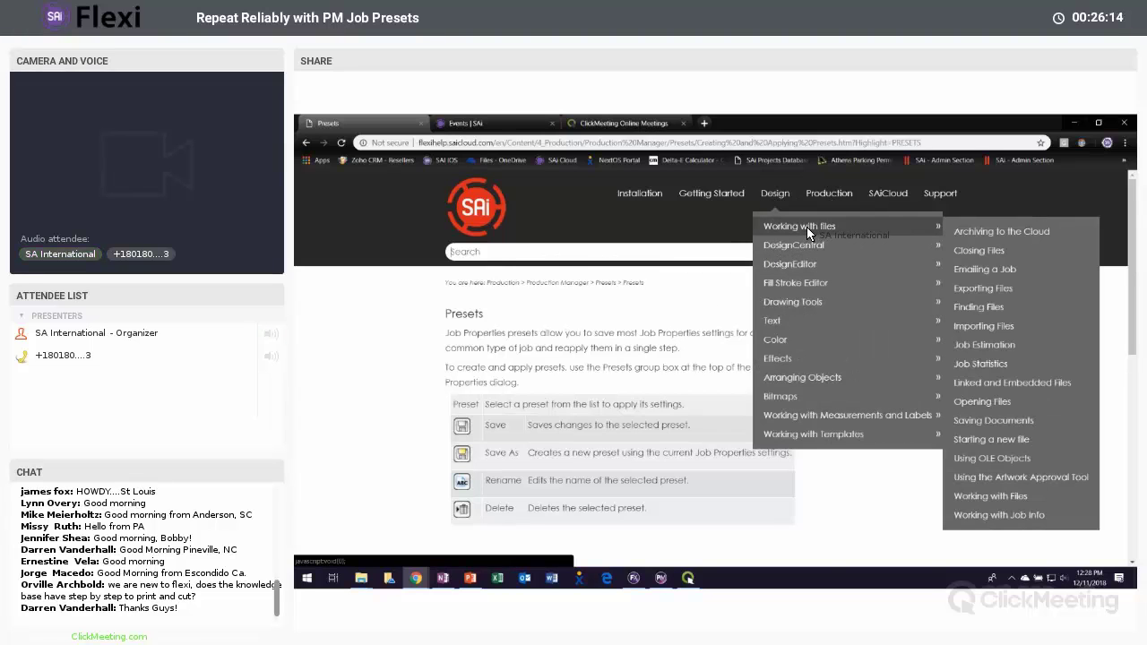
pyautogui.moveTo(804, 320)
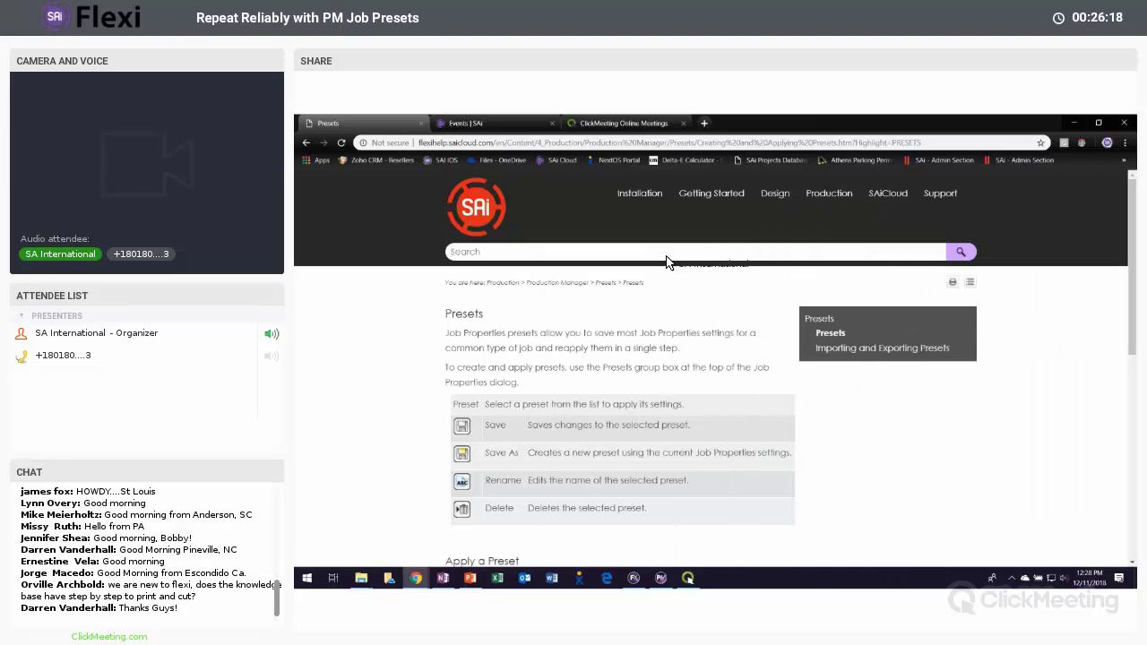
# Step: Search the knowledge base for CONTOUR CUT and open the article Making your first contour cut job
pyautogui.write('CUT')
pyautogui.press('Return')
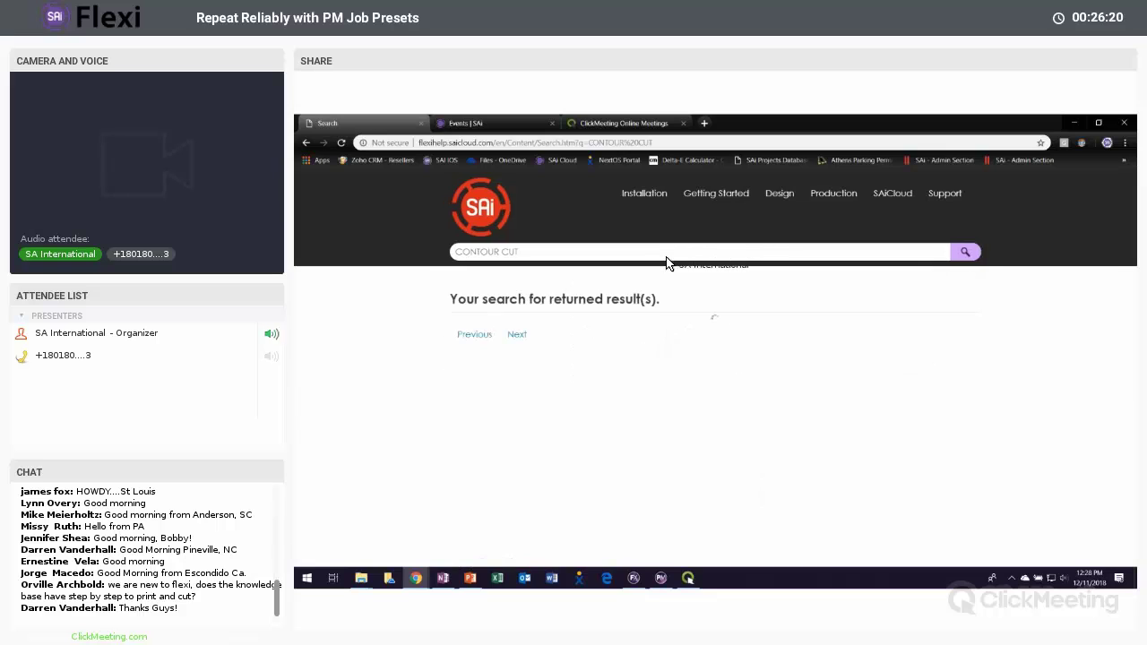
pyautogui.click(547, 331)
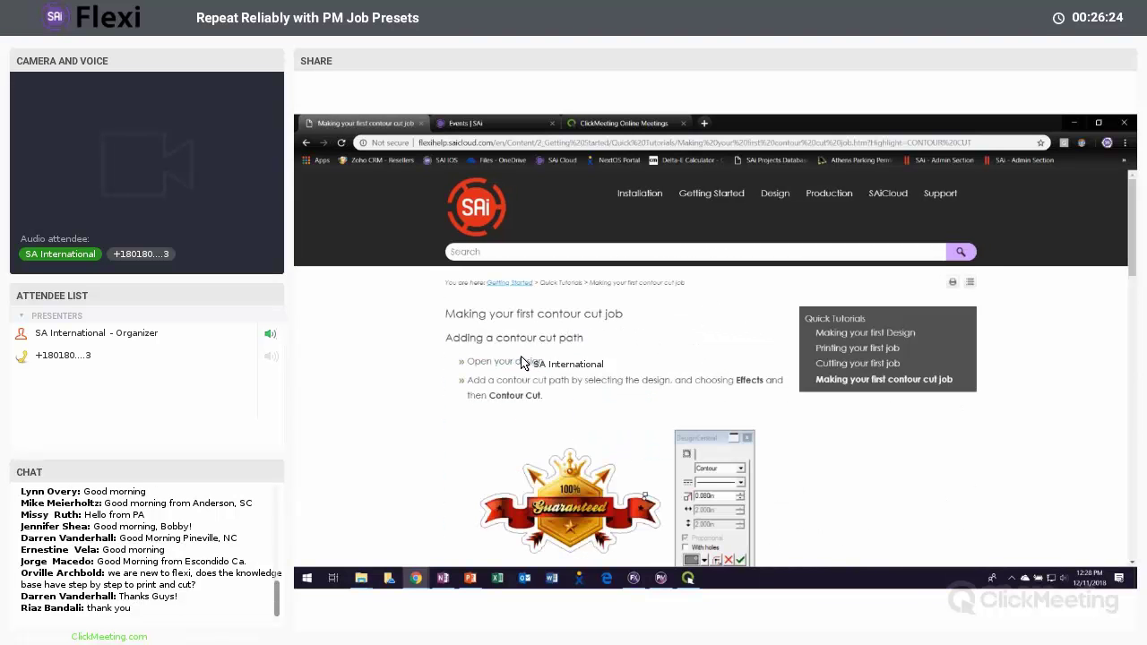
# Step: Read the article's sections on adding a contour cut path and on contour cutting via RIP&Print
pyautogui.scroll(-5, 609, 403)
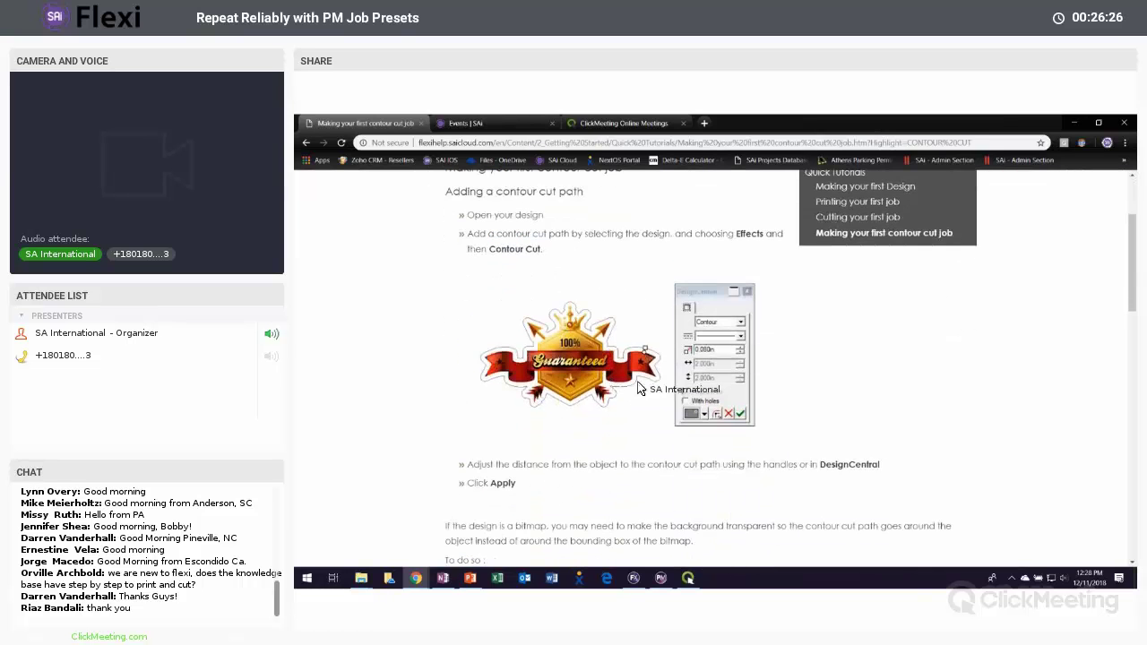
pyautogui.scroll(-4, 651, 380)
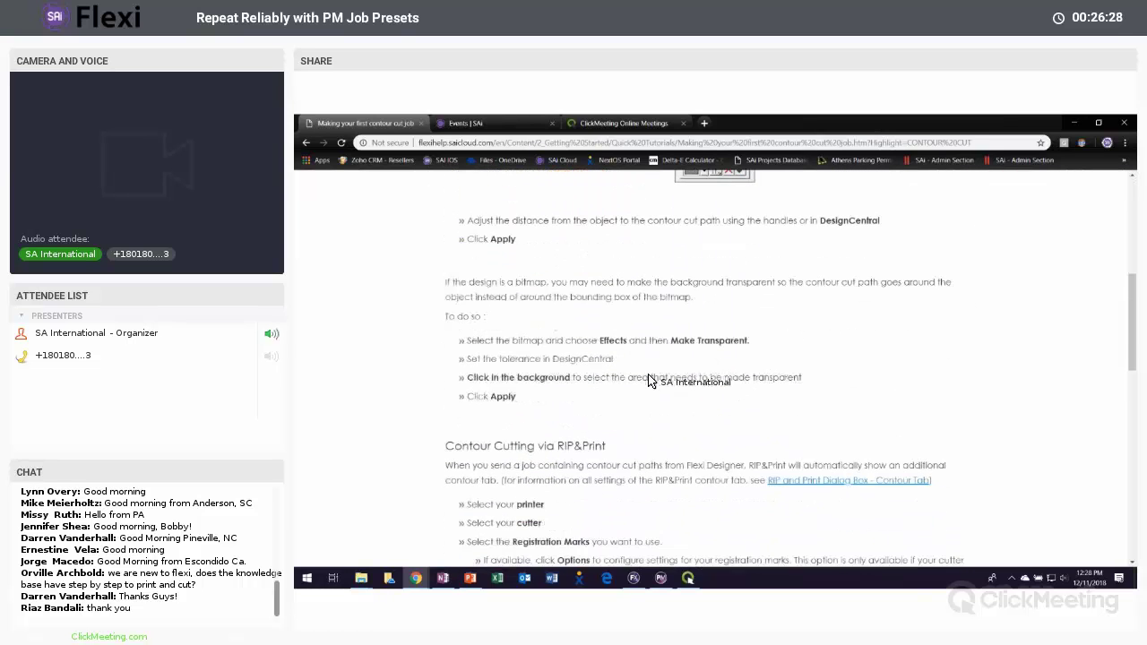
pyautogui.scroll(-4, 630, 323)
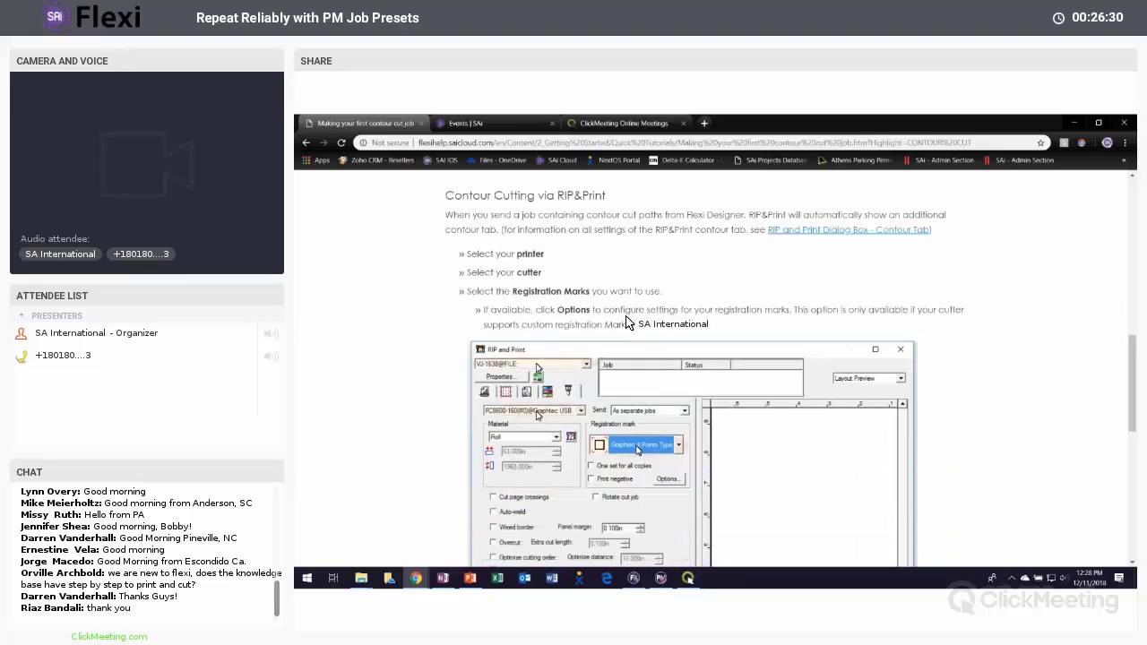
pyautogui.scroll(-4, 645, 336)
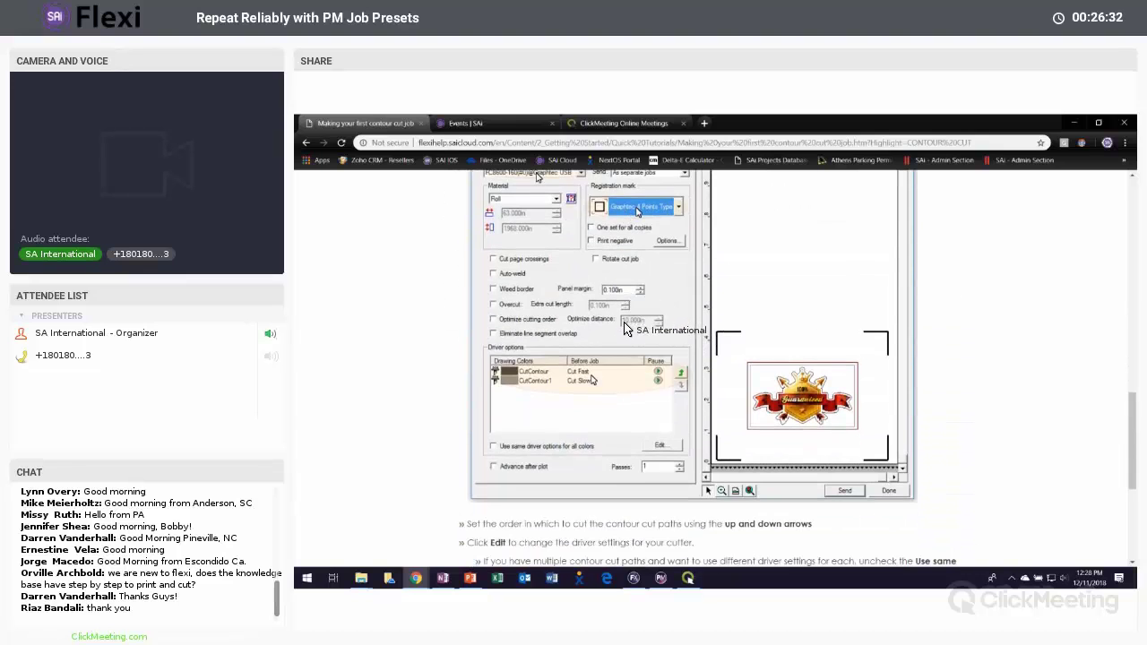
pyautogui.scroll(-3, 654, 354)
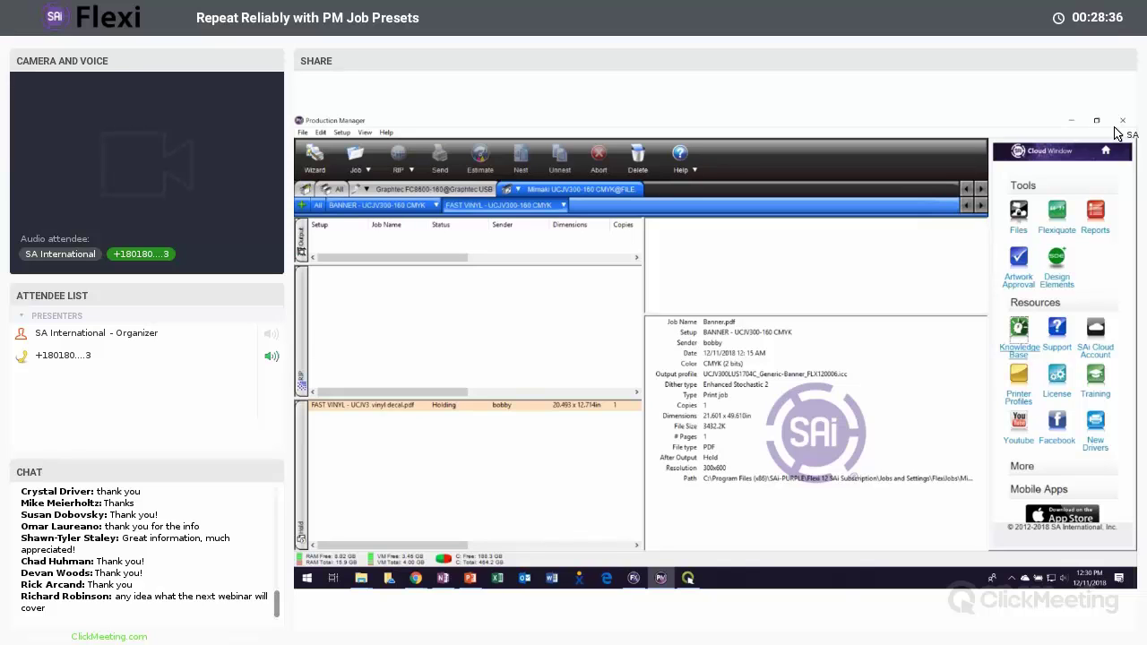
# Step: View the upcoming events on the ClickMeeting page, minimize Production Manager, and bring up the Flexi design window
pyautogui.click(1116, 128)
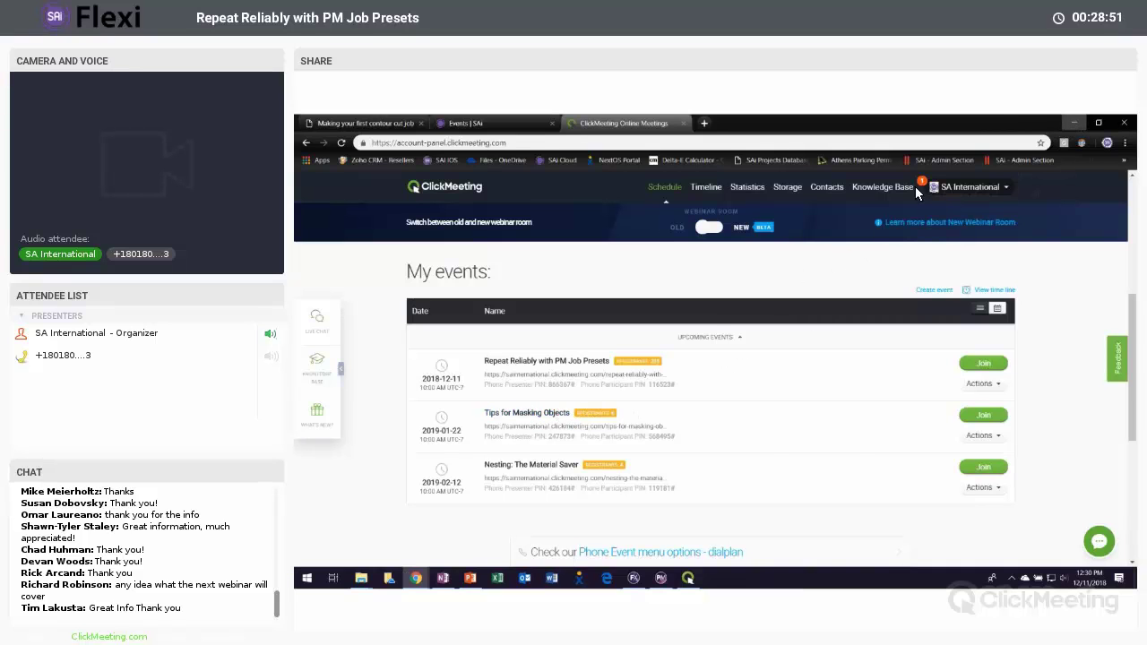
pyautogui.hotkey('alt', 'Tab')
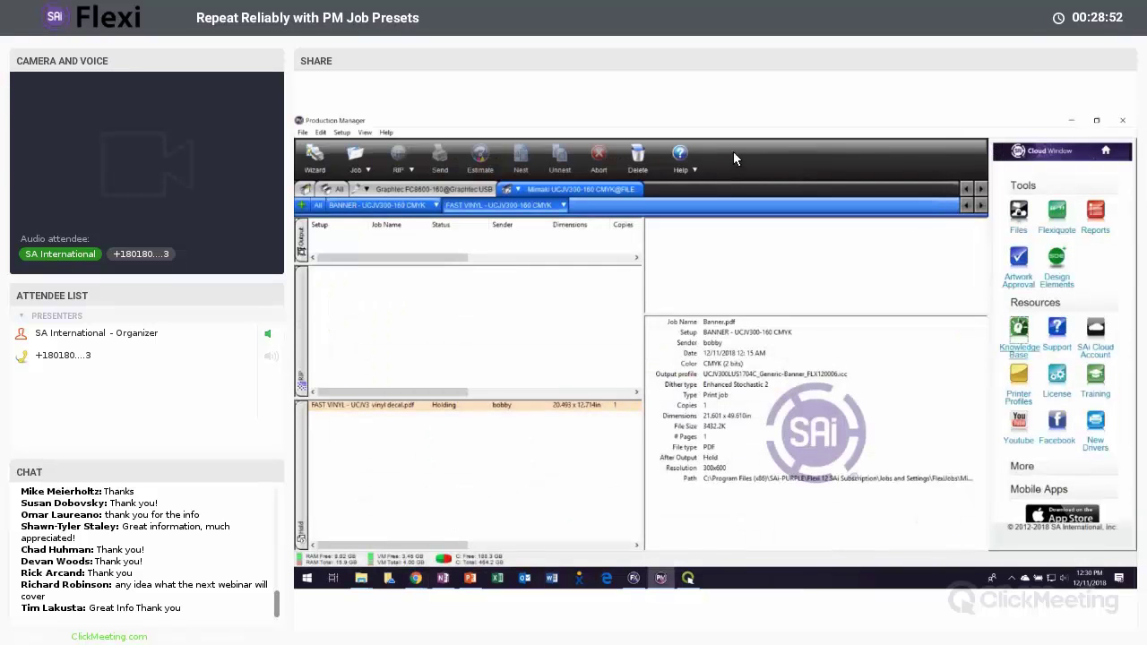
pyautogui.click(1071, 121)
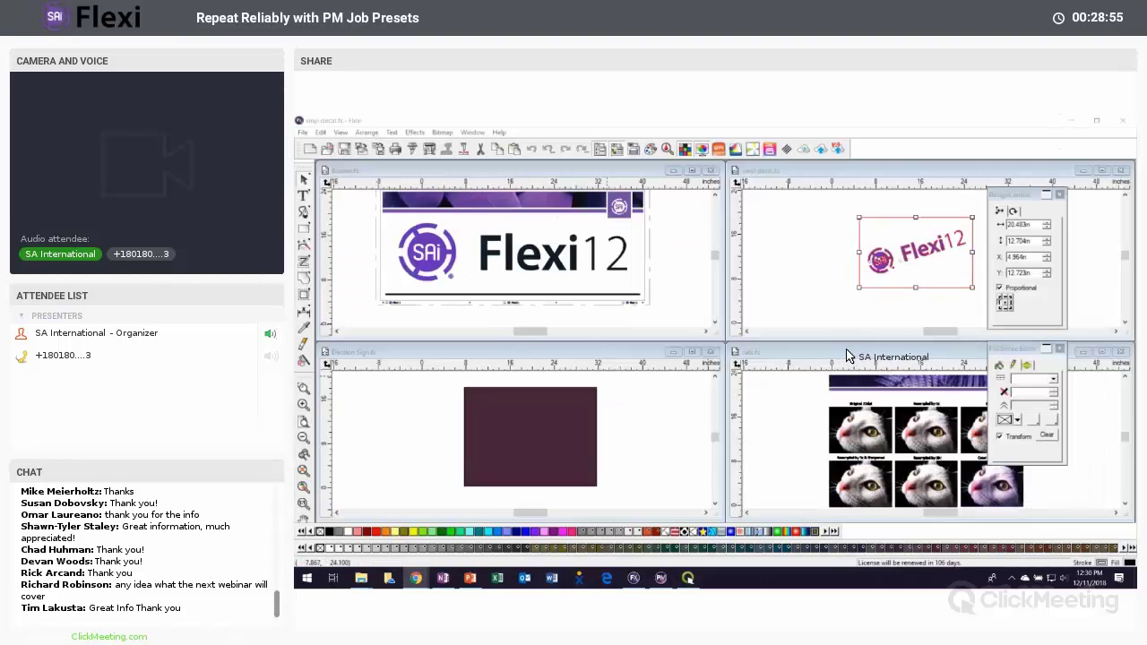
# Step: Maximize the cats.fs document and draw an oval about 7.97 by 6.10 in over the Original 72dpi cat image
pyautogui.click(846, 356)
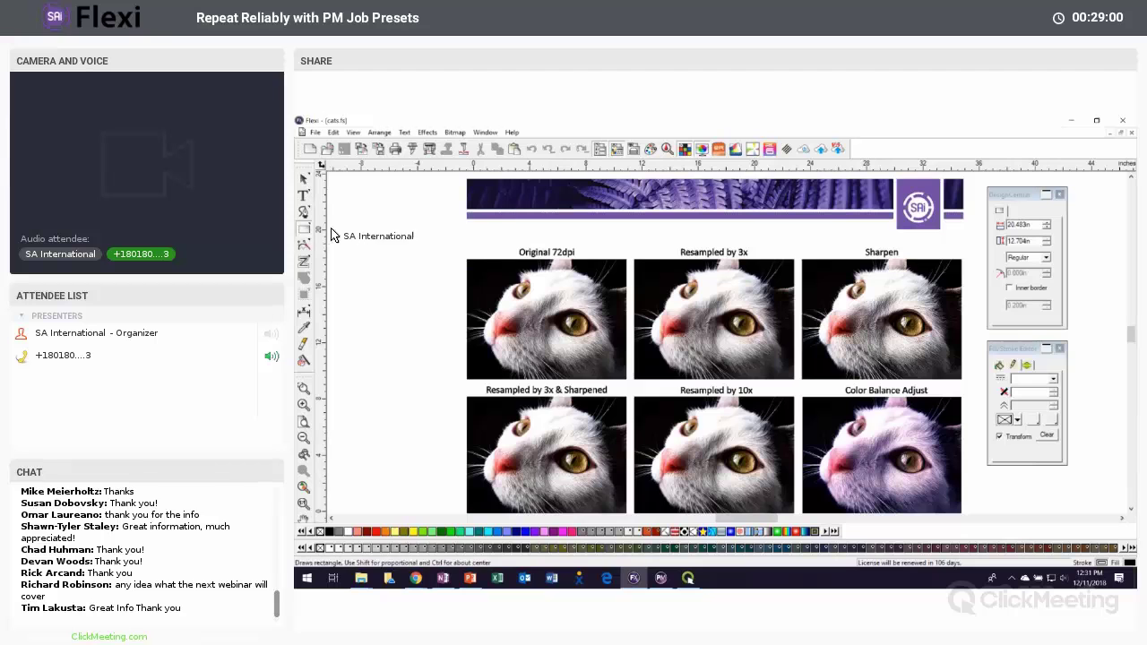
pyautogui.click(303, 228)
pyautogui.click(349, 235)
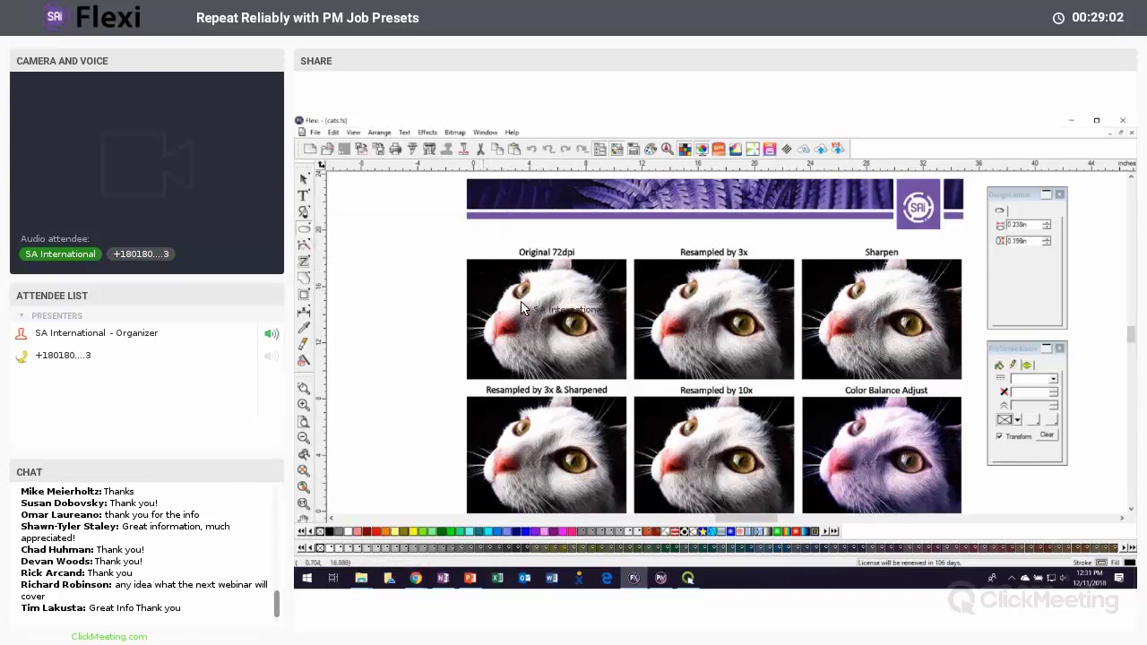
pyautogui.moveTo(589, 355); pyautogui.dragTo(477, 269)
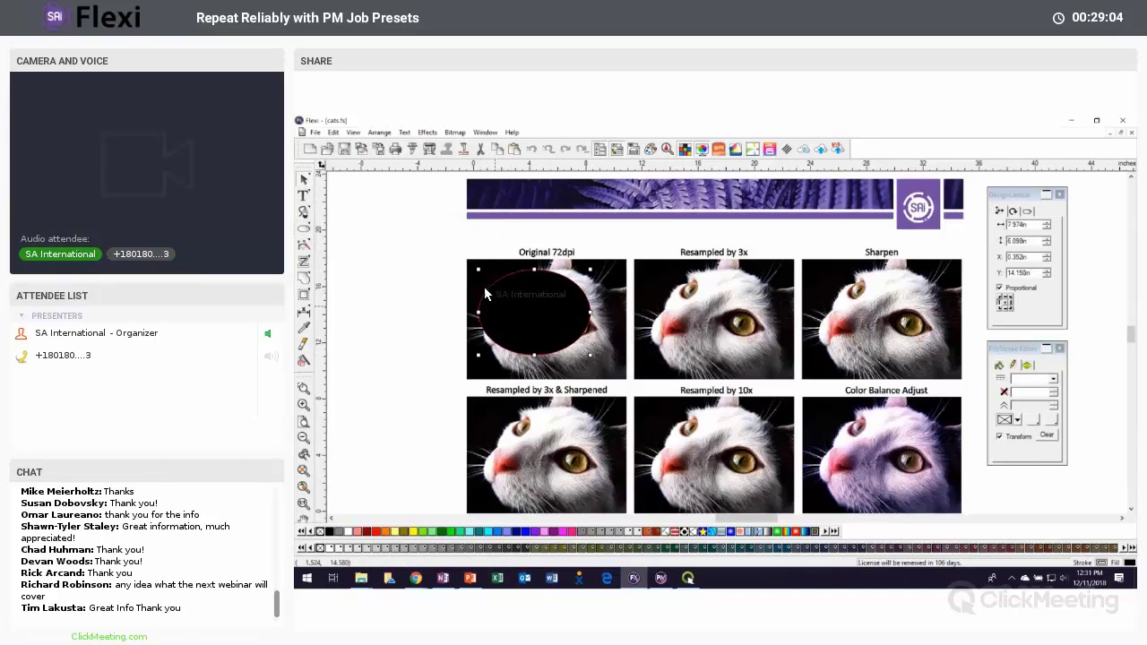
# Step: Mask the Original 72dpi cat image with the oval and deselect the result
pyautogui.keyDown('shift'); pyautogui.click(610, 274); pyautogui.keyUp('shift')
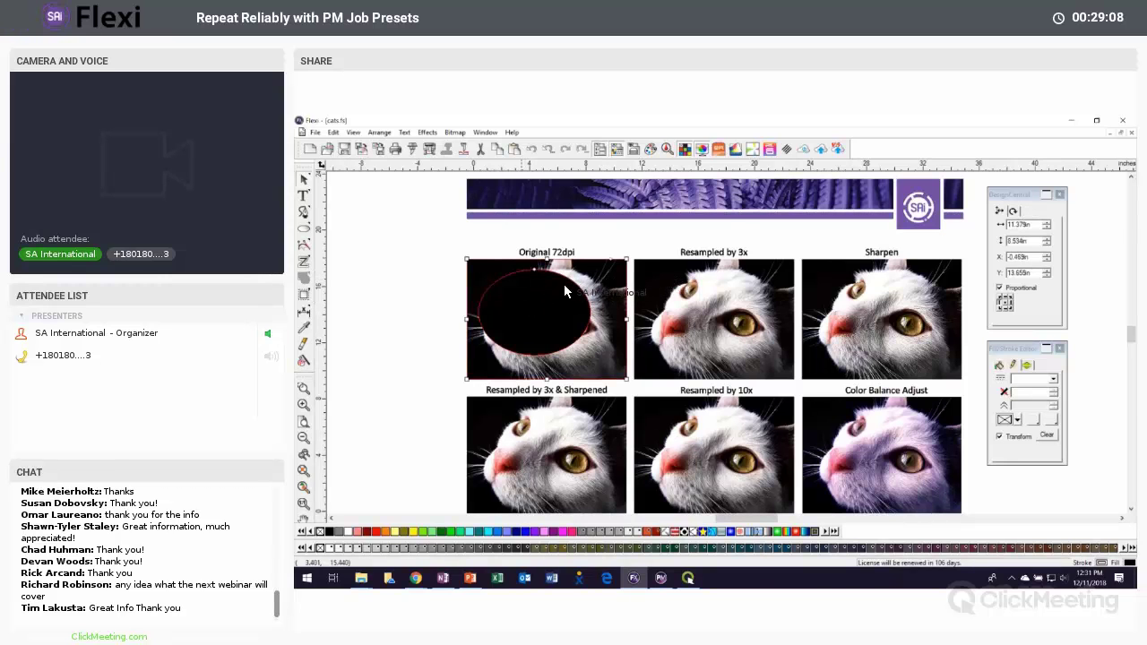
pyautogui.click(379, 132)
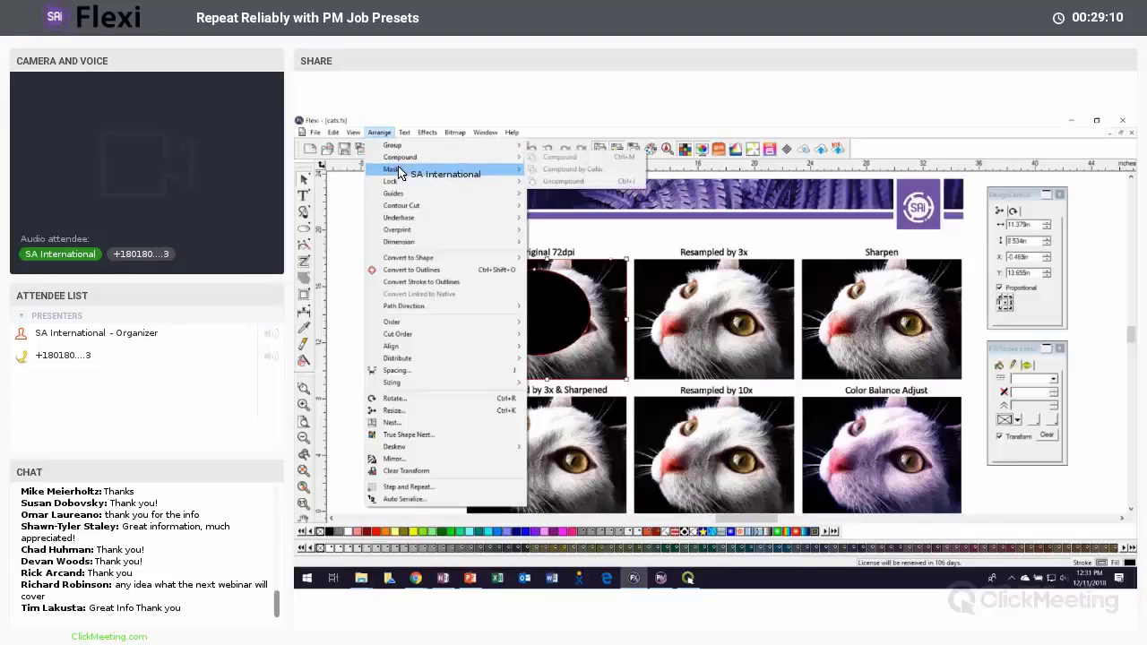
pyautogui.click(537, 171)
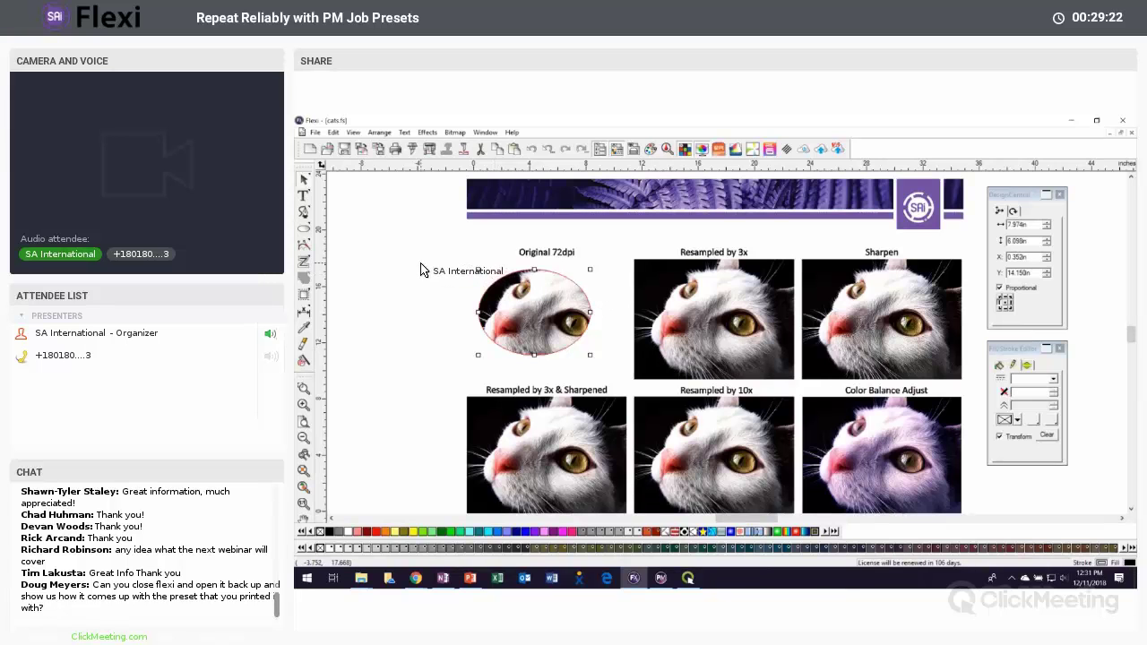
pyautogui.click(421, 270)
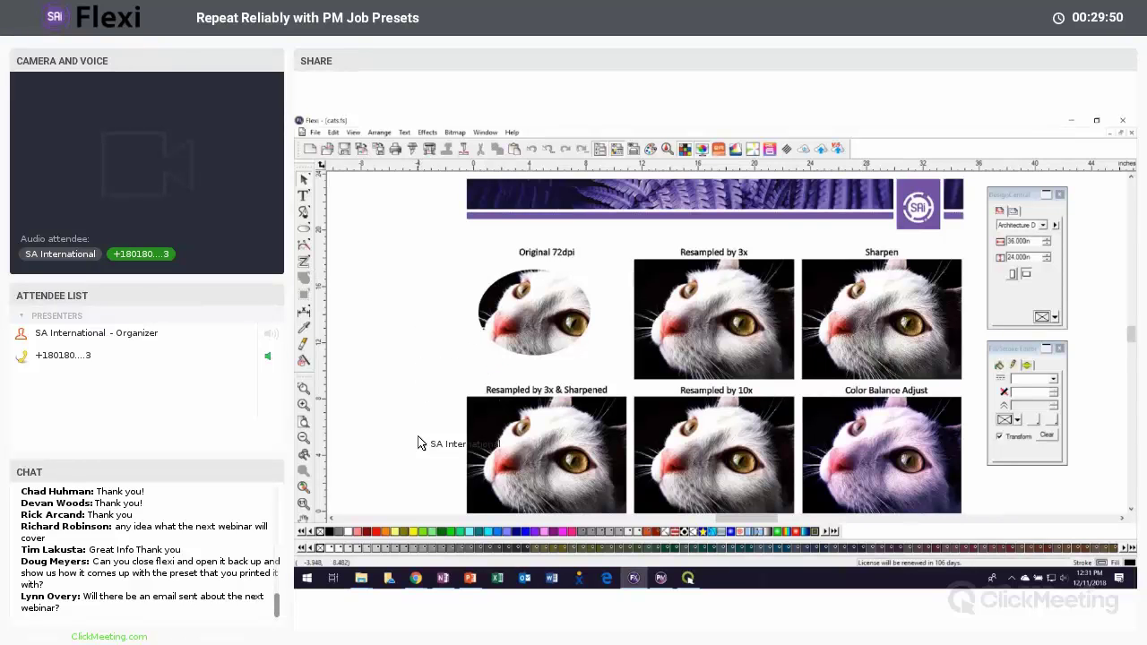
# Step: Switch to the browser's SAi Events page and look through the upcoming Flexi webinars for the region
pyautogui.moveTo(419, 582)
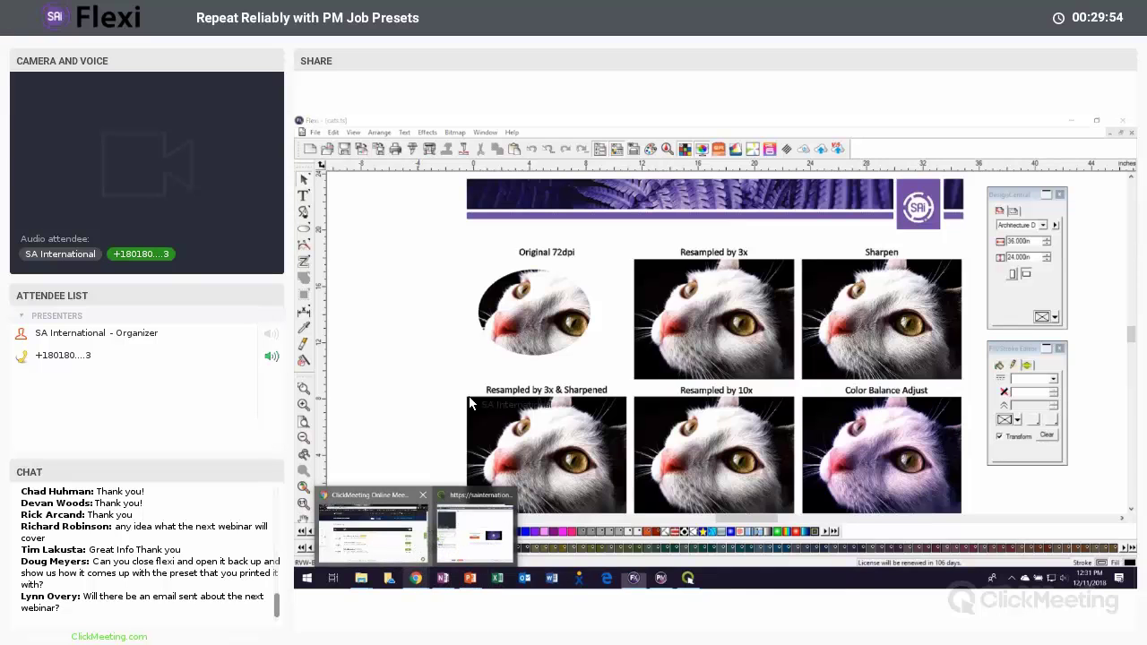
pyautogui.click(475, 533)
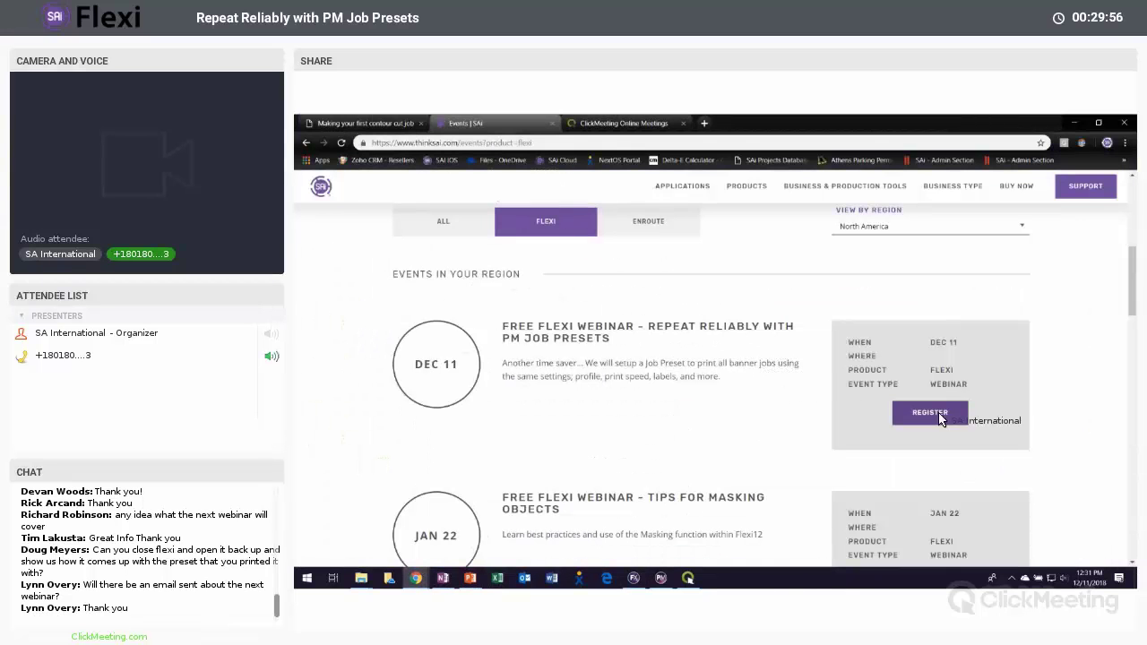
pyautogui.scroll(-1, 1062, 399)
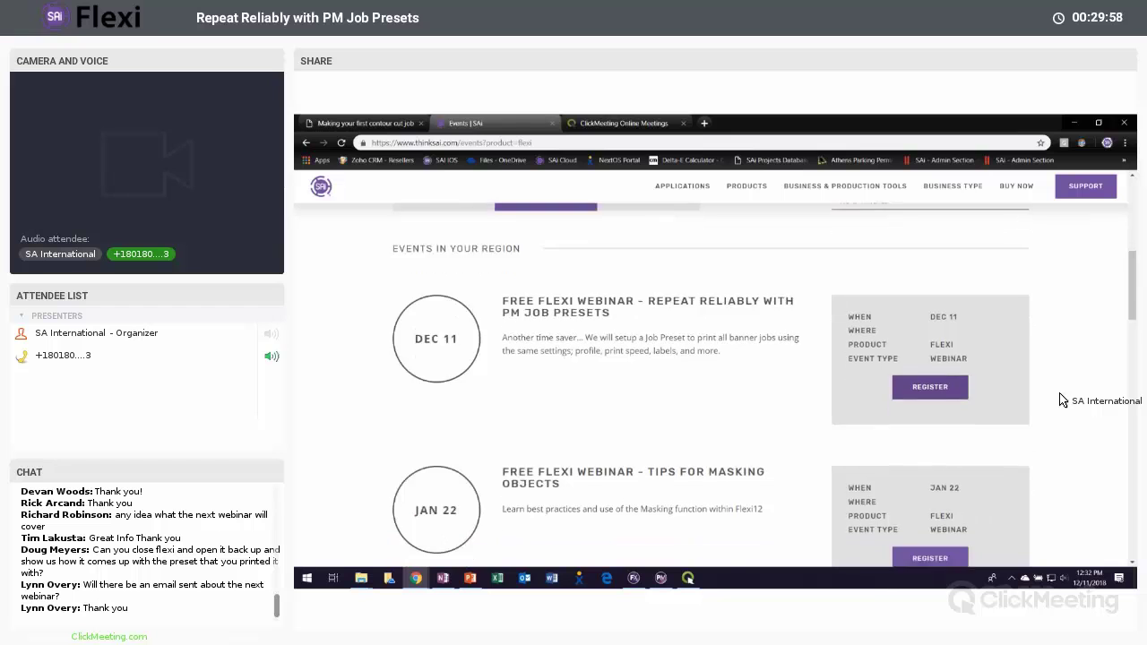
pyautogui.scroll(-4, 1062, 399)
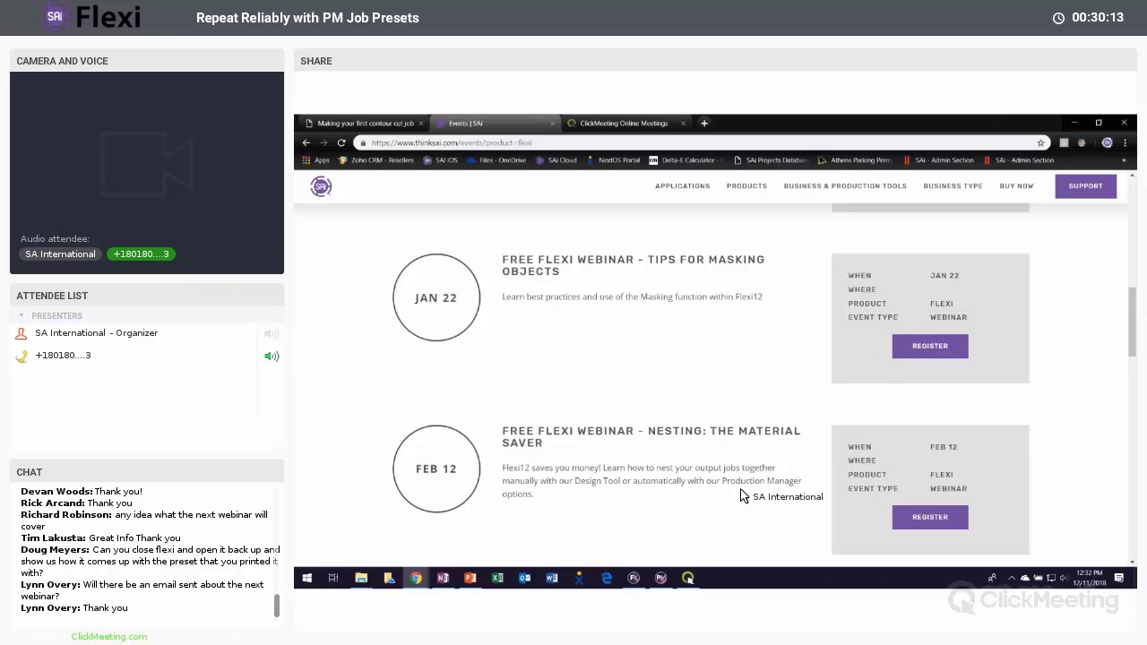
# Step: Switch to Production Manager and select the held vinyl decal.pdf job to view its details
pyautogui.click(661, 578)
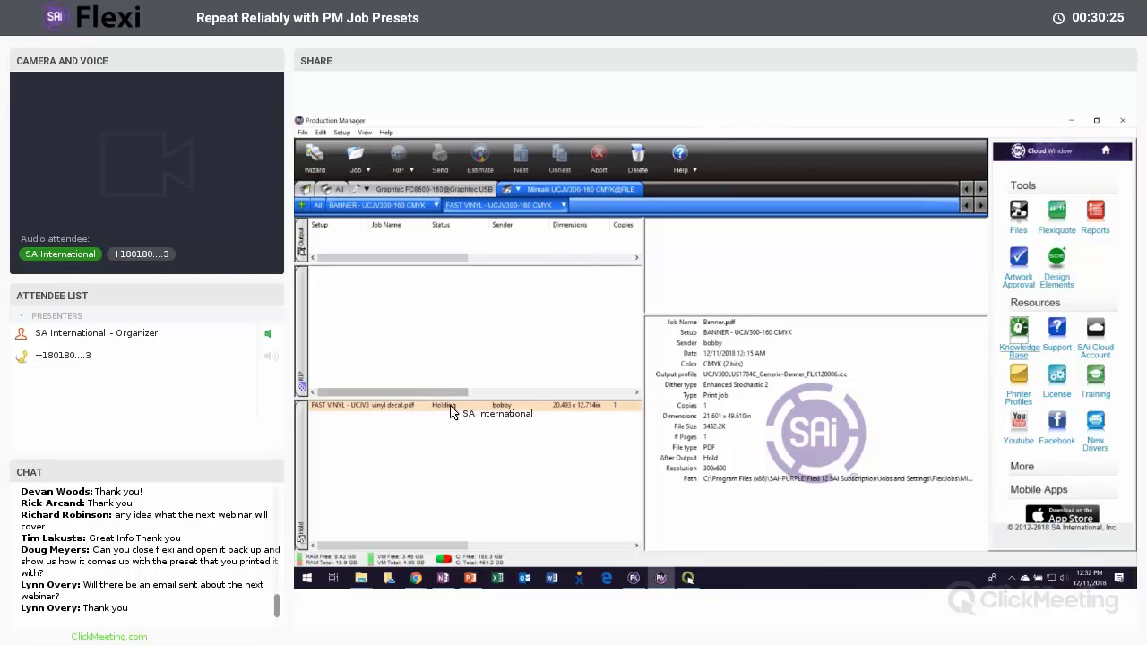
pyautogui.click(420, 406)
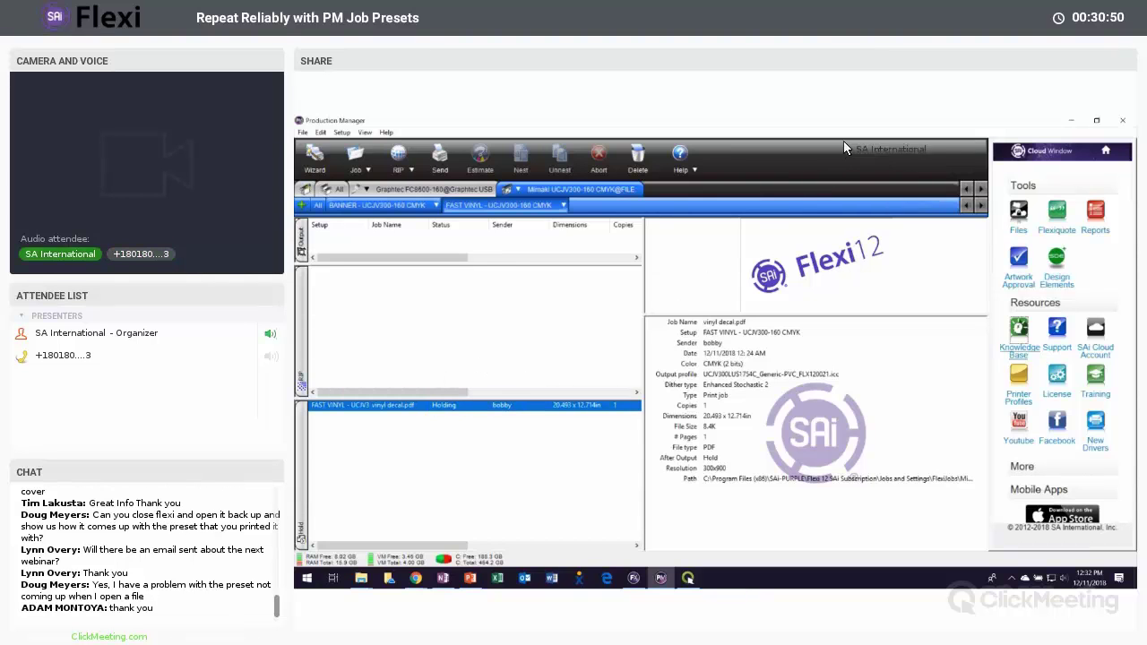
# Step: Return to Flexi, open RIP and Print for the cats design, and check the preset selected for the FAST VINYL setup
pyautogui.click(655, 568)
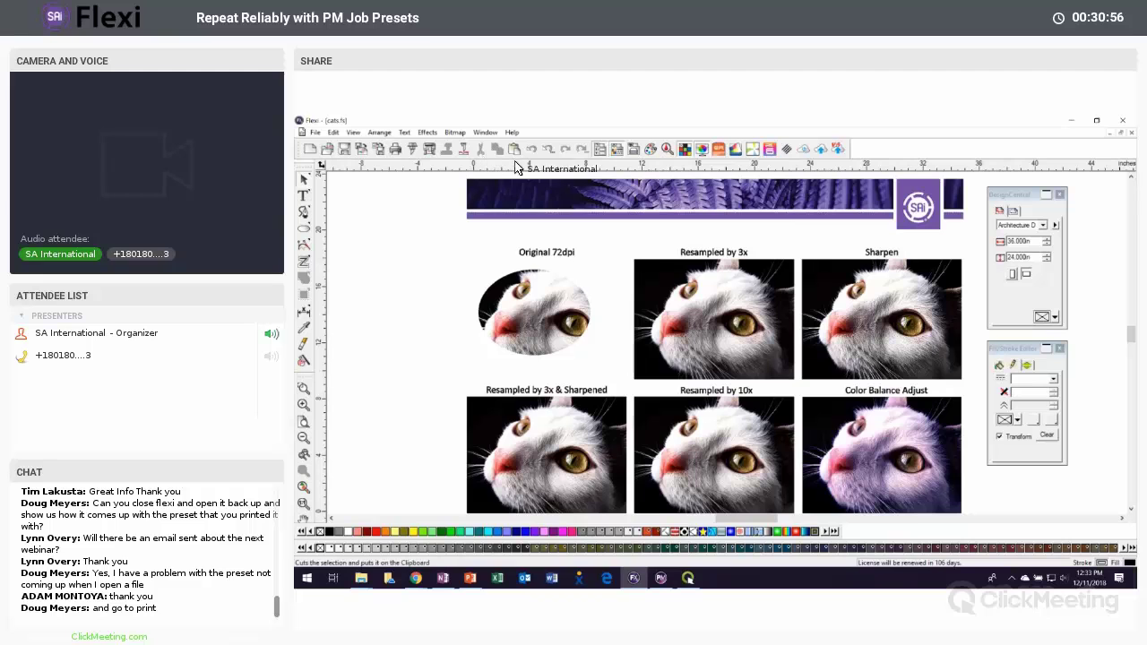
pyautogui.click(430, 150)
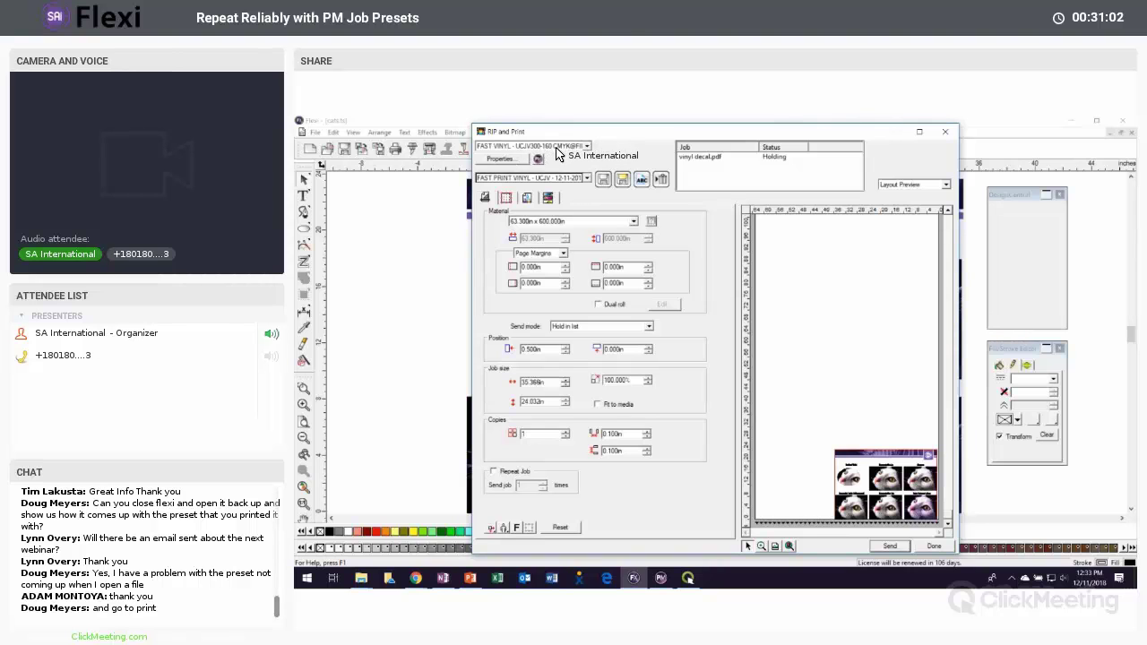
pyautogui.click(570, 178)
pyautogui.click(570, 179)
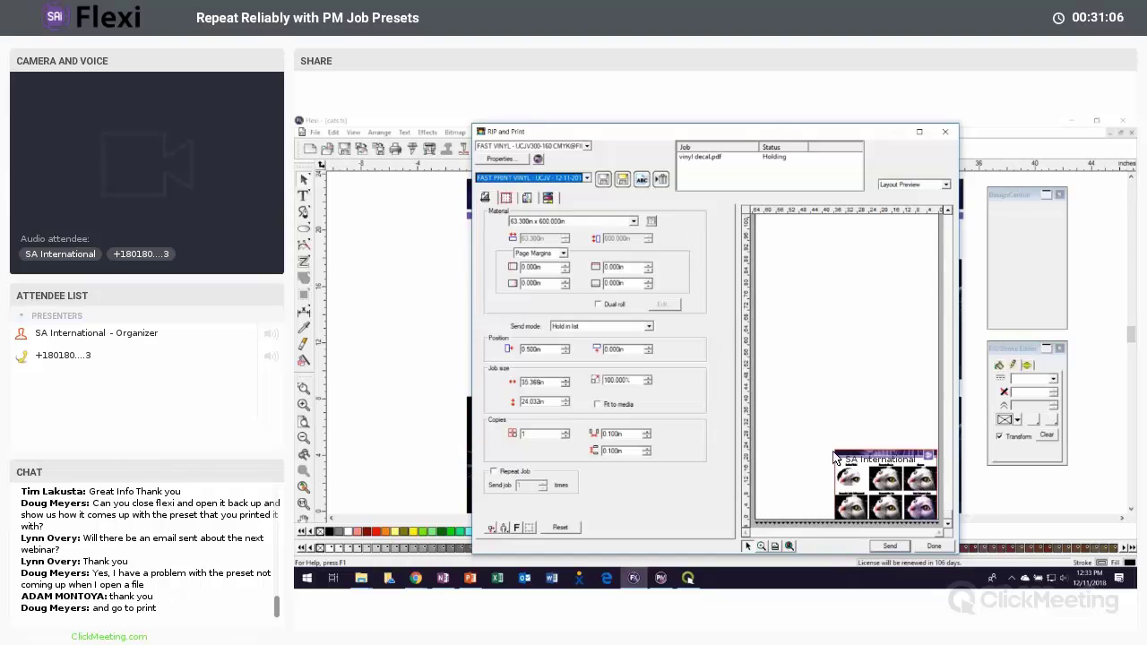
# Step: Close RIP and Print, switch to Production Manager, and look through the commands available for the held vinyl decal.pdf job
pyautogui.click(943, 548)
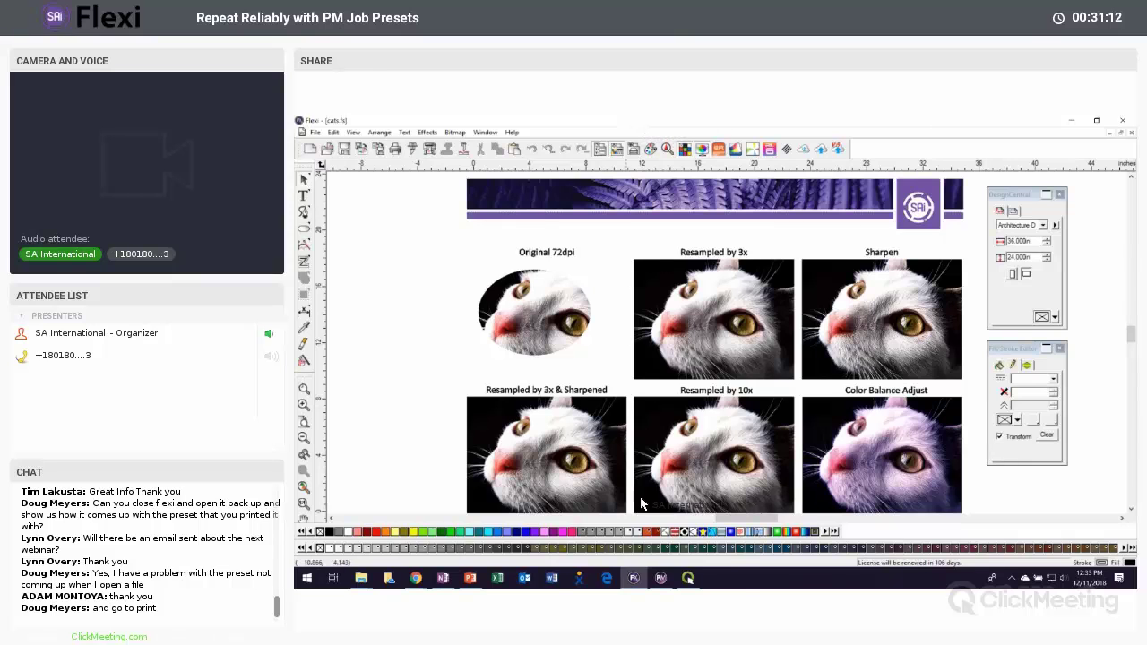
pyautogui.click(662, 580)
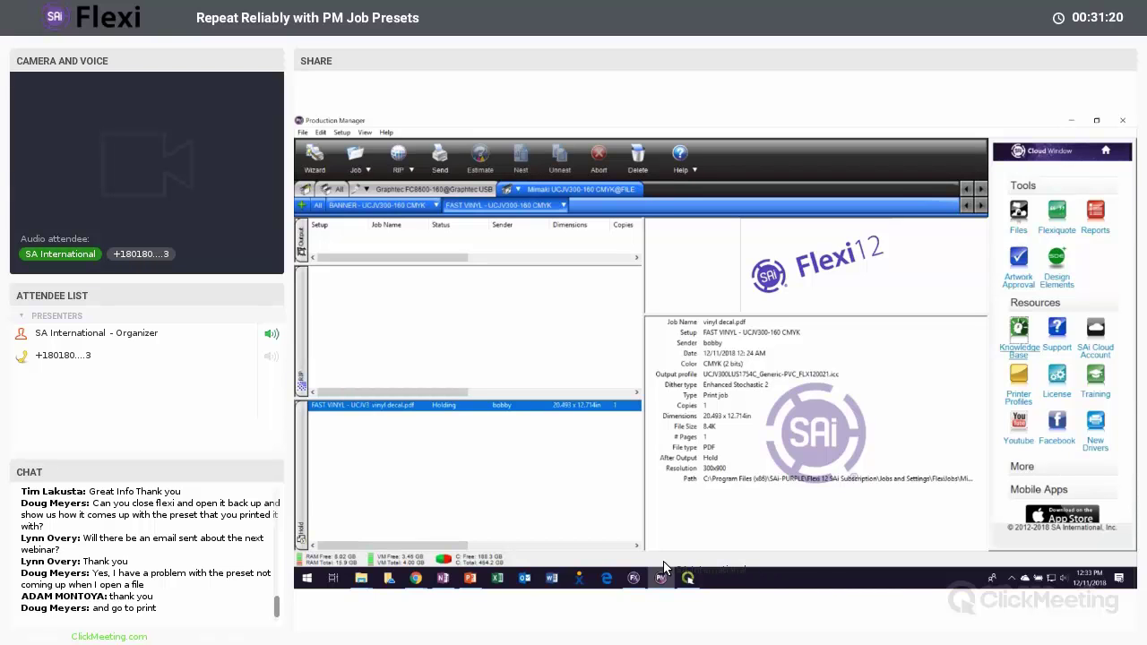
pyautogui.rightClick(403, 410)
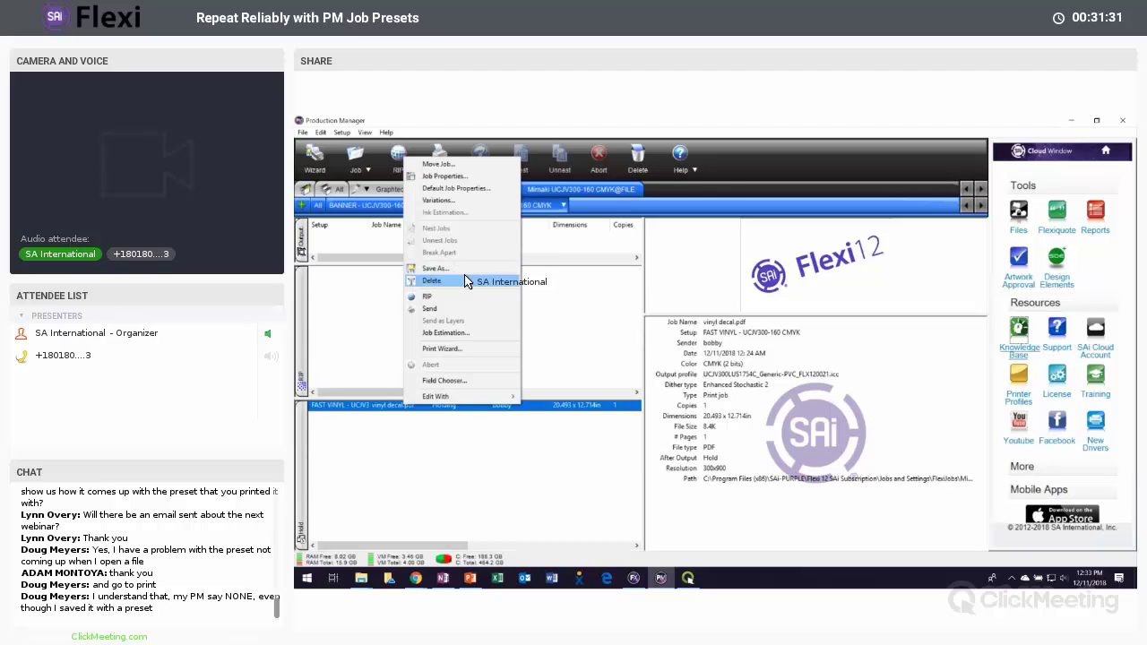
pyautogui.moveTo(633, 584)
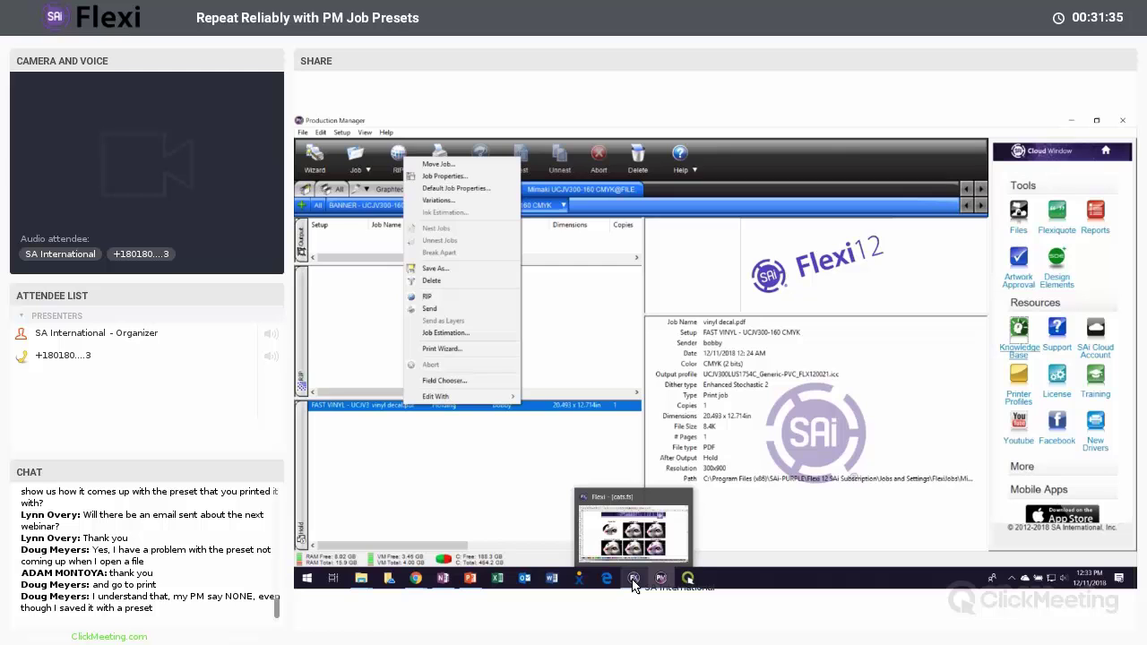
pyautogui.click(632, 534)
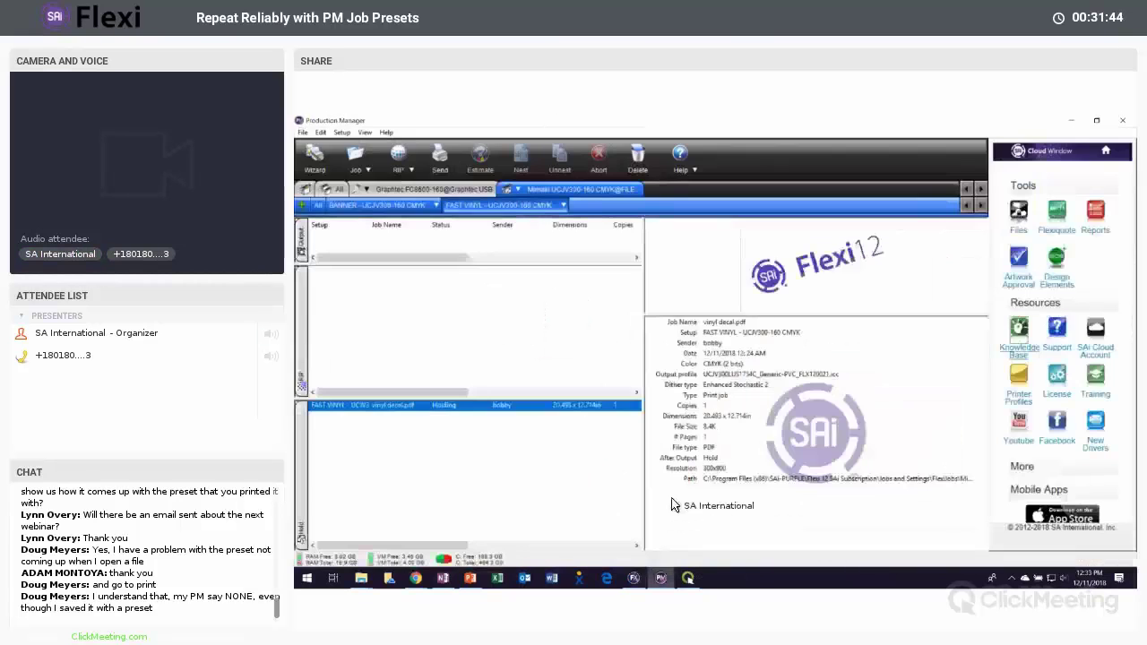
pyautogui.click(662, 578)
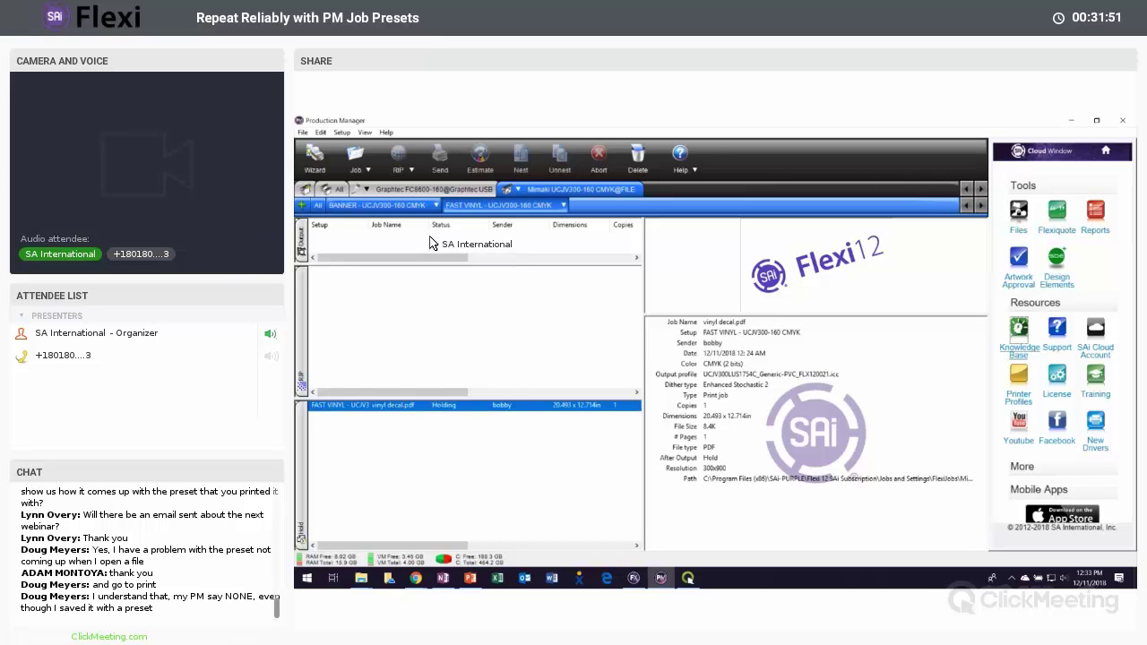
pyautogui.rightClick(426, 410)
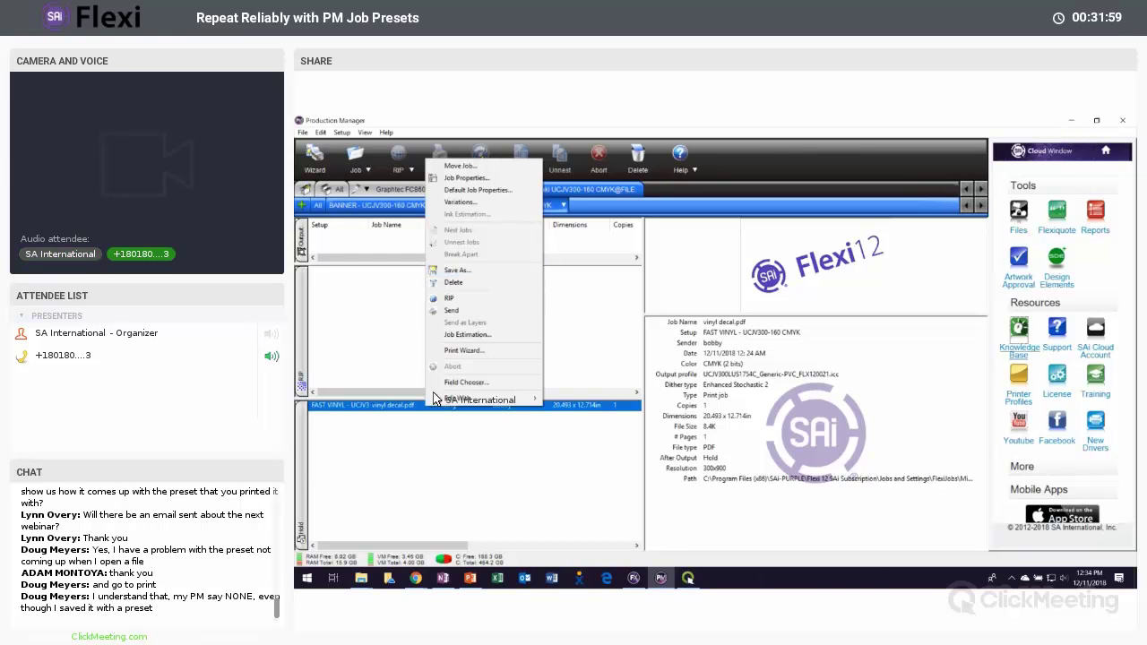
pyautogui.click(416, 431)
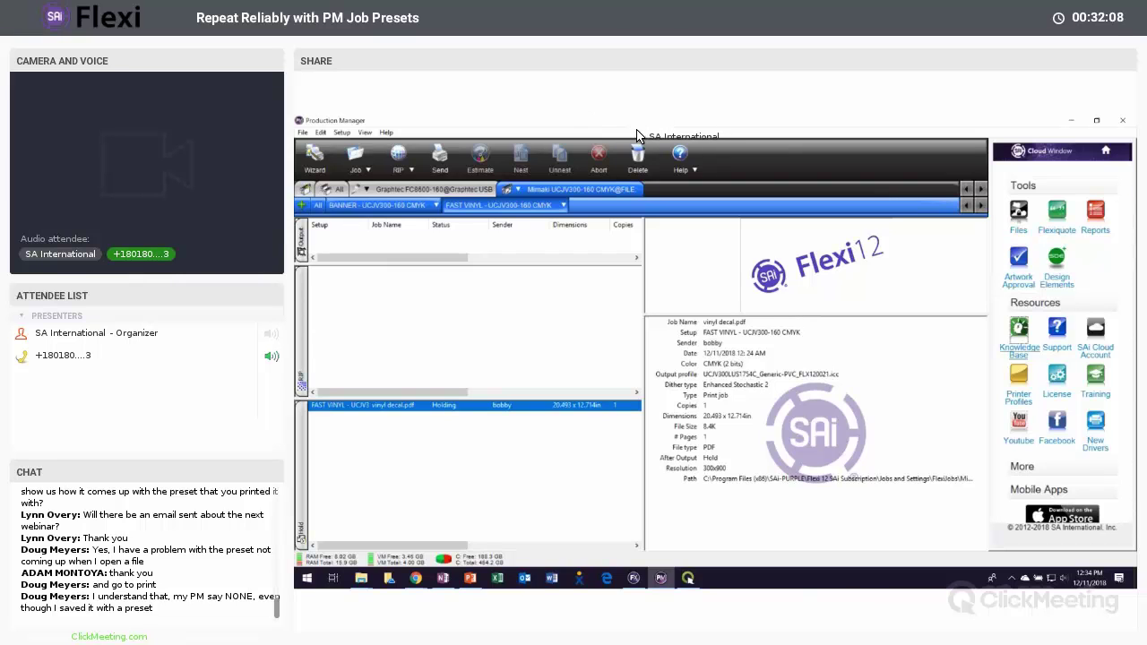
# Step: Open the default job properties of the BANNER setup and review its preset list and the options for saving a preset
pyautogui.click(398, 206)
pyautogui.rightClick(401, 208)
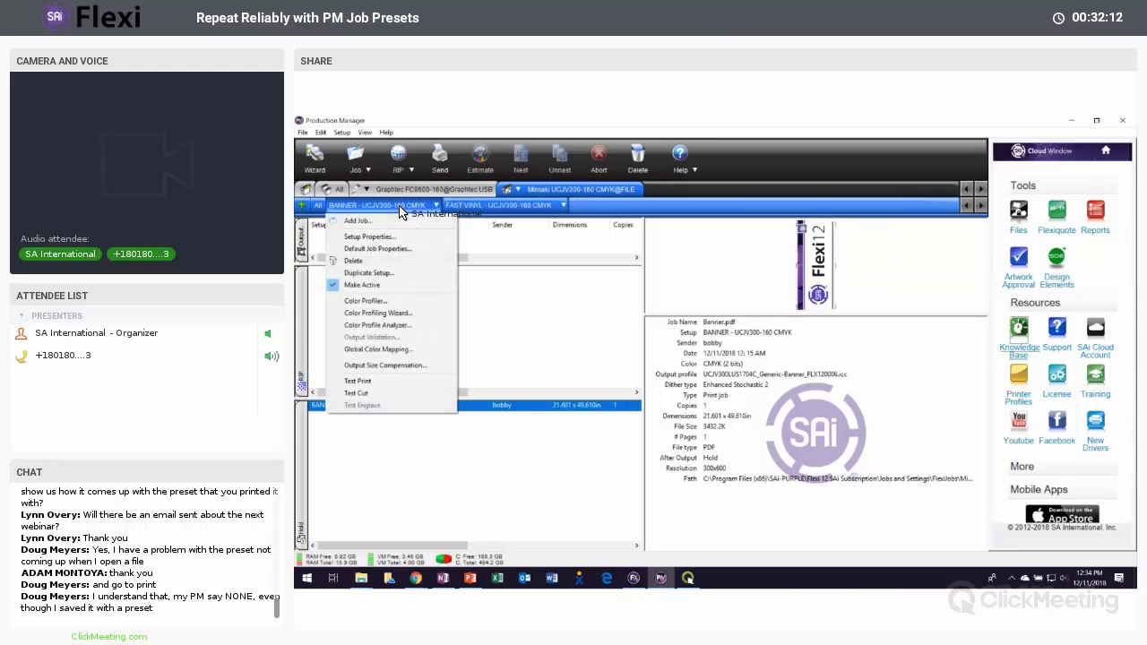
pyautogui.click(378, 251)
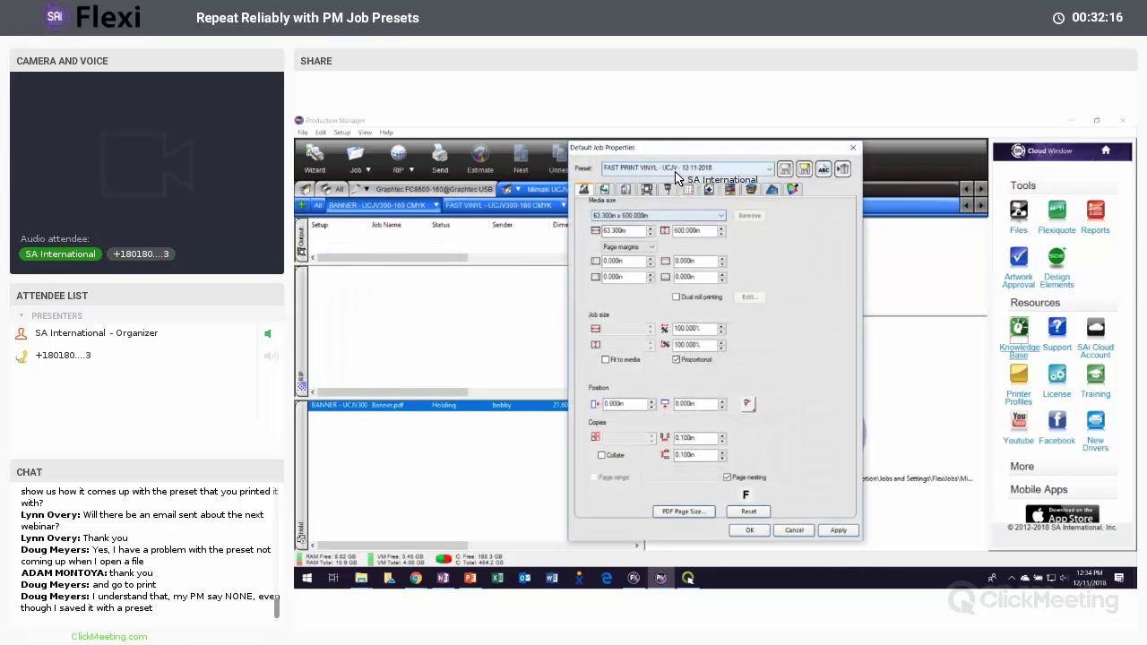
pyautogui.click(649, 169)
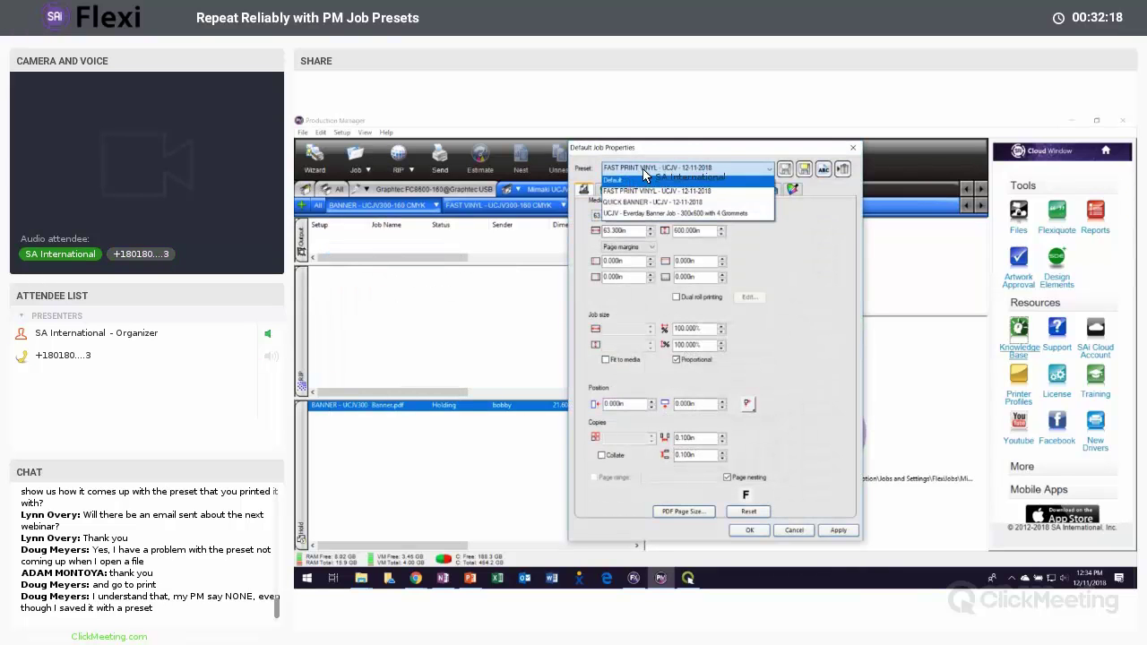
pyautogui.click(642, 169)
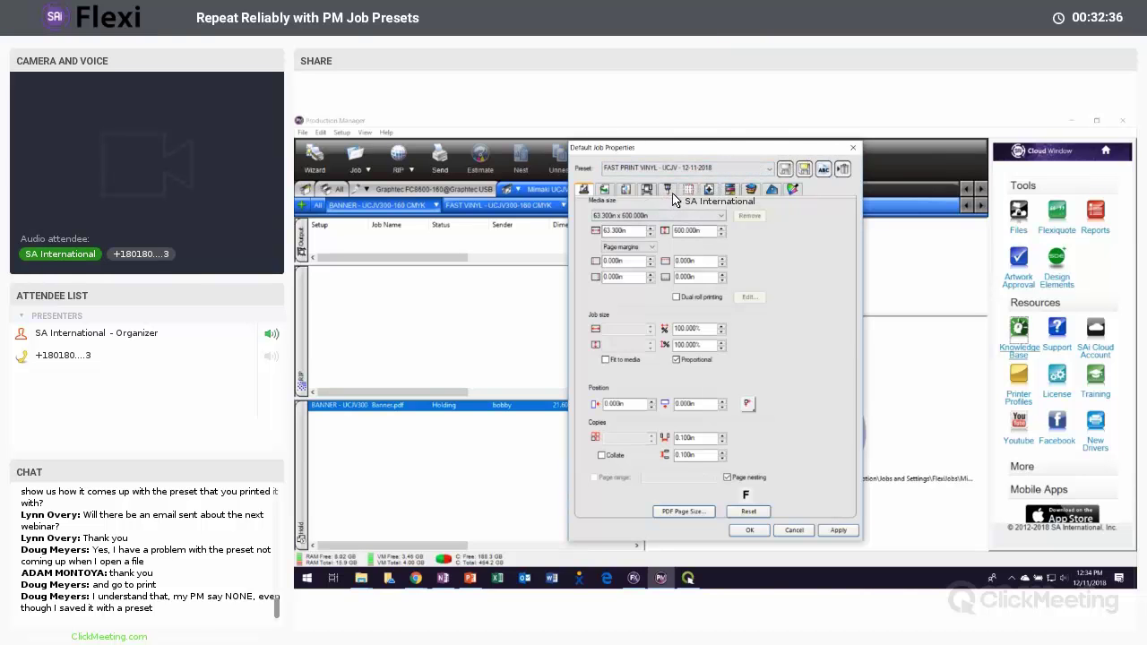
pyautogui.click(804, 169)
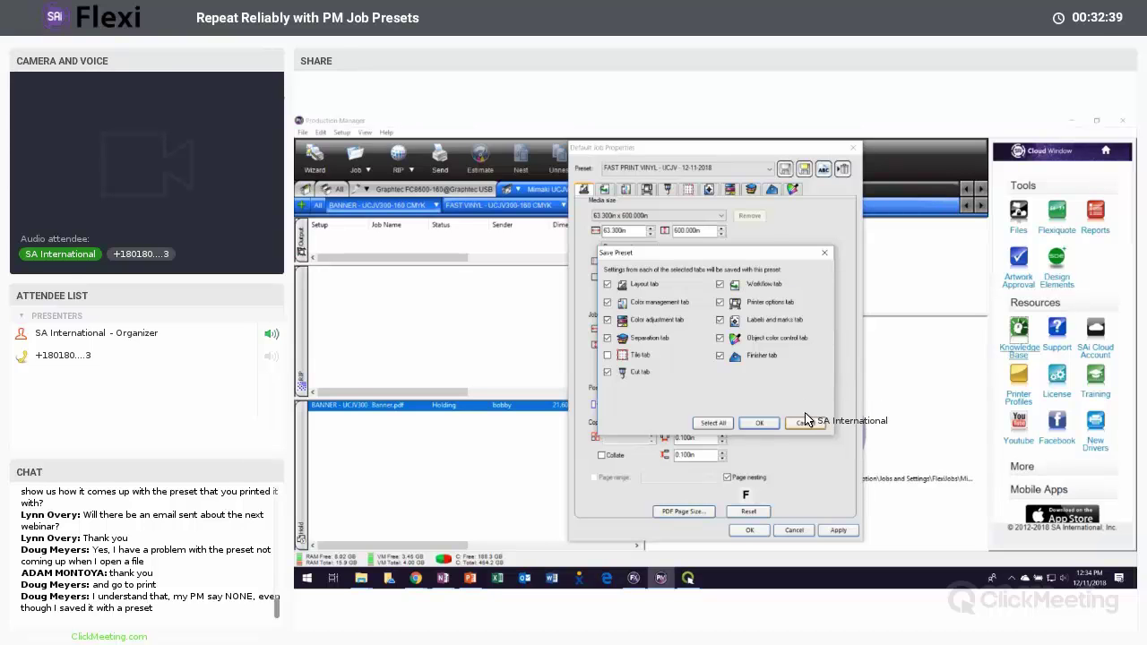
pyautogui.press('Return')
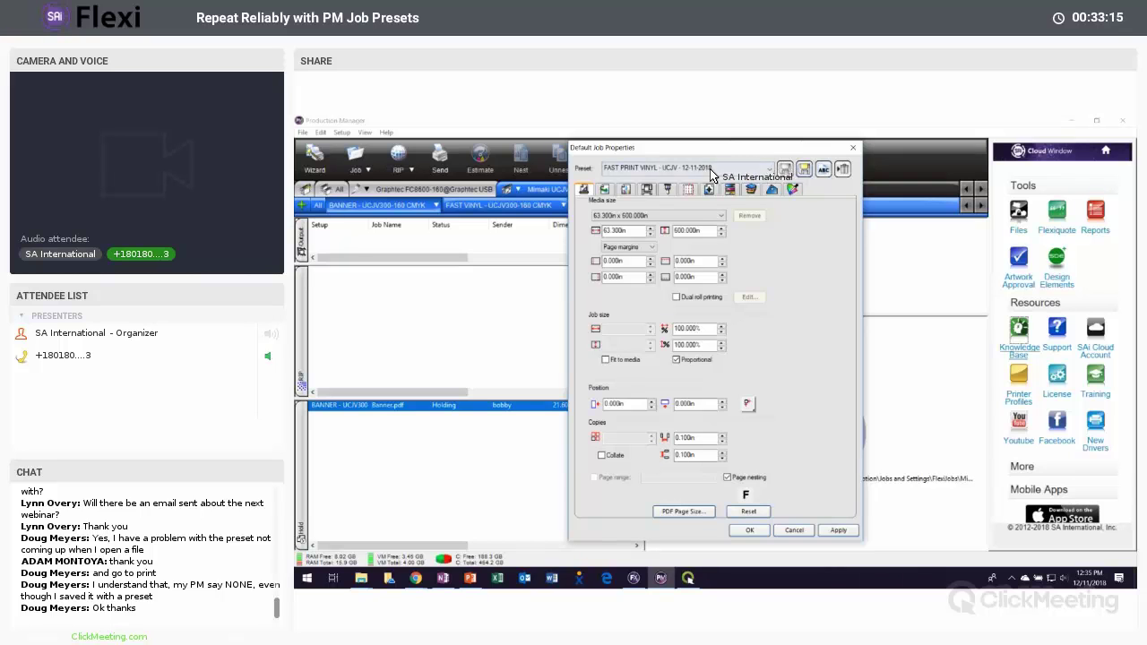
# Step: Delete the Default and FAST PRINT VINYL - UCJV - 12-11-2018 presets from the BANNER setup's default job properties
pyautogui.click(681, 168)
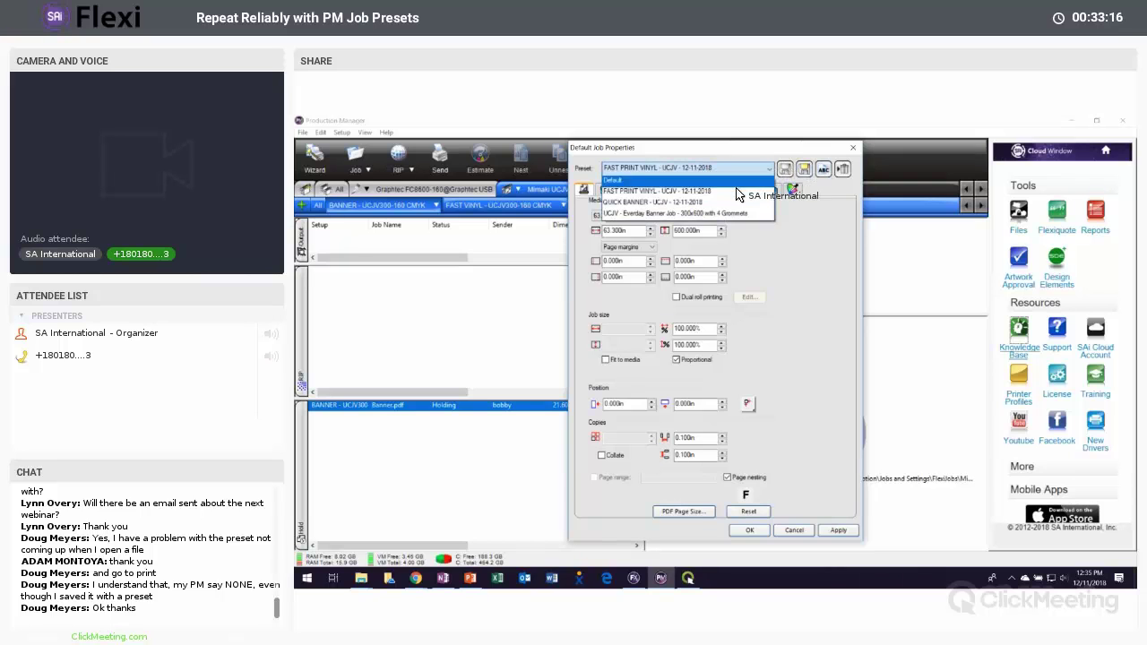
pyautogui.click(664, 179)
pyautogui.click(842, 169)
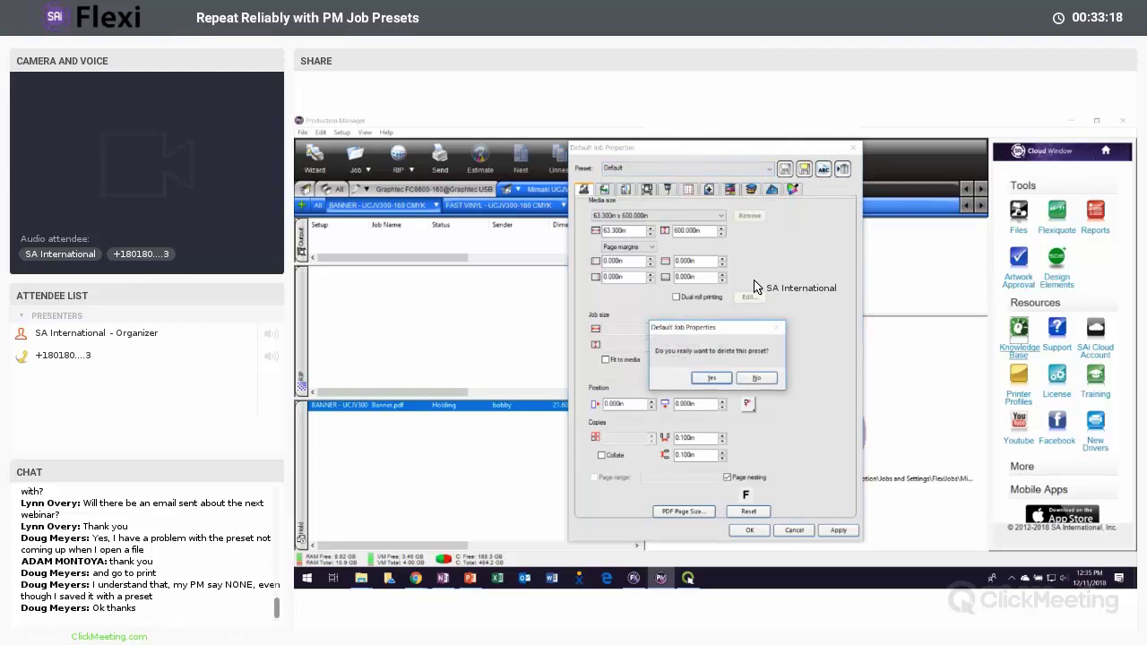
pyautogui.click(712, 377)
pyautogui.click(724, 168)
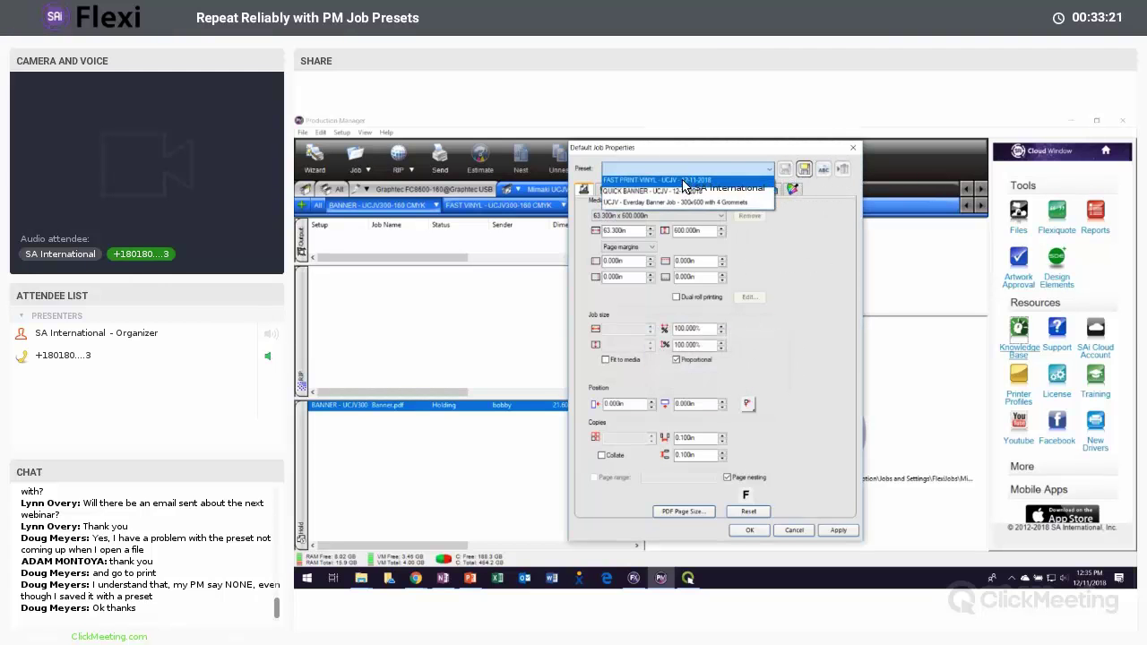
pyautogui.click(722, 179)
pyautogui.click(842, 168)
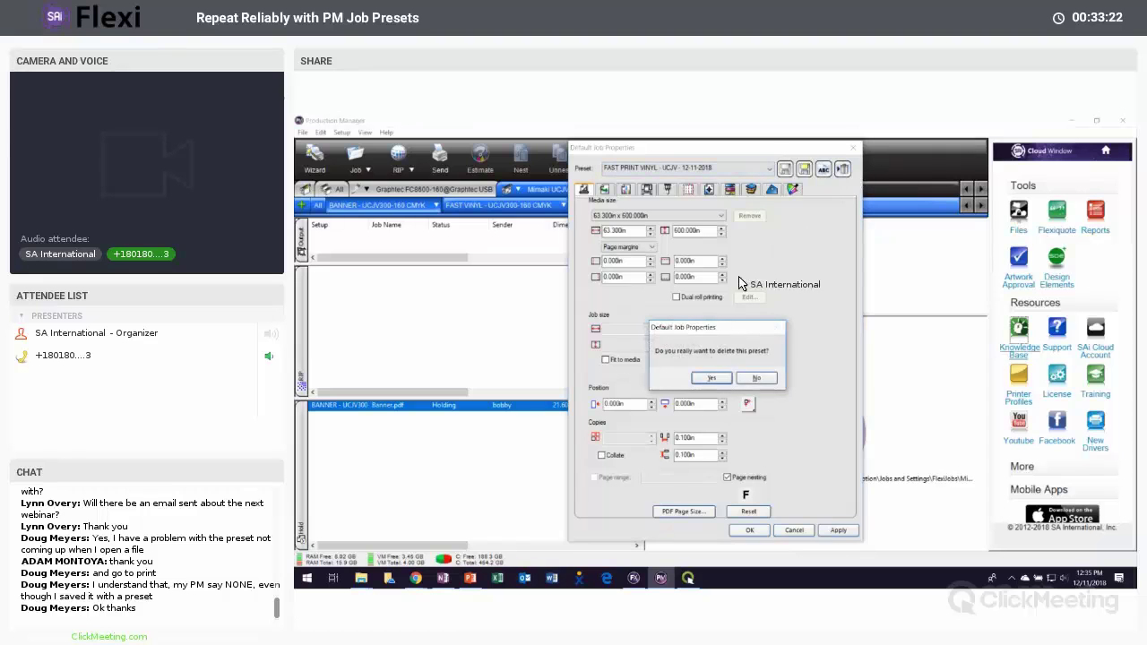
pyautogui.click(711, 378)
# Step: Delete the QUICK BANNER - UCJV - 12-11-2018 and UCJV - Everday Banner Job - 300x600 with 4 Grommets presets, and close the default job properties
pyautogui.click(683, 168)
pyautogui.click(681, 180)
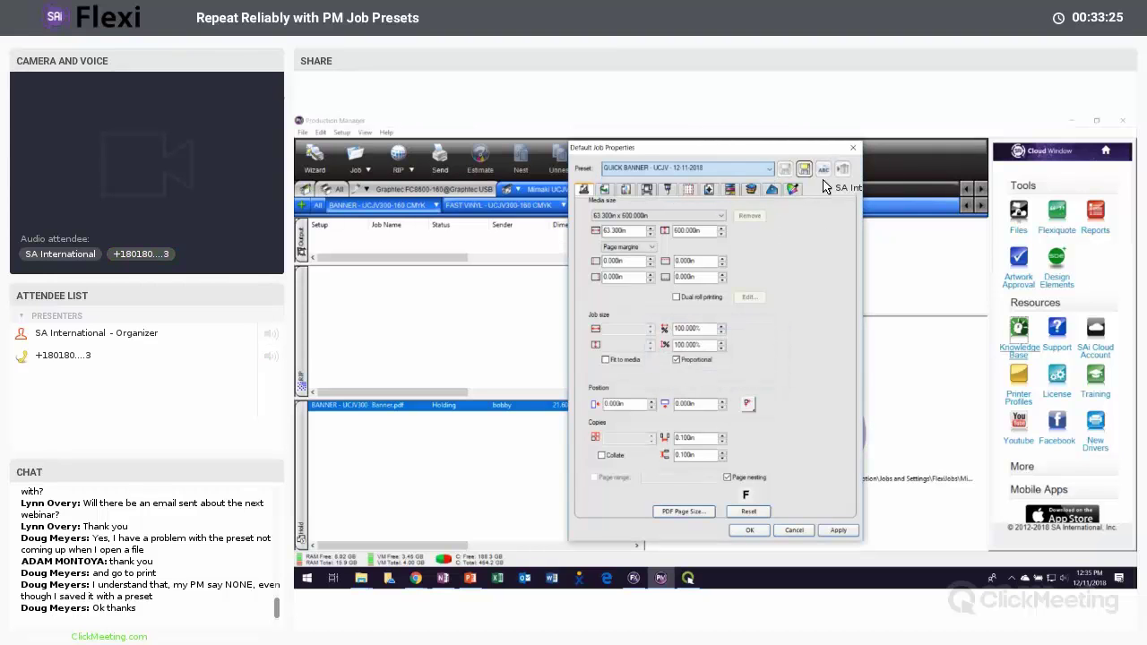
pyautogui.click(842, 168)
pyautogui.click(711, 378)
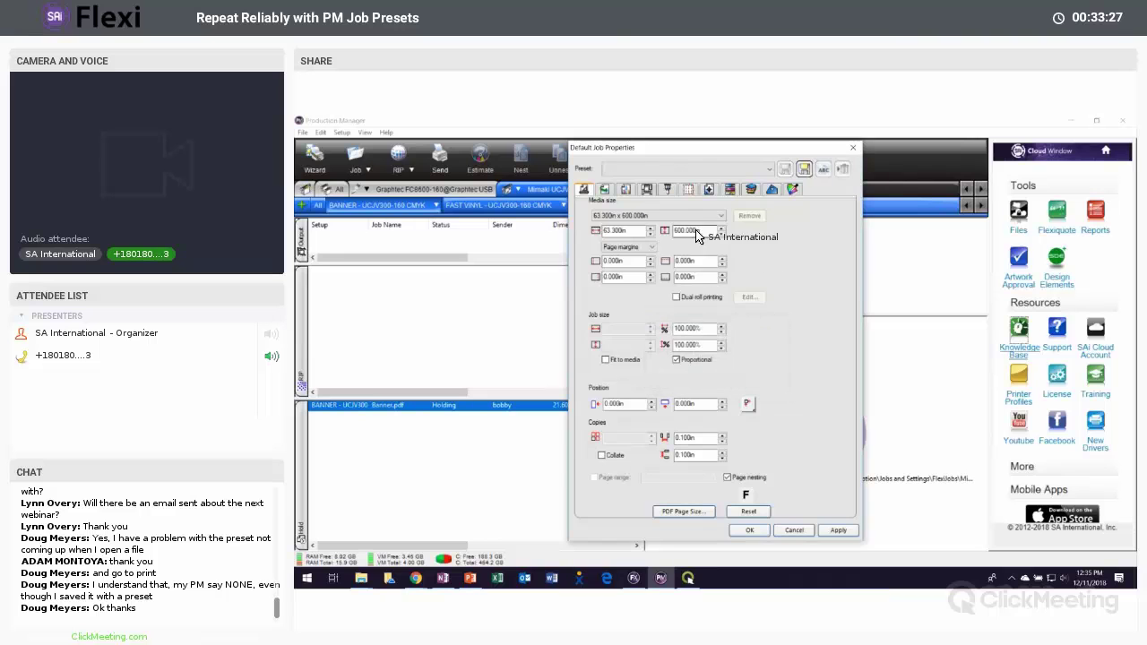
pyautogui.click(683, 169)
pyautogui.click(681, 180)
pyautogui.click(842, 171)
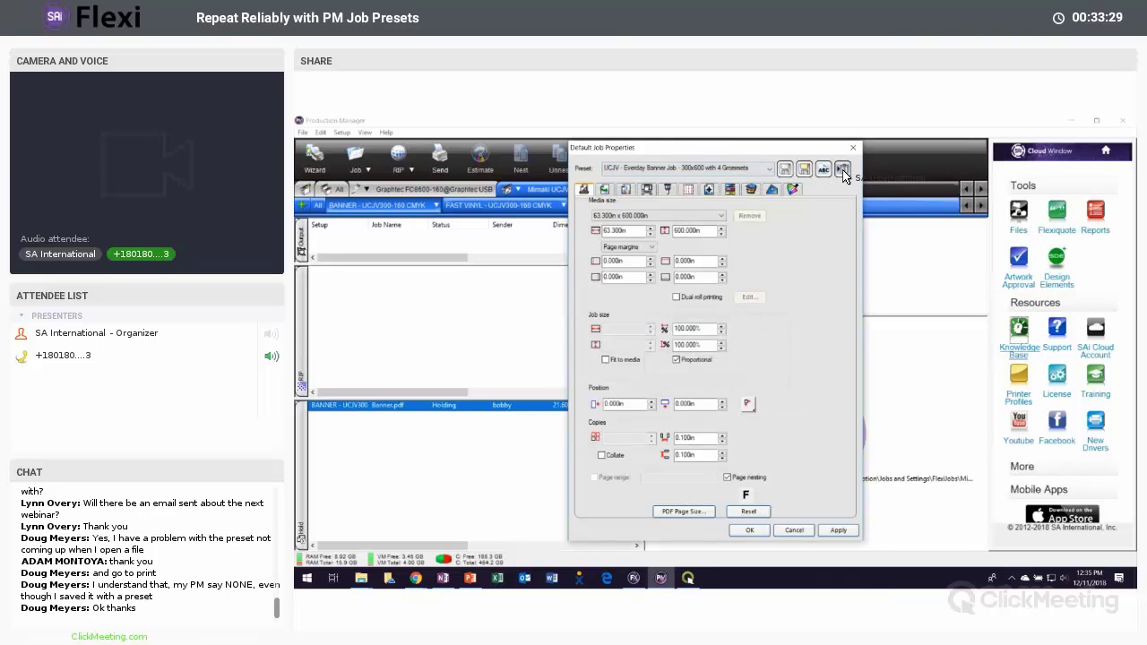
pyautogui.click(711, 377)
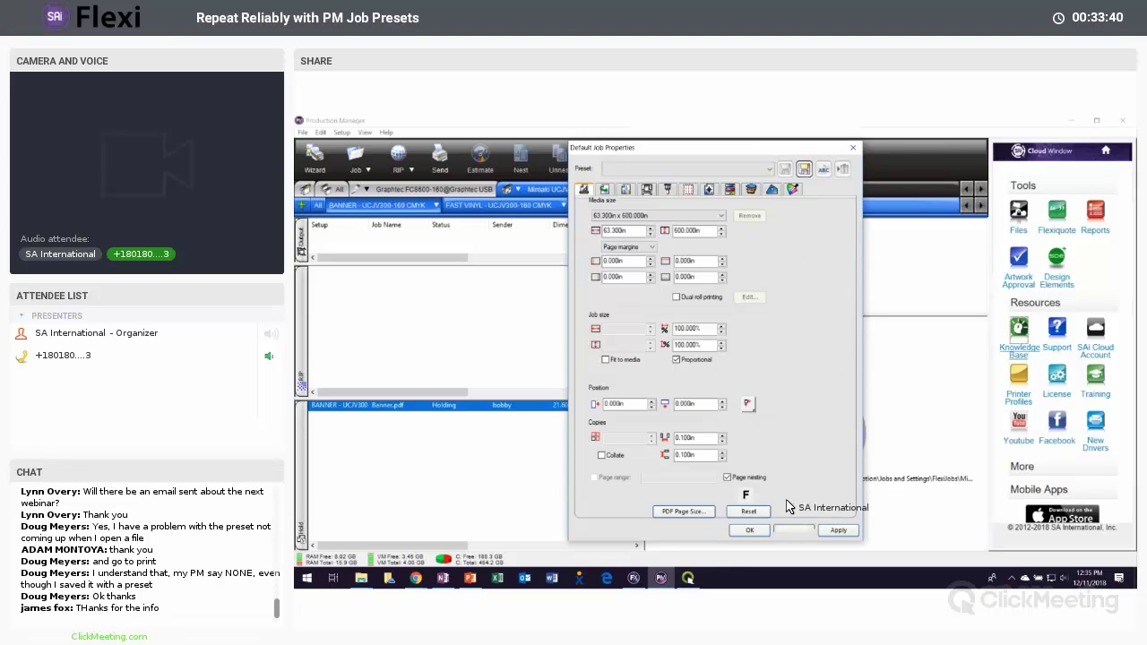
pyautogui.click(800, 530)
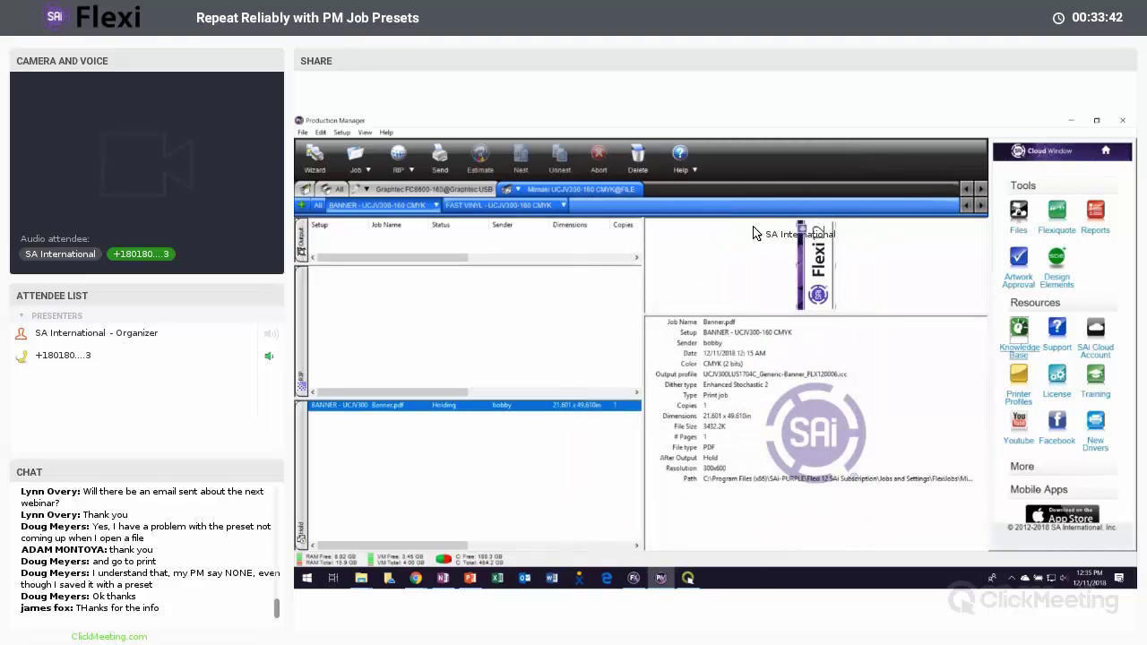